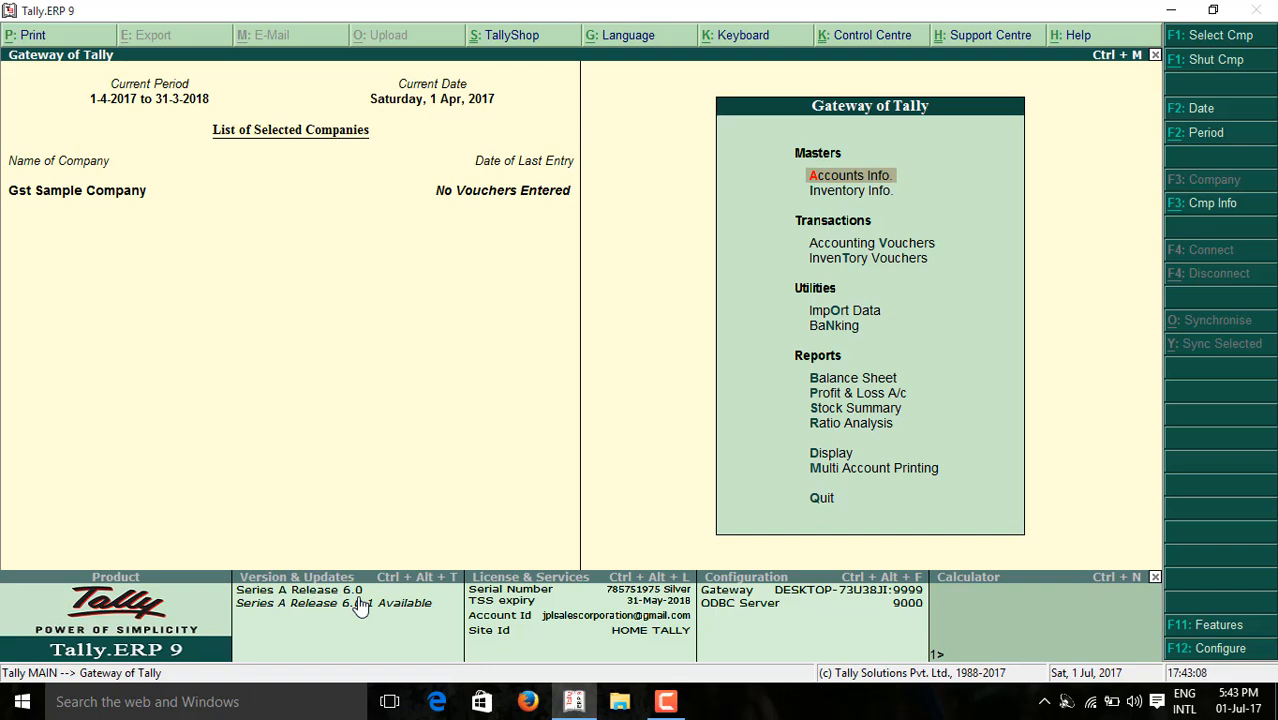
Step: View the product releases and select Tally.ERP 9 Series A Release 6.0.1, and return to the Gateway of Tally
{"action": "left_click", "coordinate": [331, 600]}
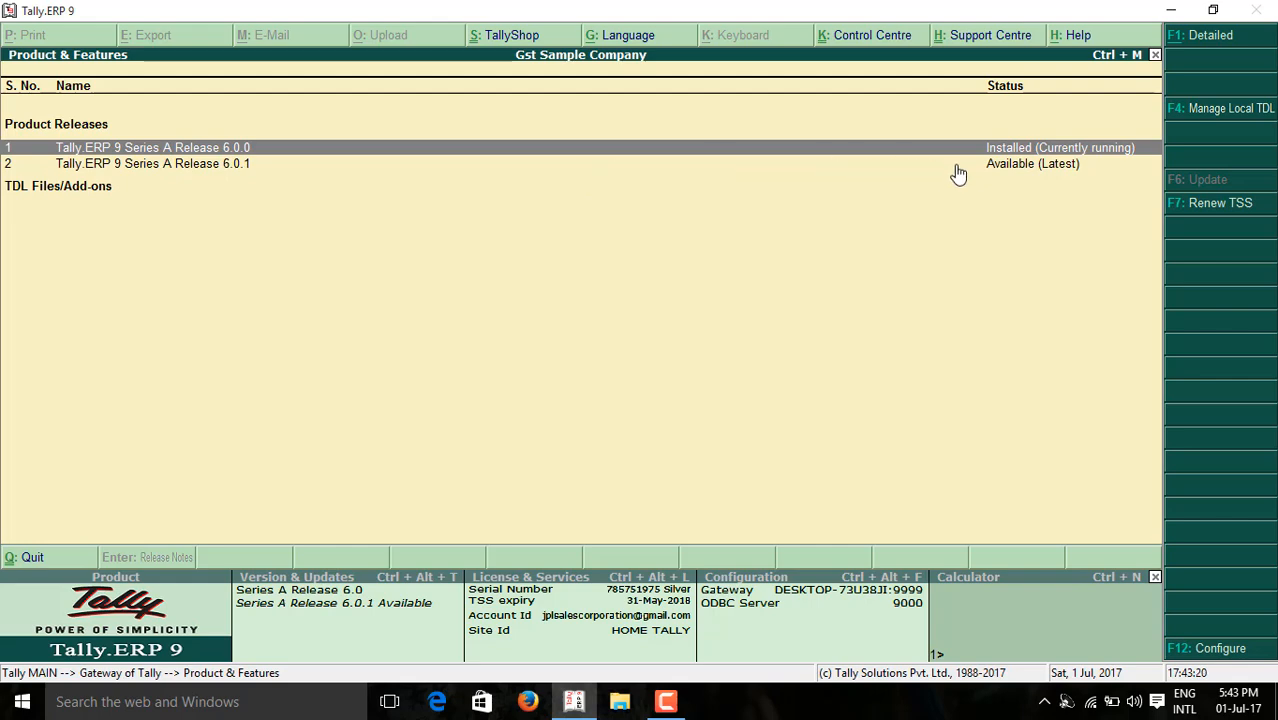
{"action": "left_click", "coordinate": [995, 166]}
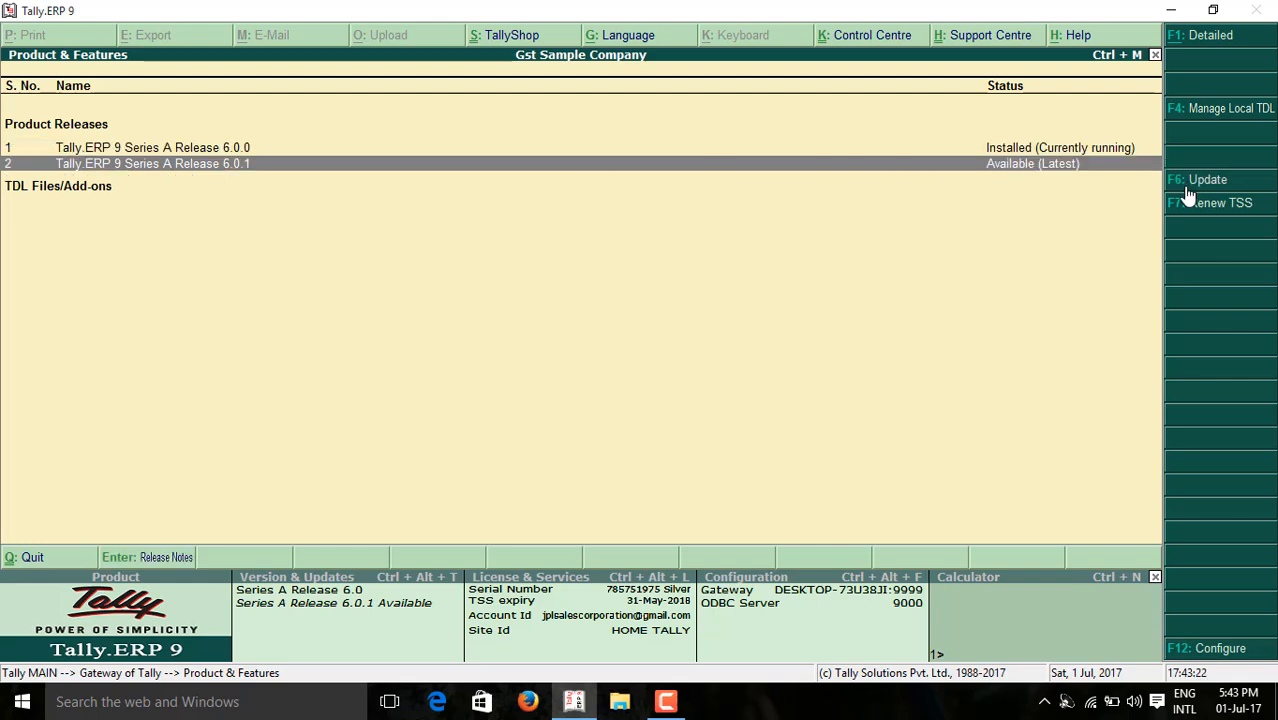
{"action": "key", "text": "Escape"}
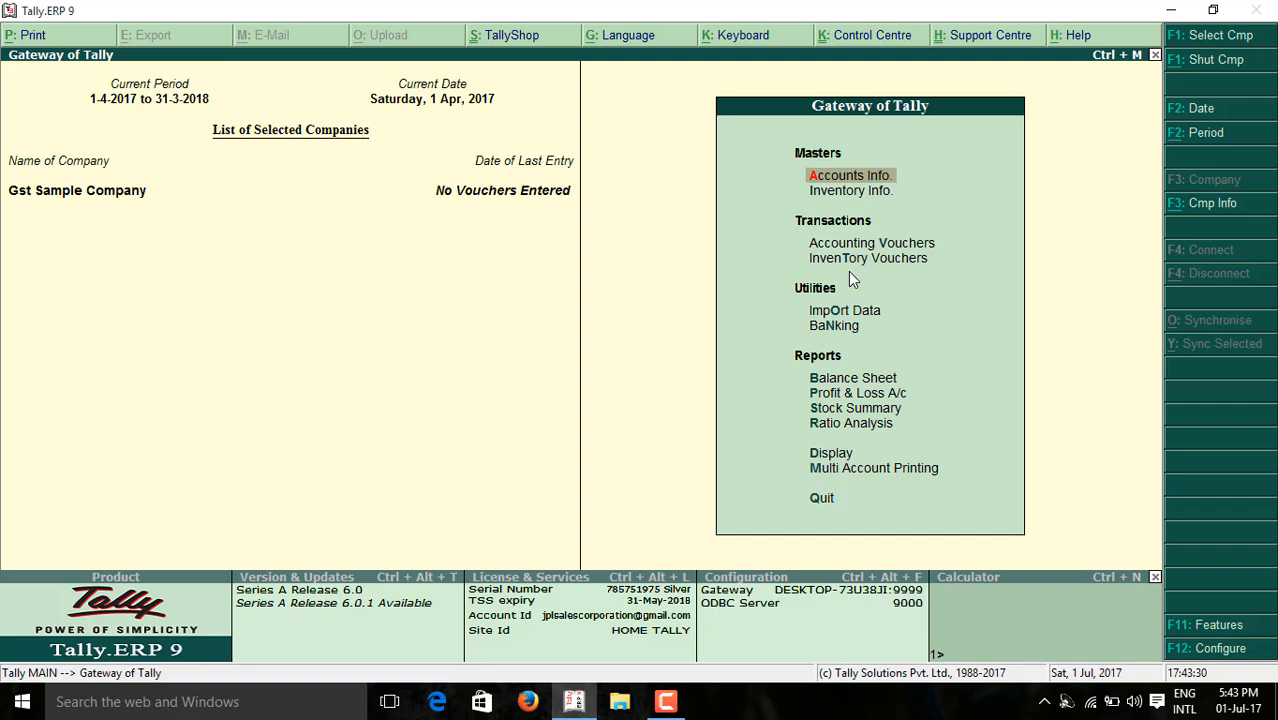
Step: In the company's Statutory and Taxation features, keep GST enabled and set Set/alter GST details to Yes
{"action": "left_click", "coordinate": [1200, 626]}
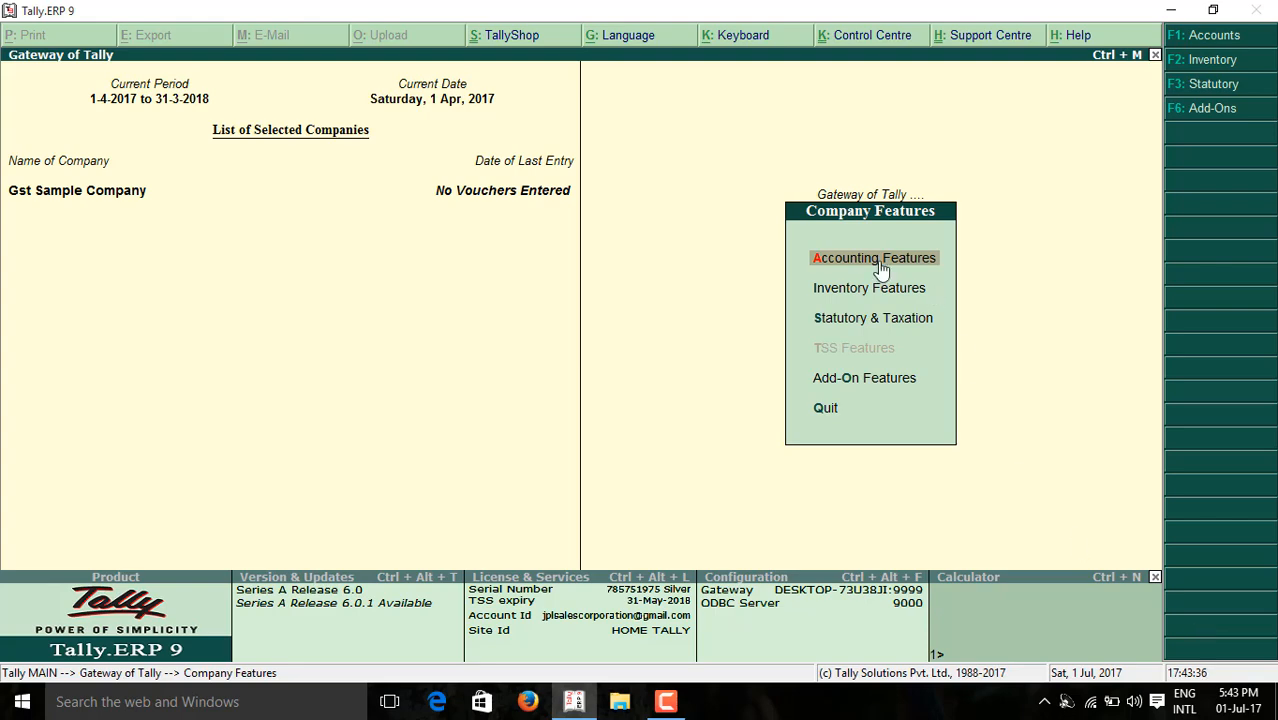
{"action": "left_click", "coordinate": [878, 262]}
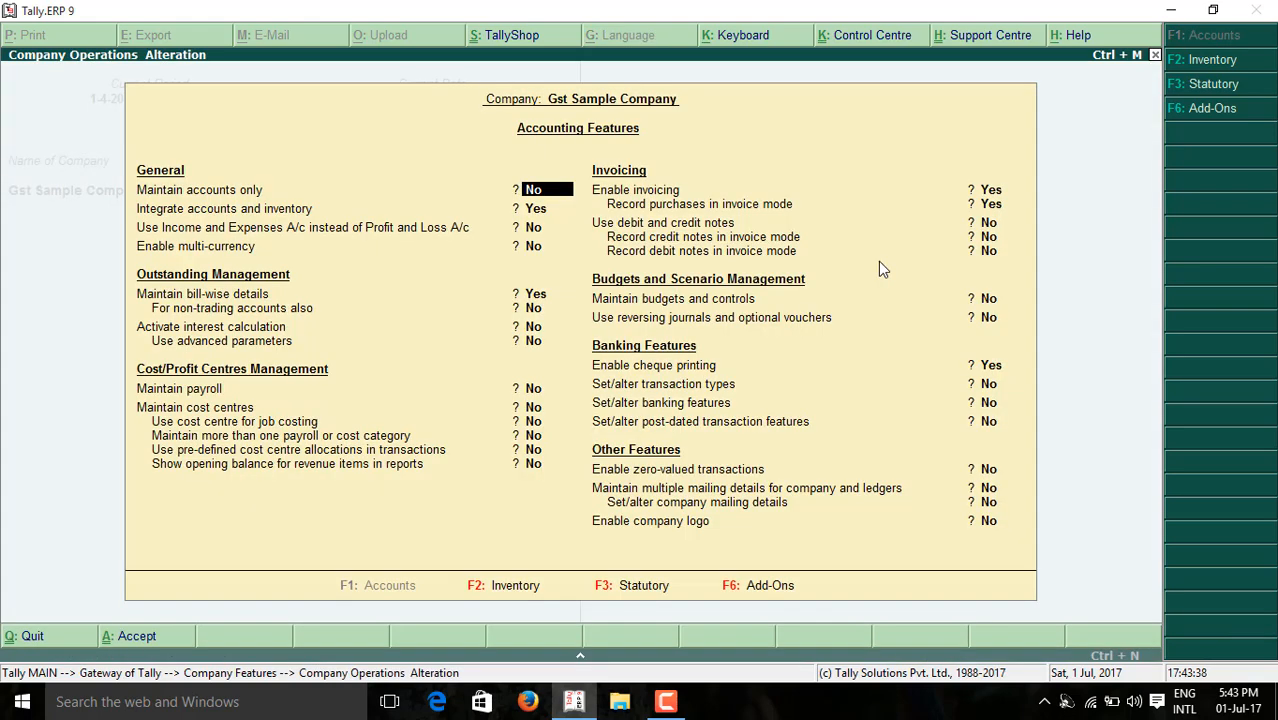
{"action": "left_click", "coordinate": [635, 592]}
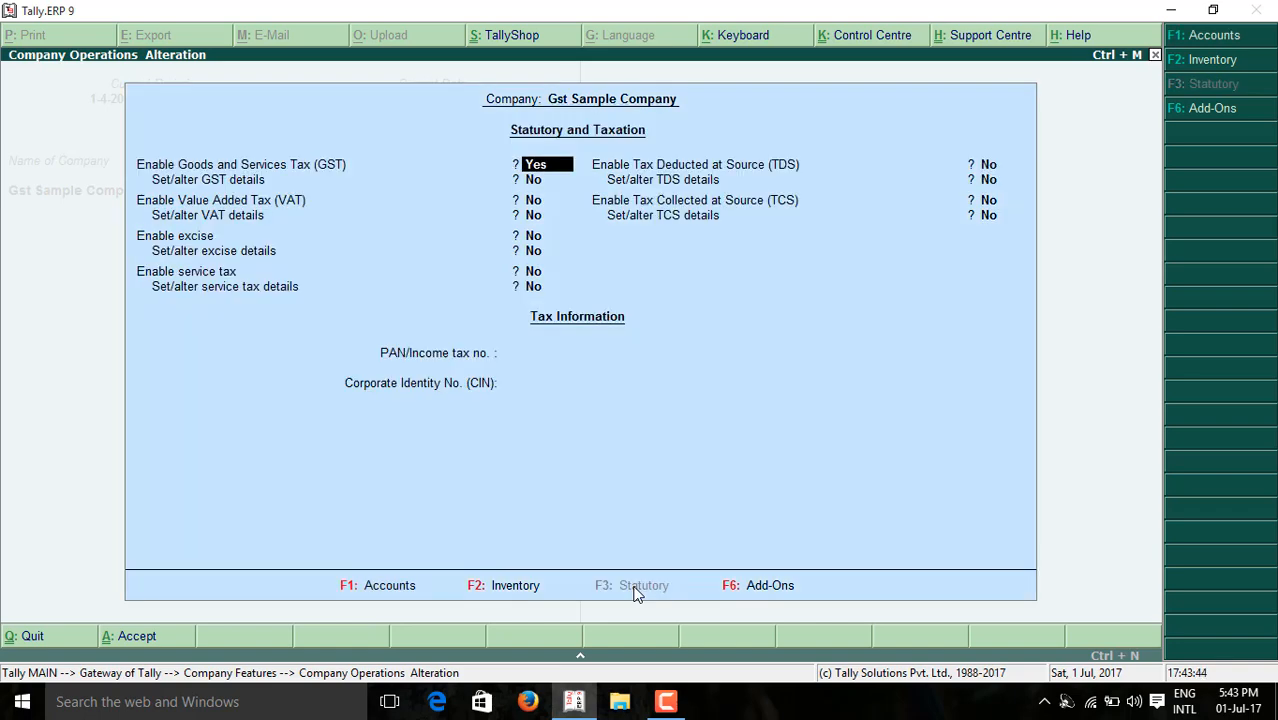
{"action": "key", "text": "Return"}
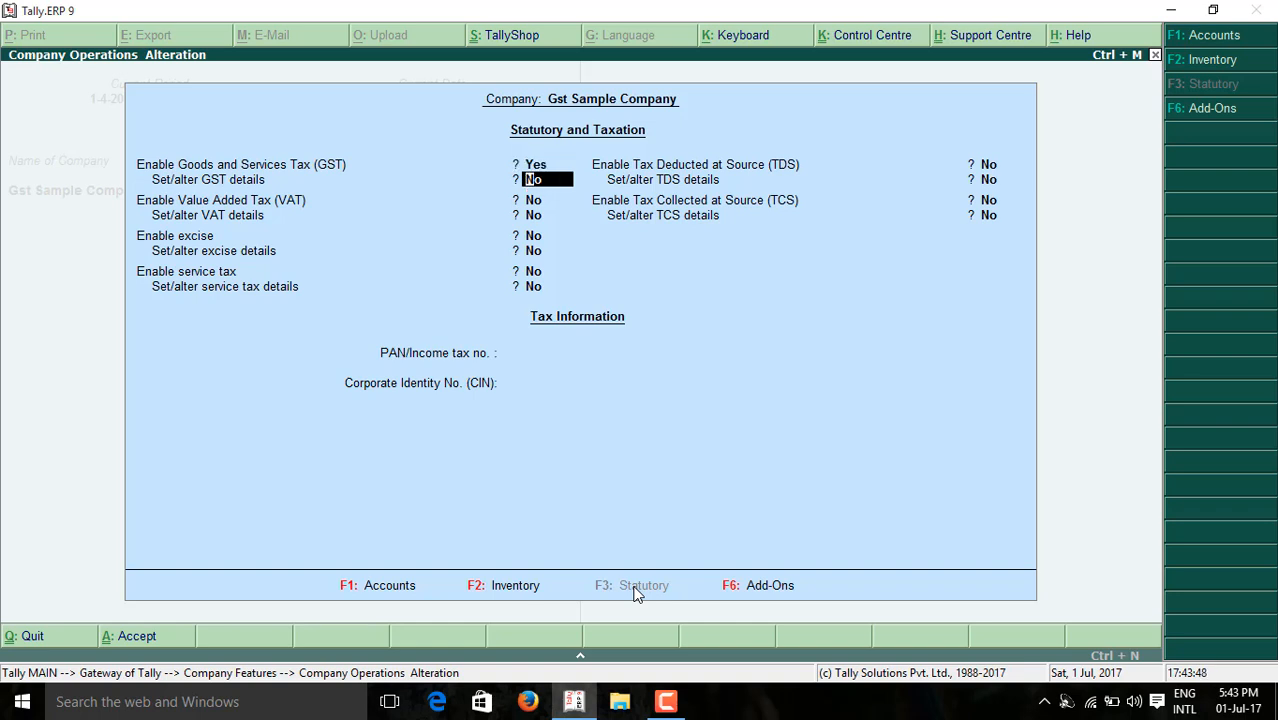
{"action": "type", "text": "y"}
{"action": "key", "text": "Return"}
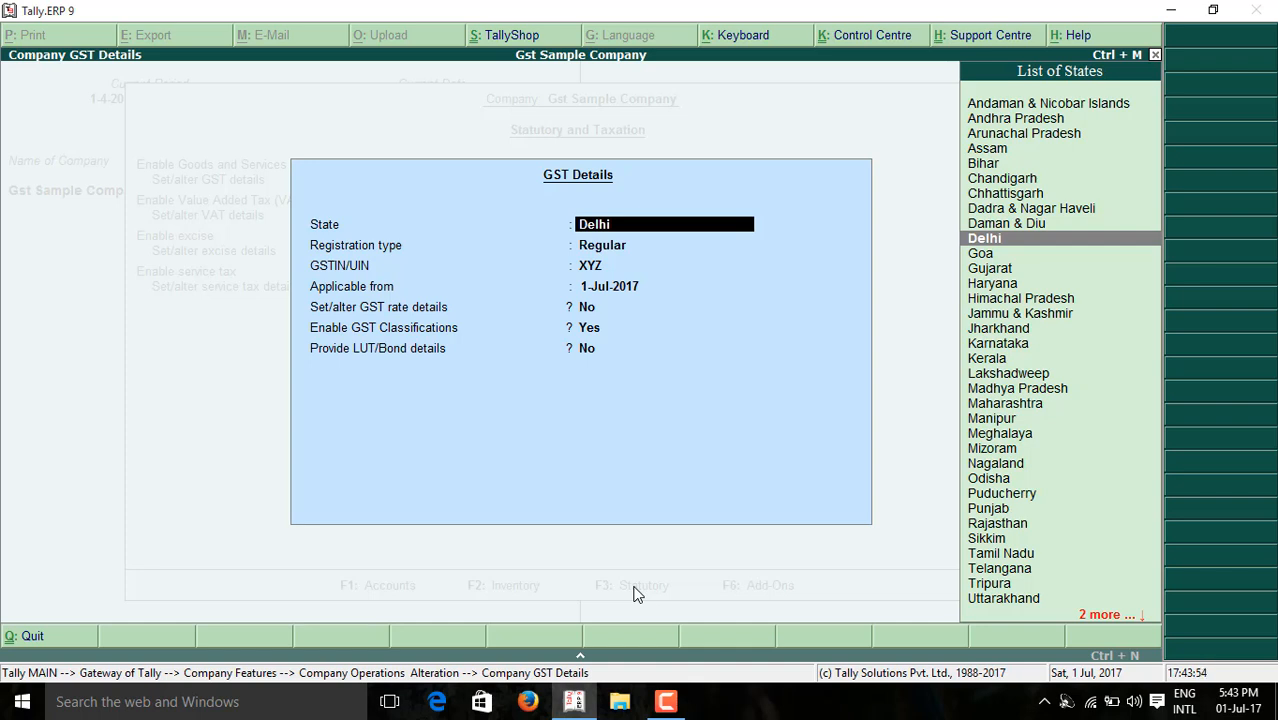
Step: Accept the company GST details with state Delhi, registration type Regular, applicable from 1-Jul-2017 and GST Classifications enabled
{"action": "key", "text": "Return"}
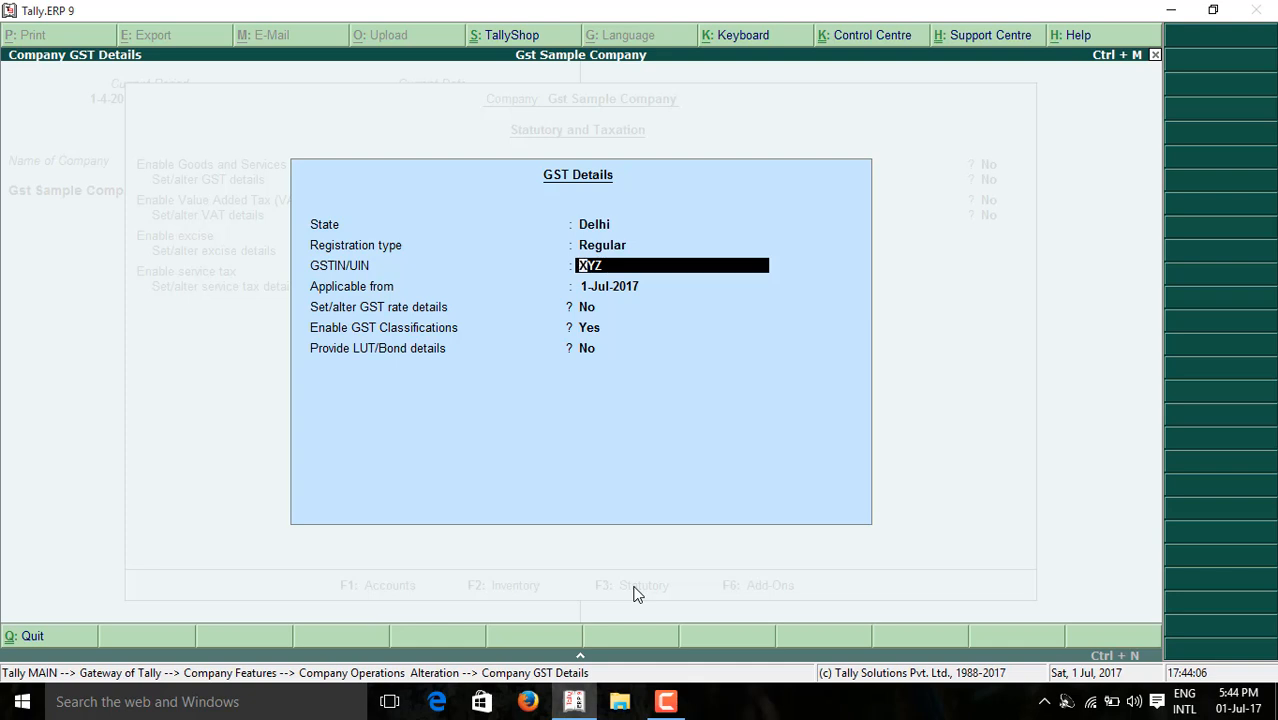
{"action": "key", "text": "Return"}
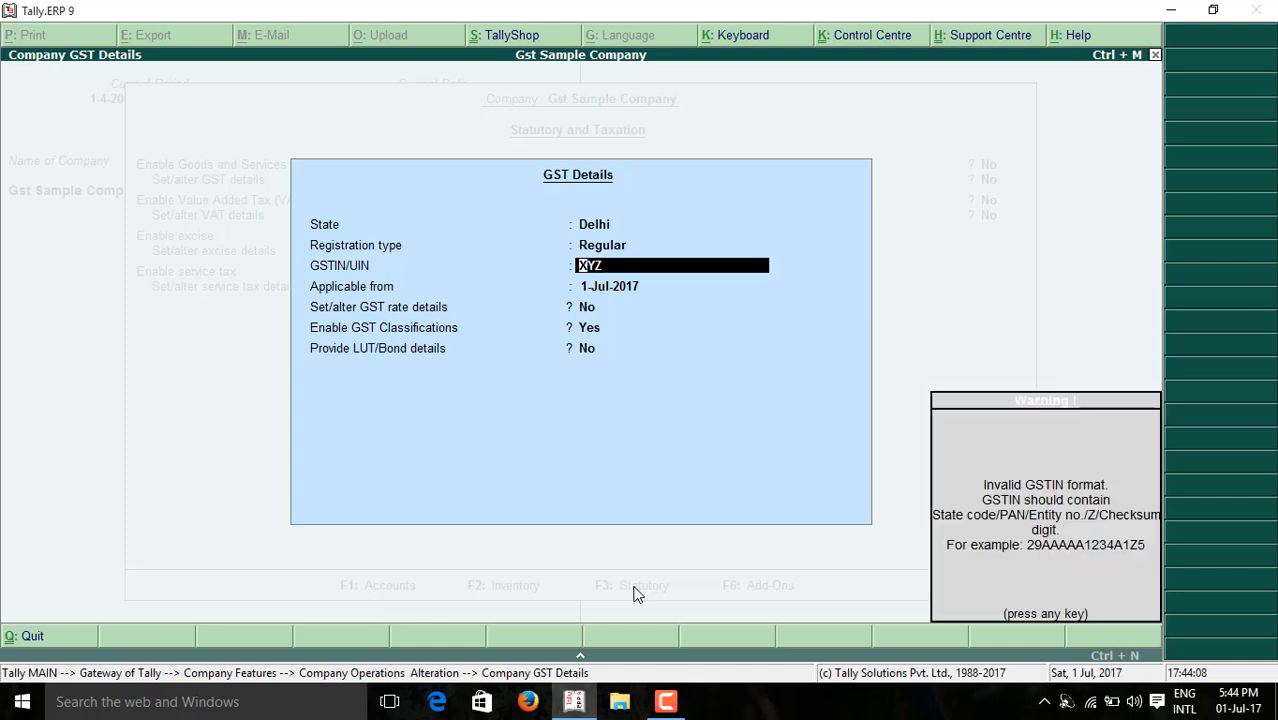
{"action": "key", "text": "Return"}
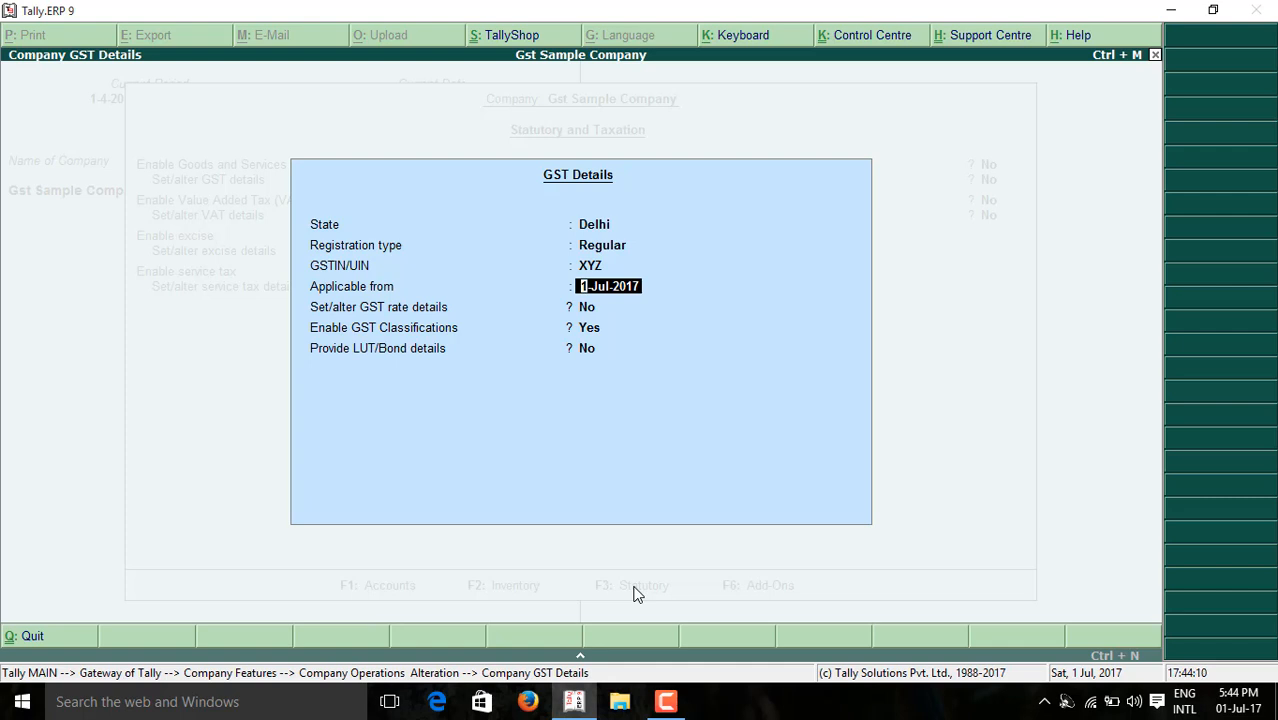
{"action": "key", "text": "Return"}
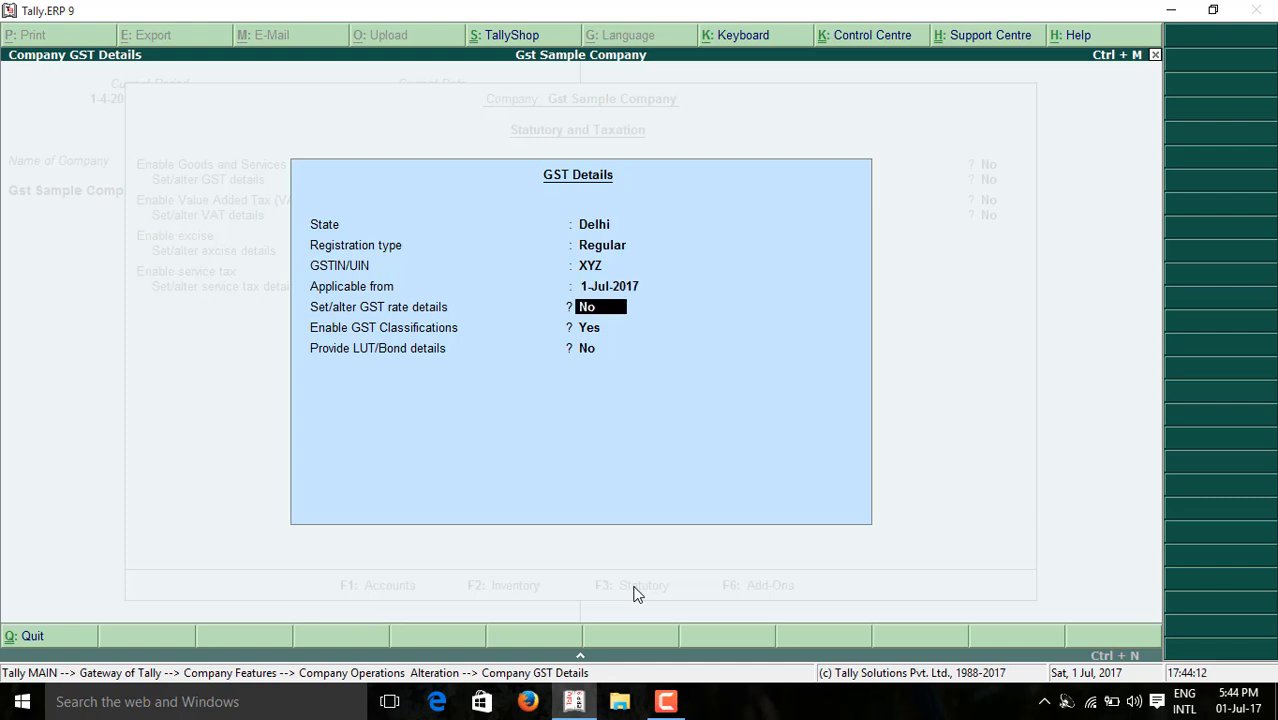
{"action": "key", "text": "Return"}
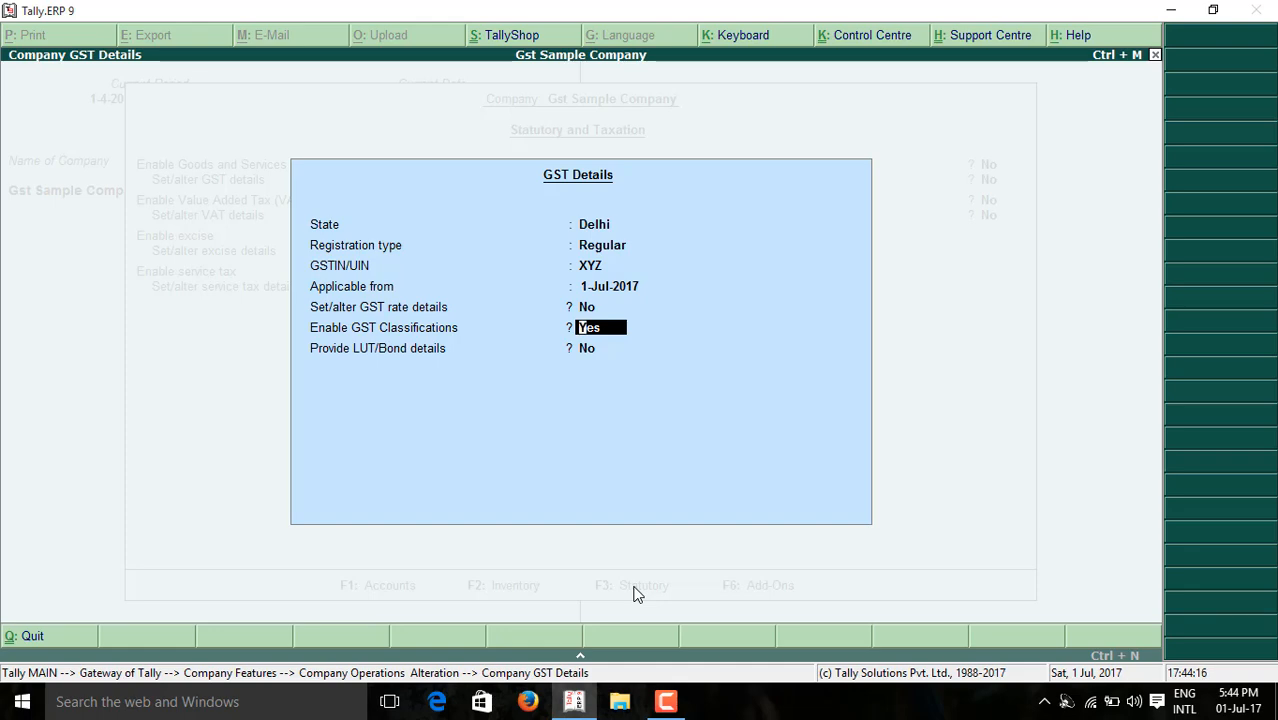
{"action": "key", "text": "Return"}
{"action": "key", "text": "Return"}
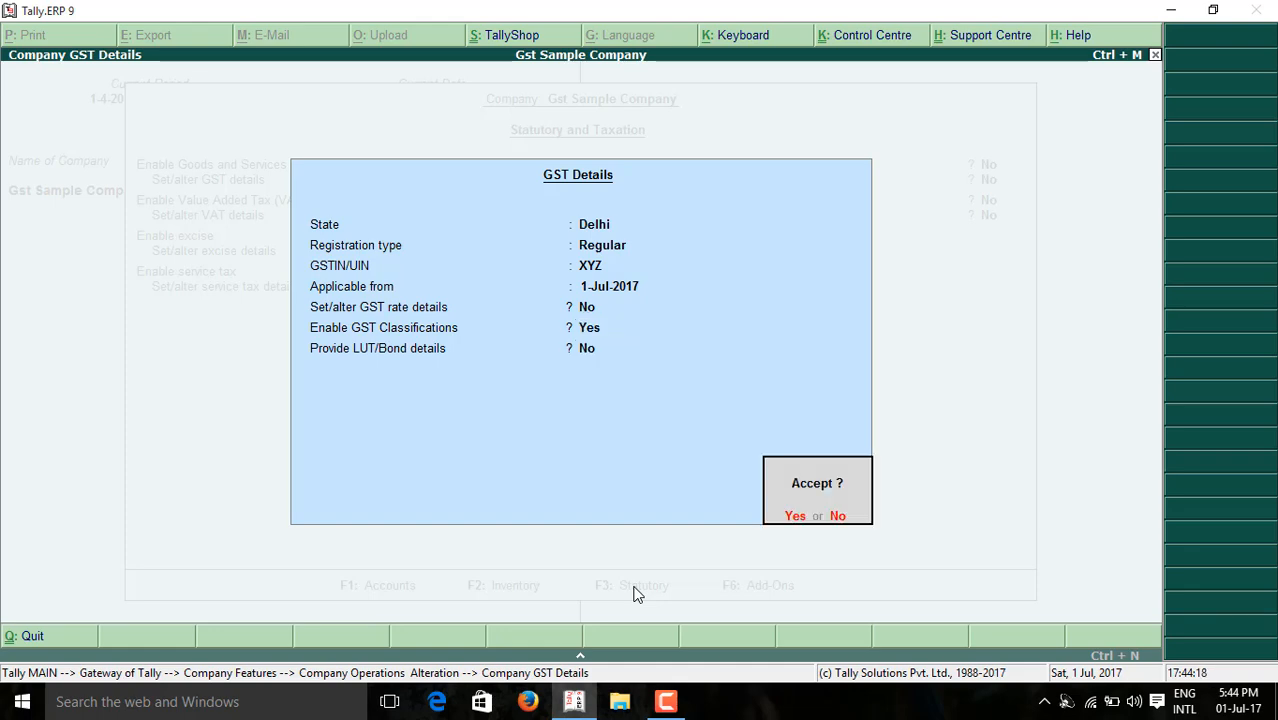
{"action": "key", "text": "Return"}
Step: Keep the remaining statutory and taxation options at No, leave the tax information blank and return to the Gateway of Tally
{"action": "key", "text": "Return"}
{"action": "key", "text": "Return"}
{"action": "key", "text": "Return"}
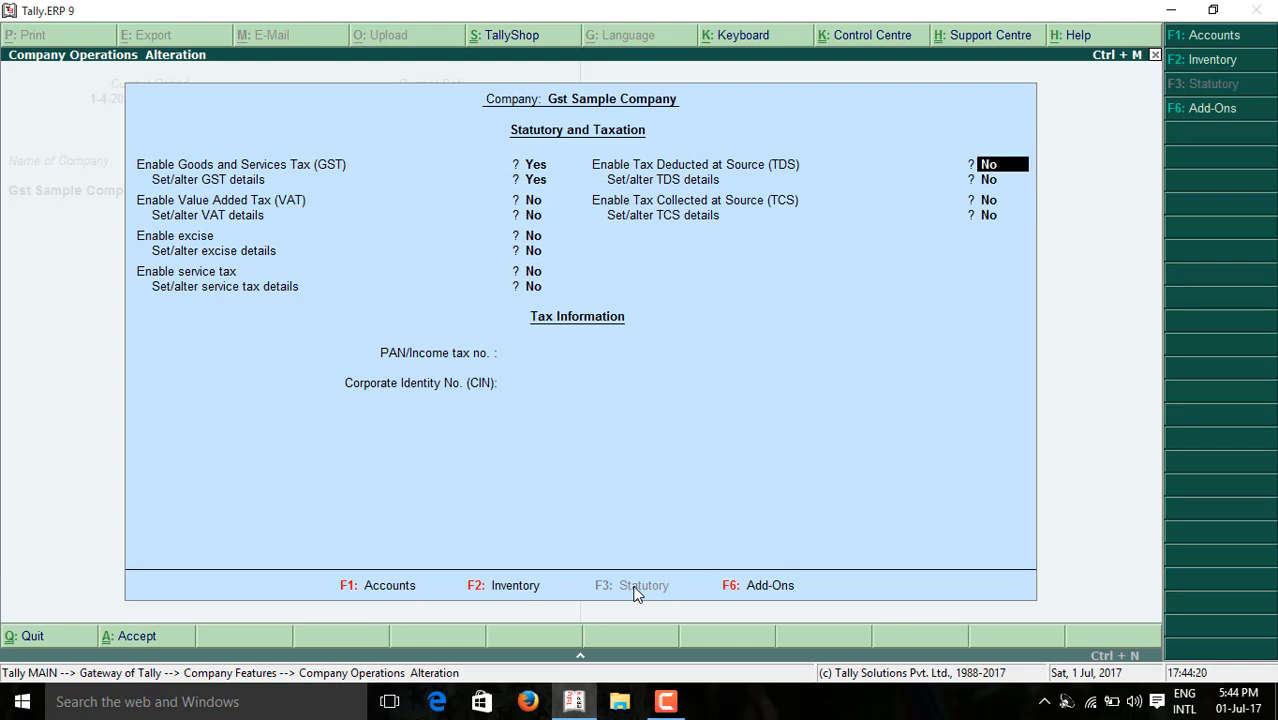
{"action": "key", "text": "Return"}
{"action": "key", "text": "Return"}
{"action": "key", "text": "Return"}
{"action": "key", "text": "Return"}
{"action": "key", "text": "Return"}
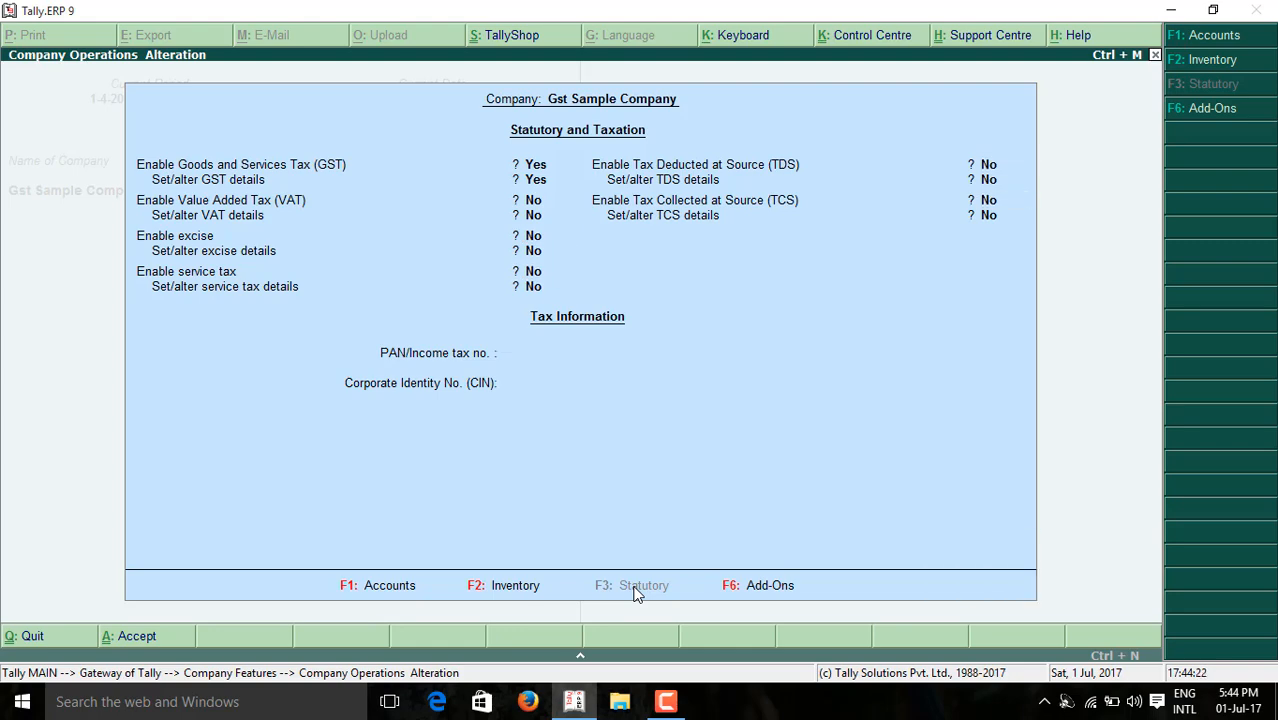
{"action": "key", "text": "Escape"}
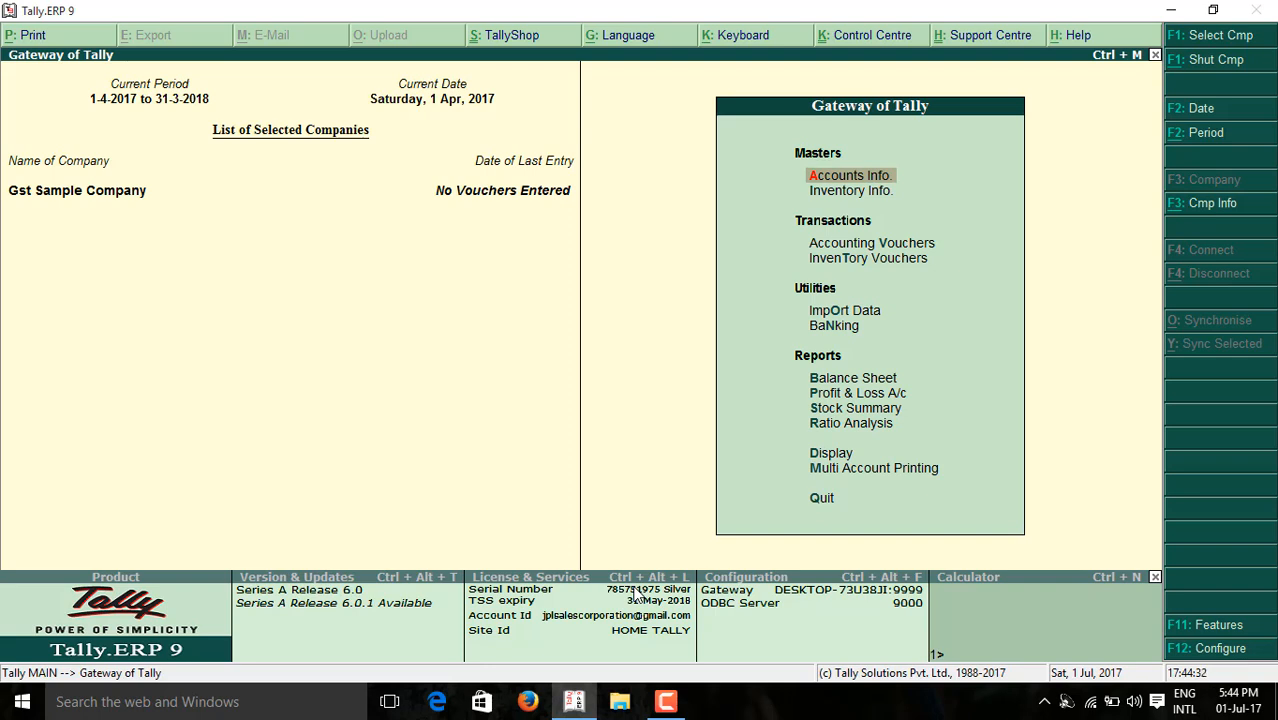
Step: Open the existing C GST ledger for alteration from the single-ledger options in Accounts Info
{"action": "key", "text": "Return"}
{"action": "key", "text": "Down"}
{"action": "key", "text": "Return"}
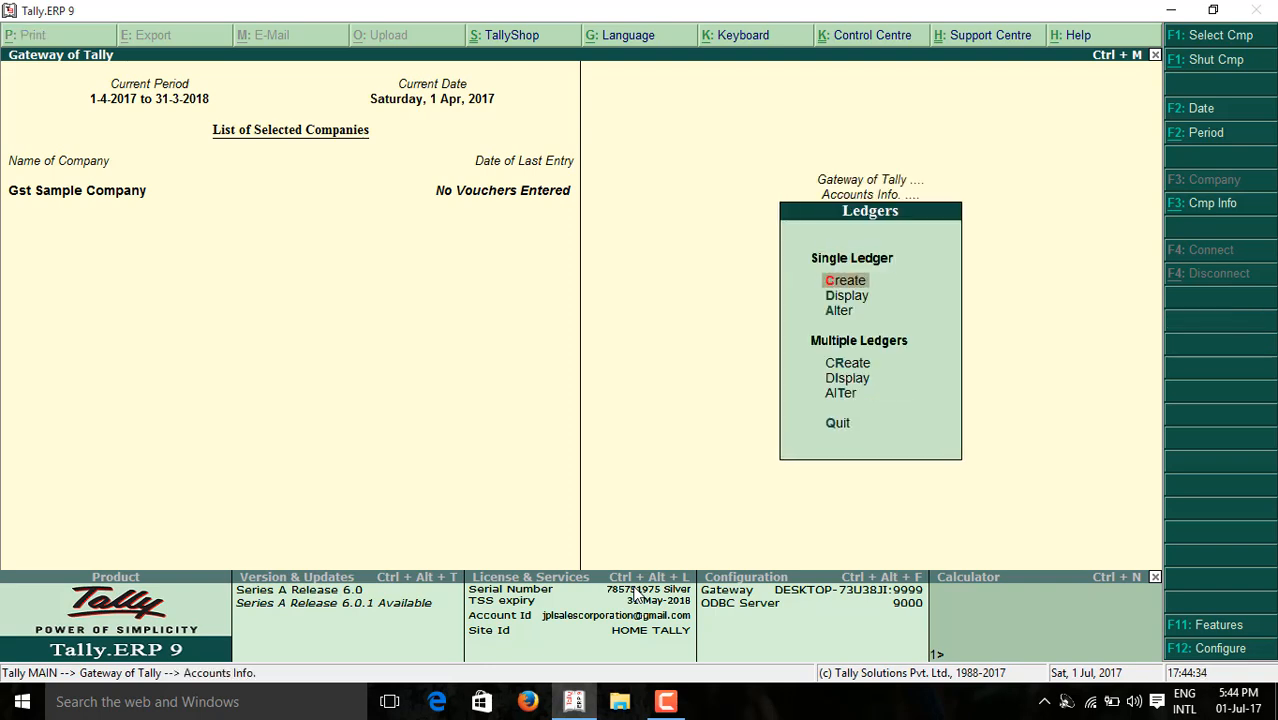
{"action": "key", "text": "Down"}
{"action": "key", "text": "Up"}
{"action": "key", "text": "Return"}
{"action": "key", "text": "Escape"}
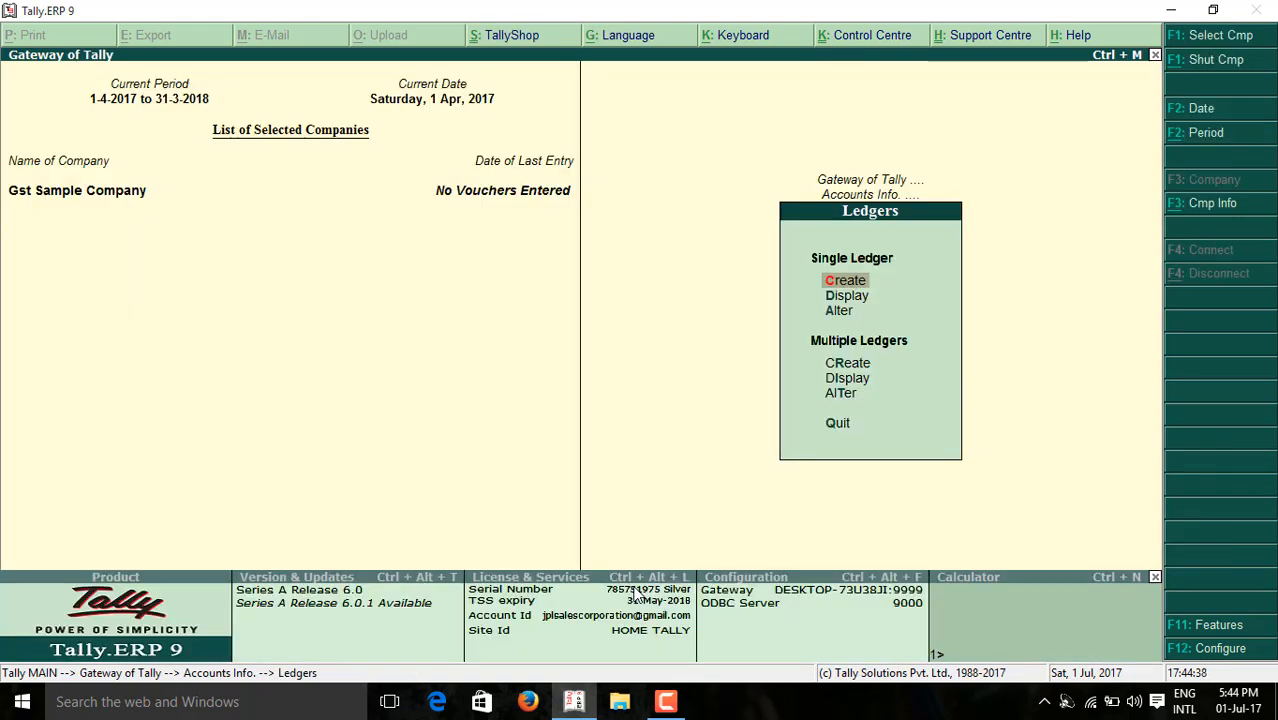
{"action": "key", "text": "Down"}
{"action": "key", "text": "Down"}
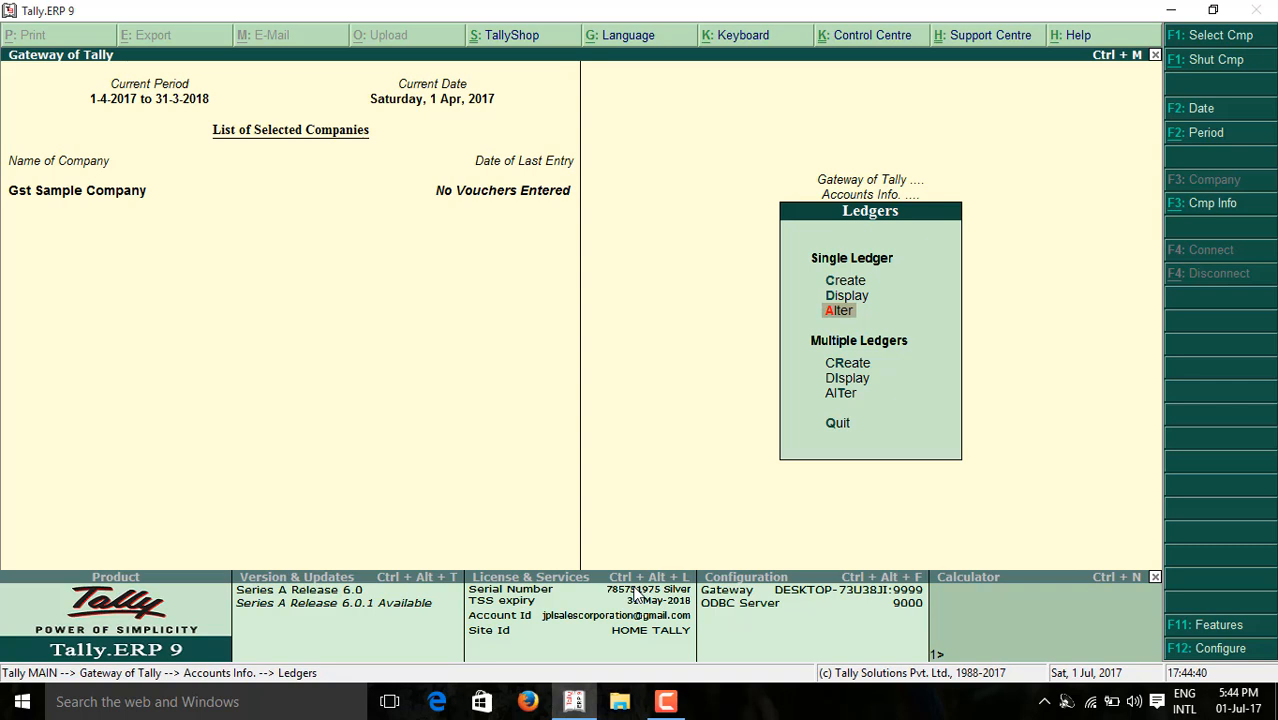
{"action": "key", "text": "Return"}
{"action": "key", "text": "Down"}
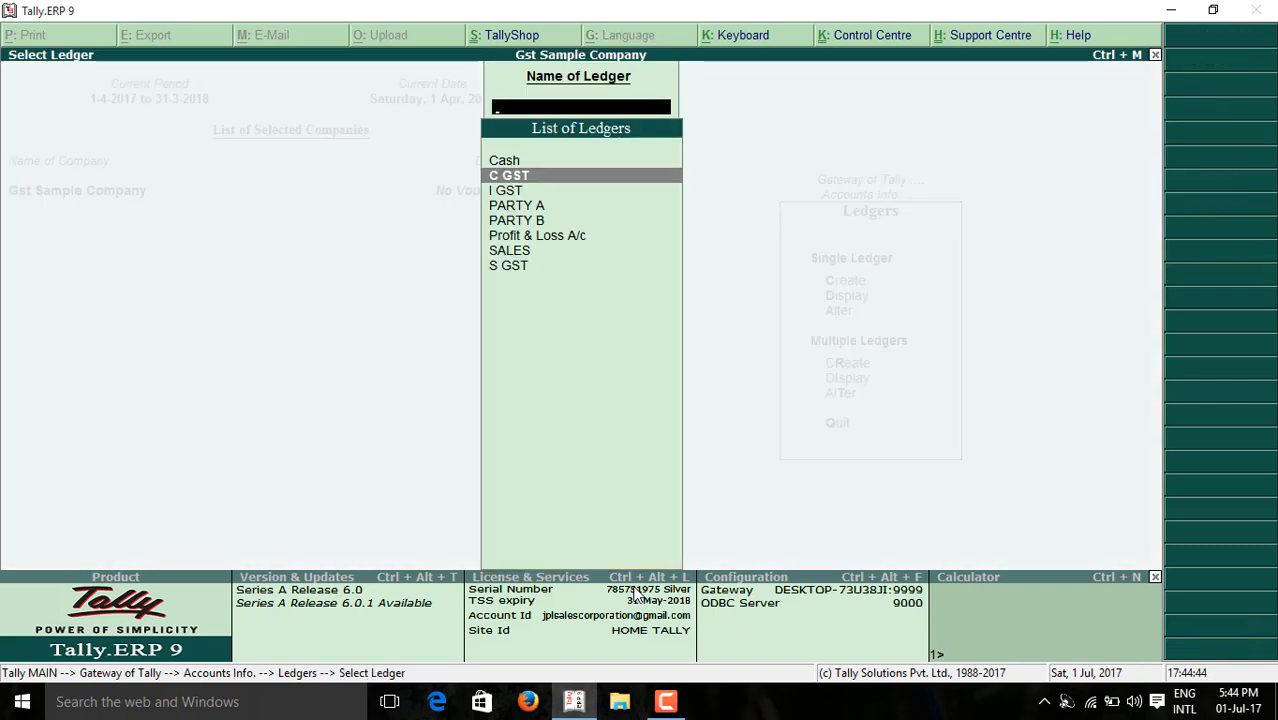
{"action": "key", "text": "Return"}
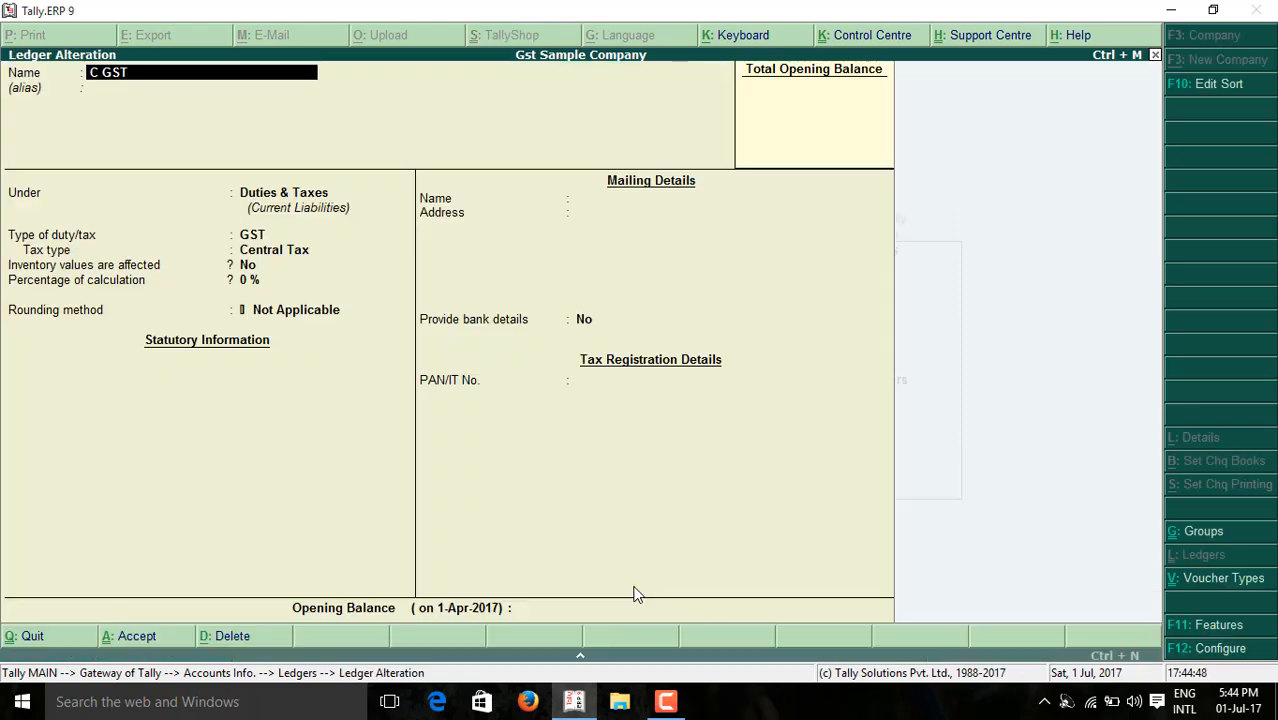
Step: Review the C GST ledger's group, tax type, calculation percentage and other fields, and accept it as it is
{"action": "key", "text": "Return"}
{"action": "key", "text": "Return"}
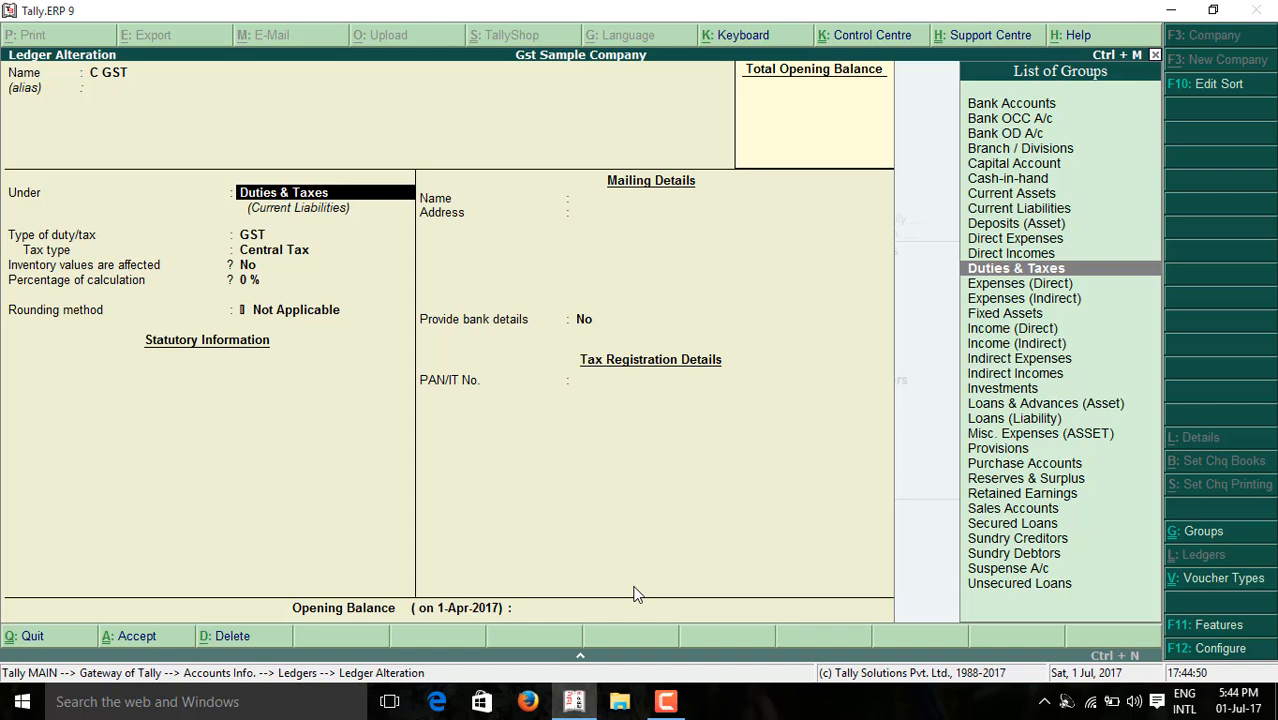
{"action": "key", "text": "Return"}
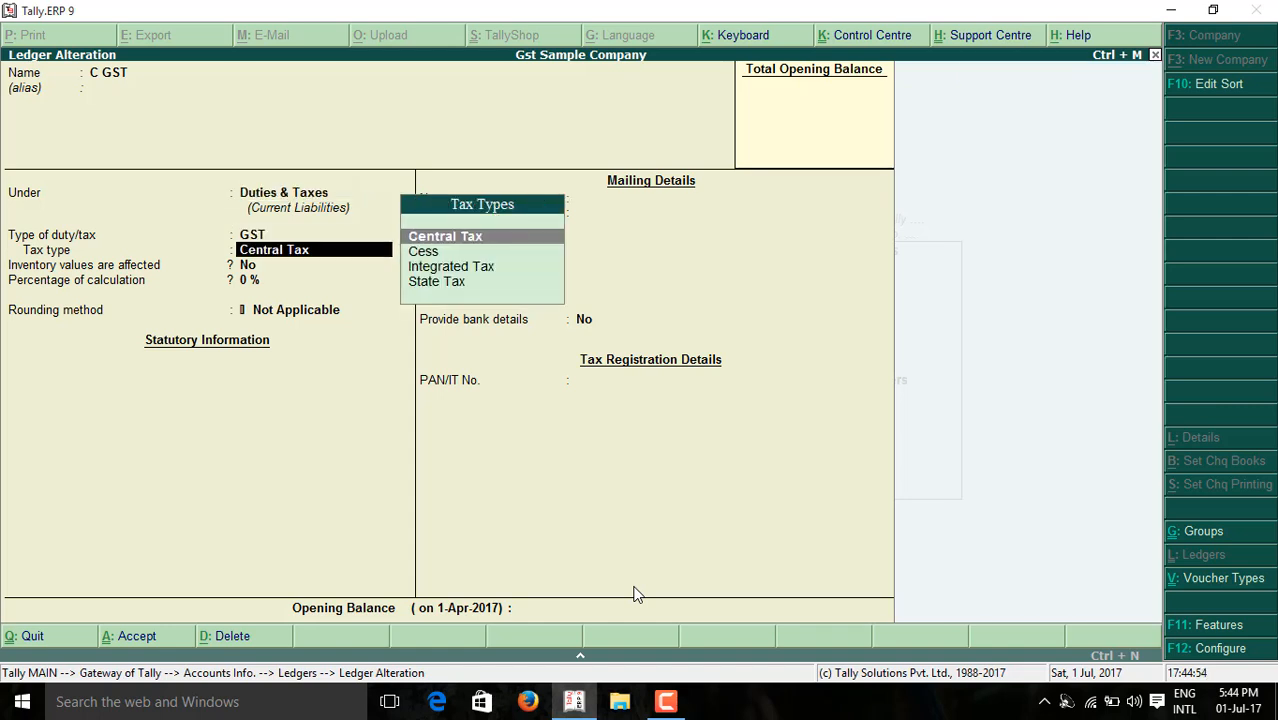
{"action": "key", "text": "Return"}
{"action": "key", "text": "Return"}
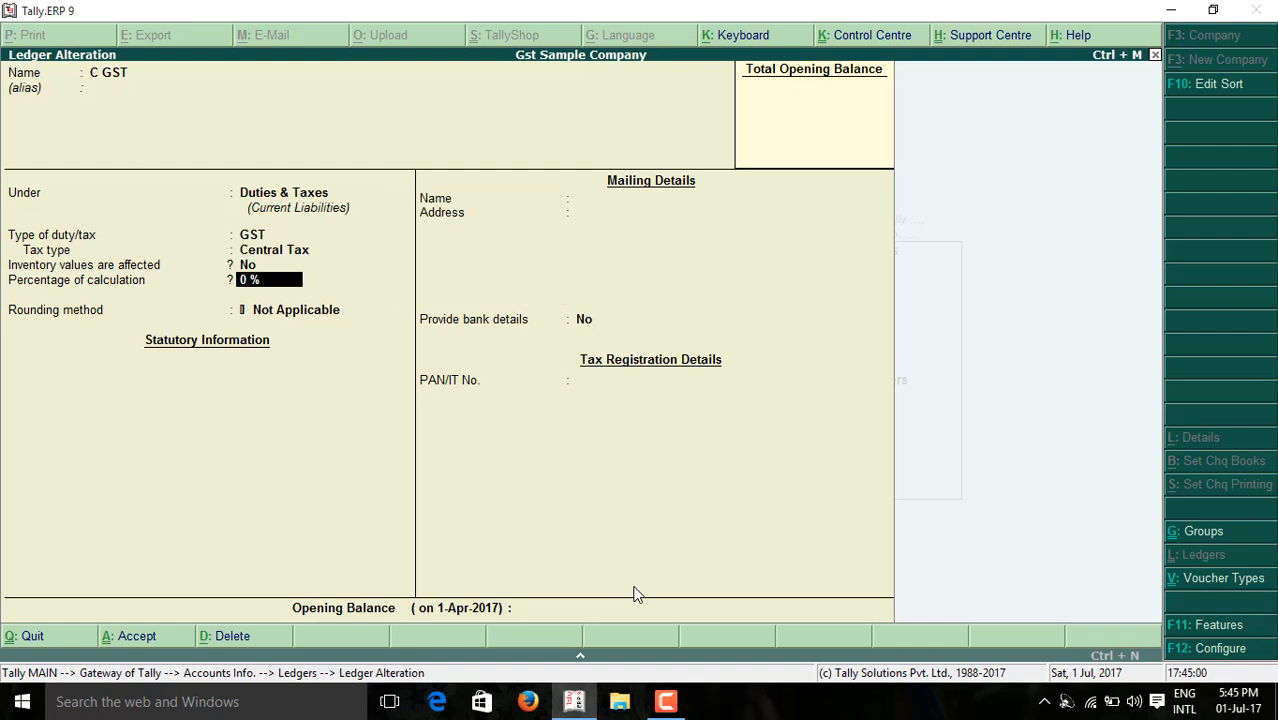
{"action": "key", "text": "Return"}
{"action": "key", "text": "Return"}
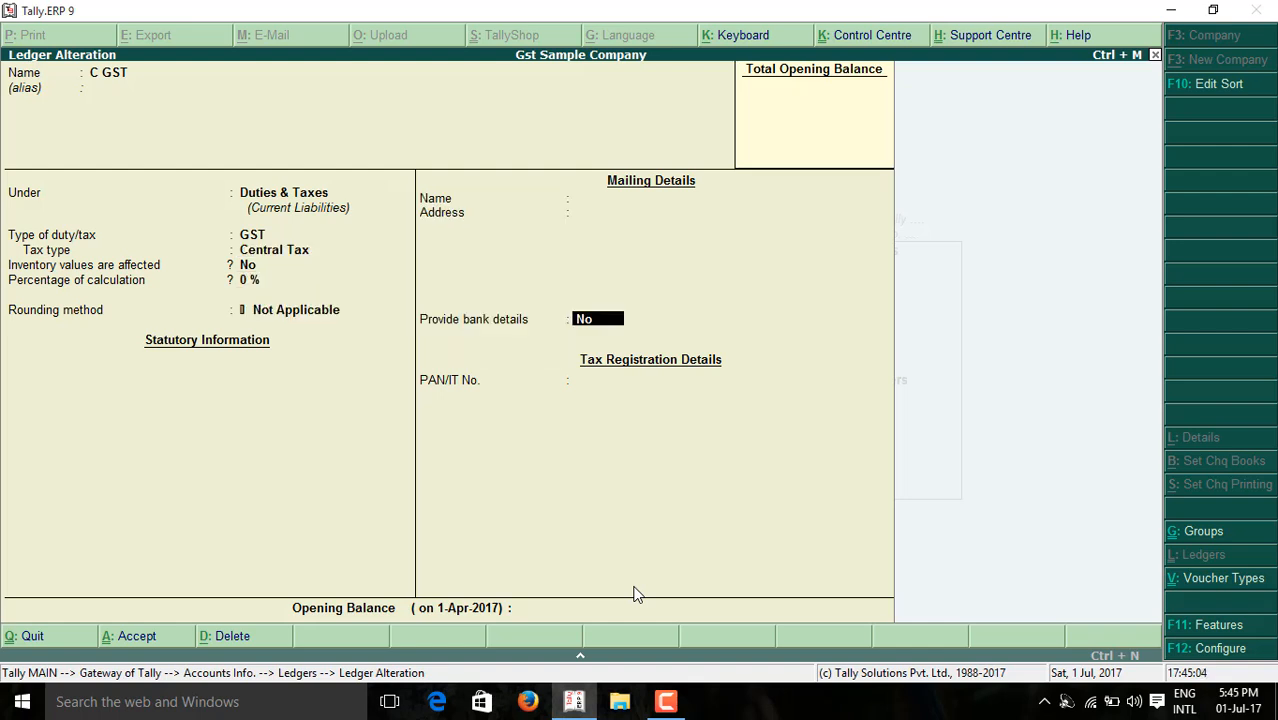
{"action": "key", "text": "Return"}
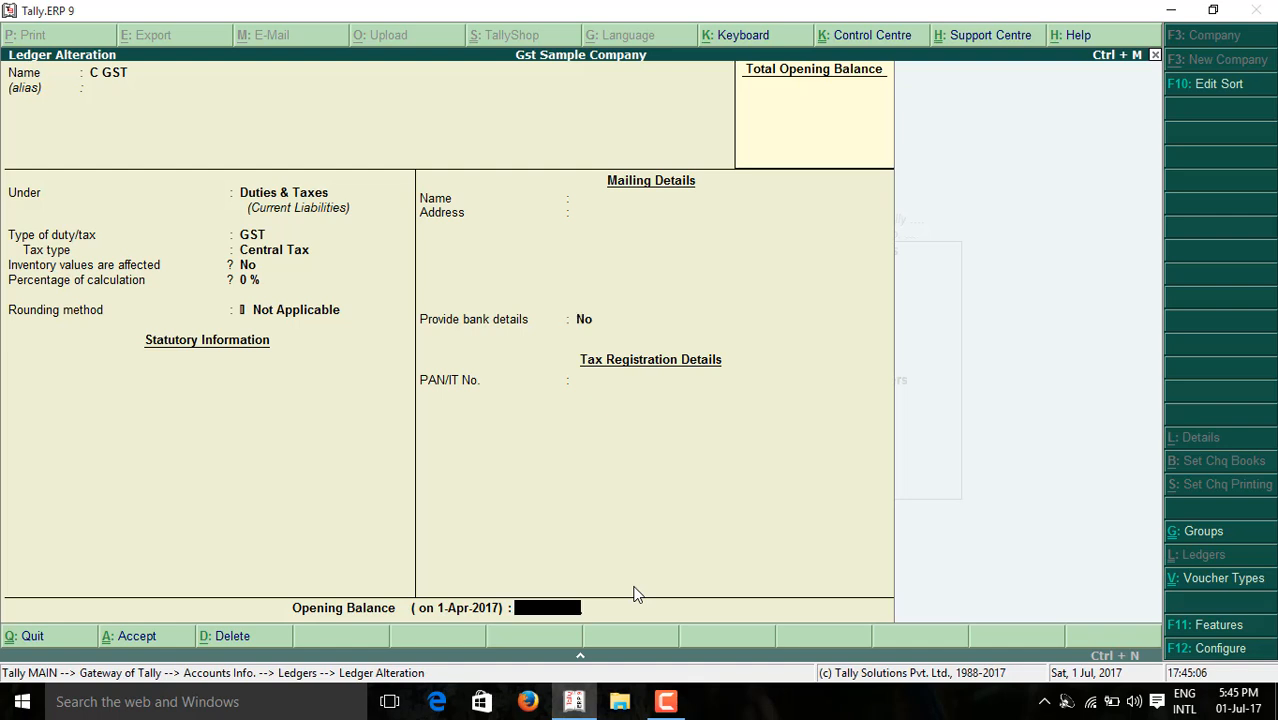
{"action": "key", "text": "Return"}
{"action": "key", "text": "Return"}
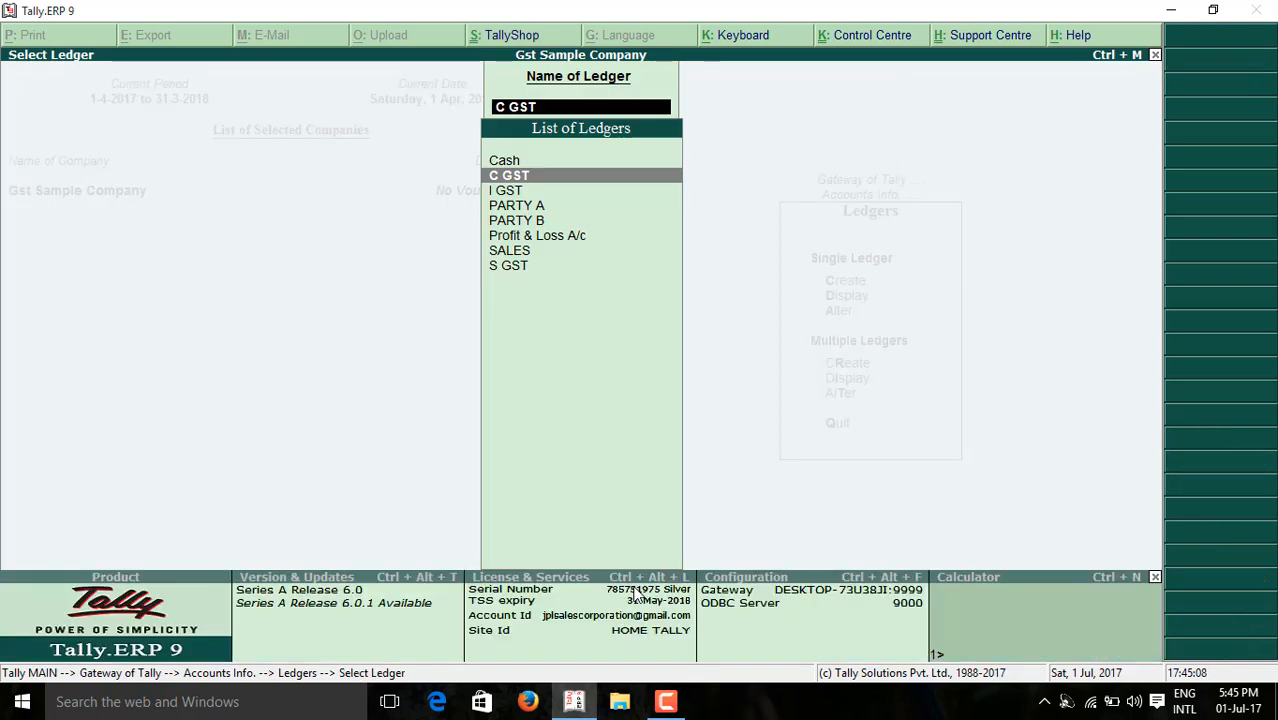
Step: Open the I GST ledger, review its group, tax type and calculation percentage, and accept it as it is
{"action": "key", "text": "Down"}
{"action": "key", "text": "Return"}
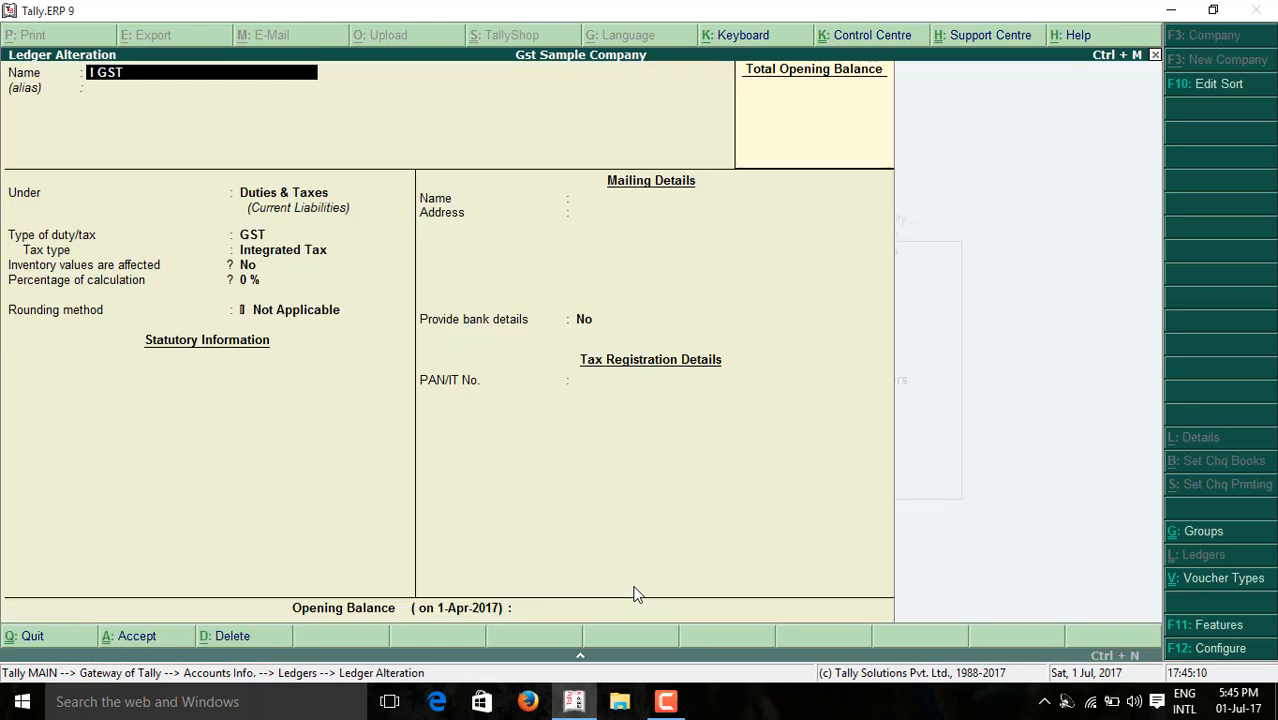
{"action": "key", "text": "Return"}
{"action": "key", "text": "Return"}
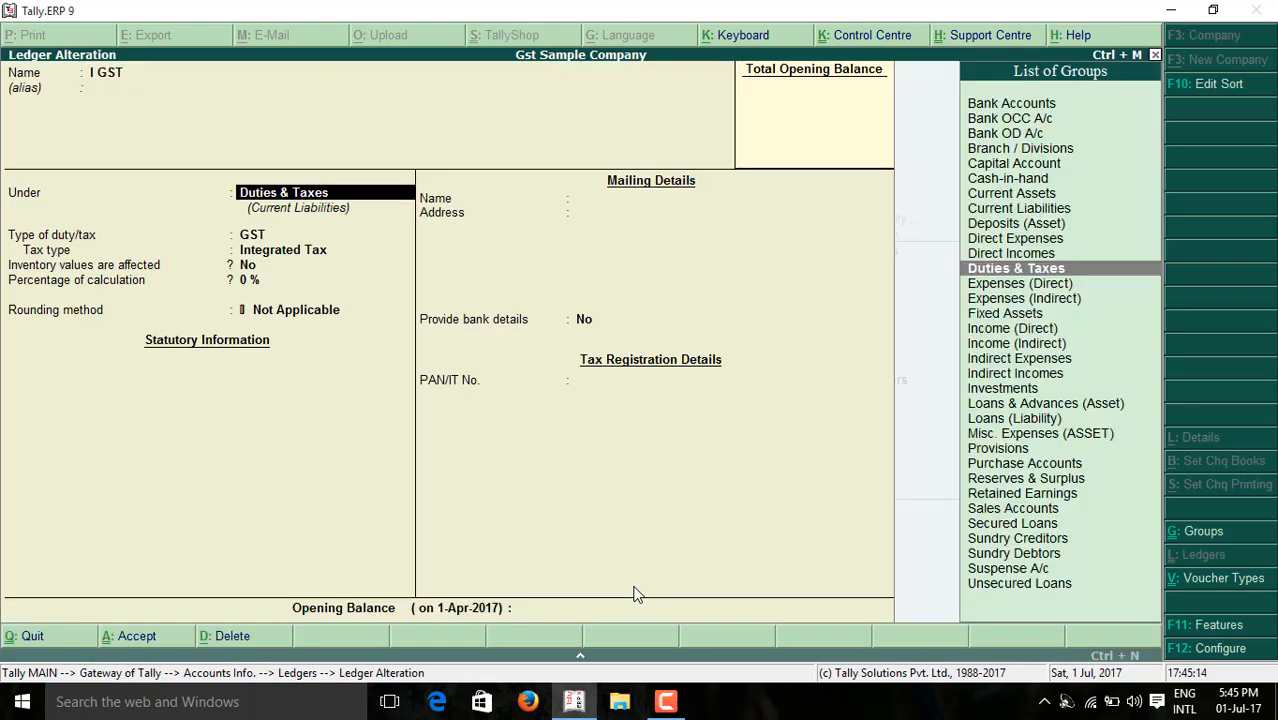
{"action": "key", "text": "Return"}
{"action": "key", "text": "Return"}
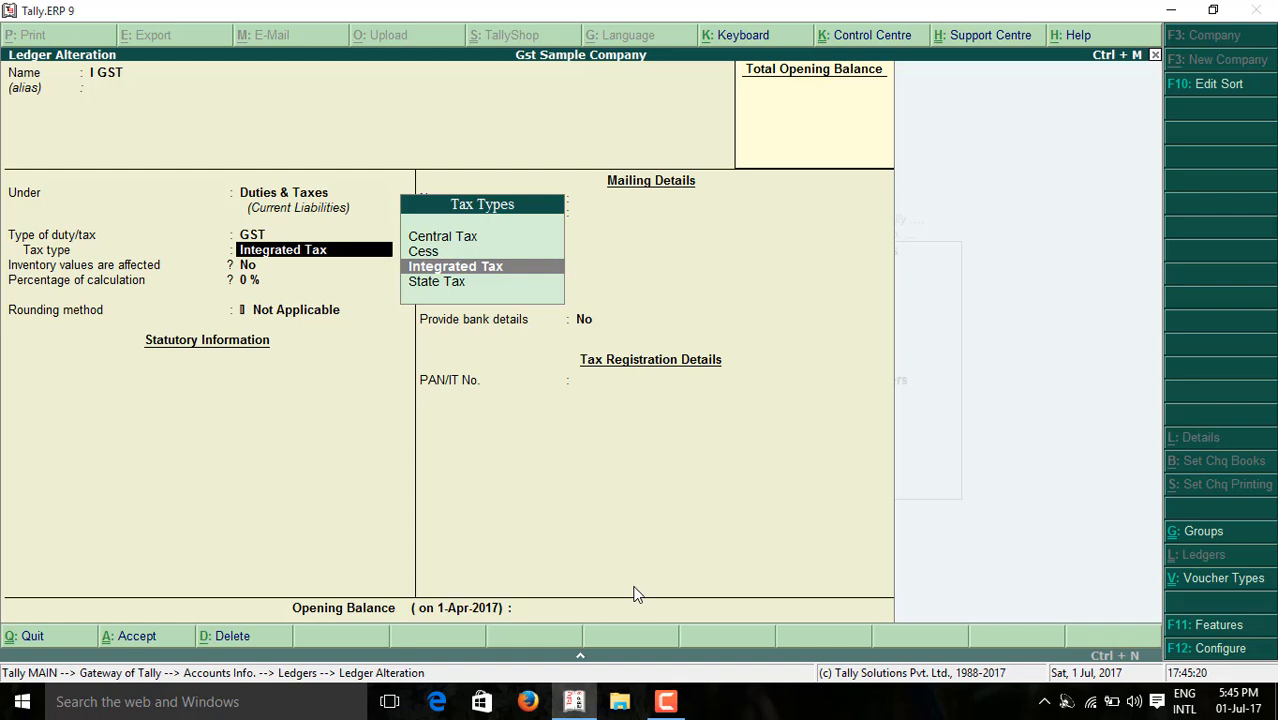
{"action": "key", "text": "Return"}
{"action": "key", "text": "Return"}
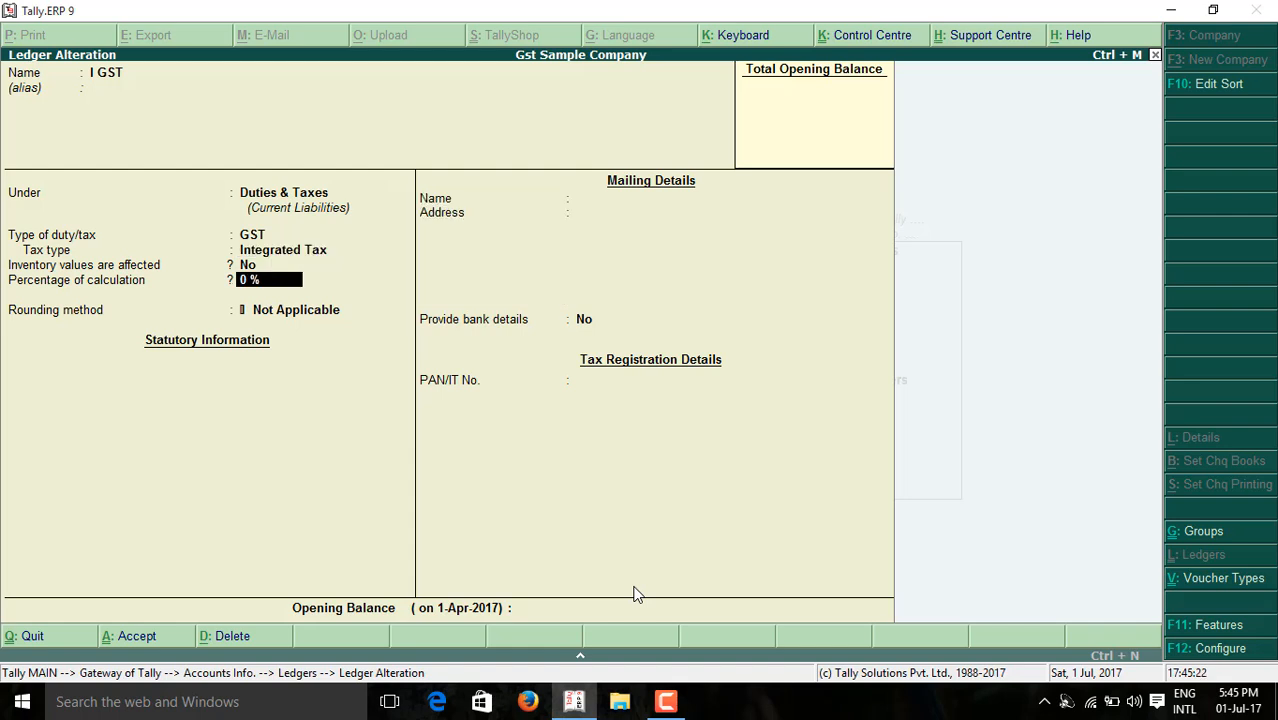
{"action": "key", "text": "Return"}
{"action": "key", "text": "Return"}
{"action": "key", "text": "Return"}
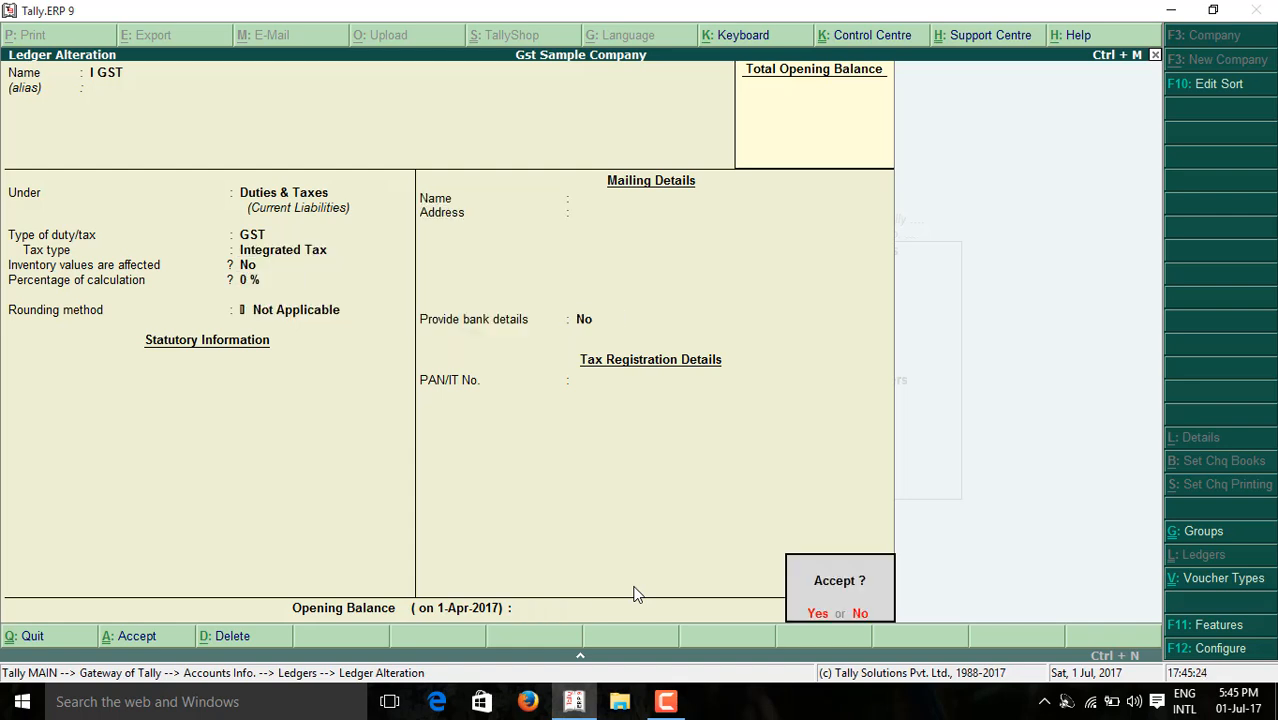
{"action": "key", "text": "Return"}
Step: Open the S GST ledger for alteration
{"action": "key", "text": "Down"}
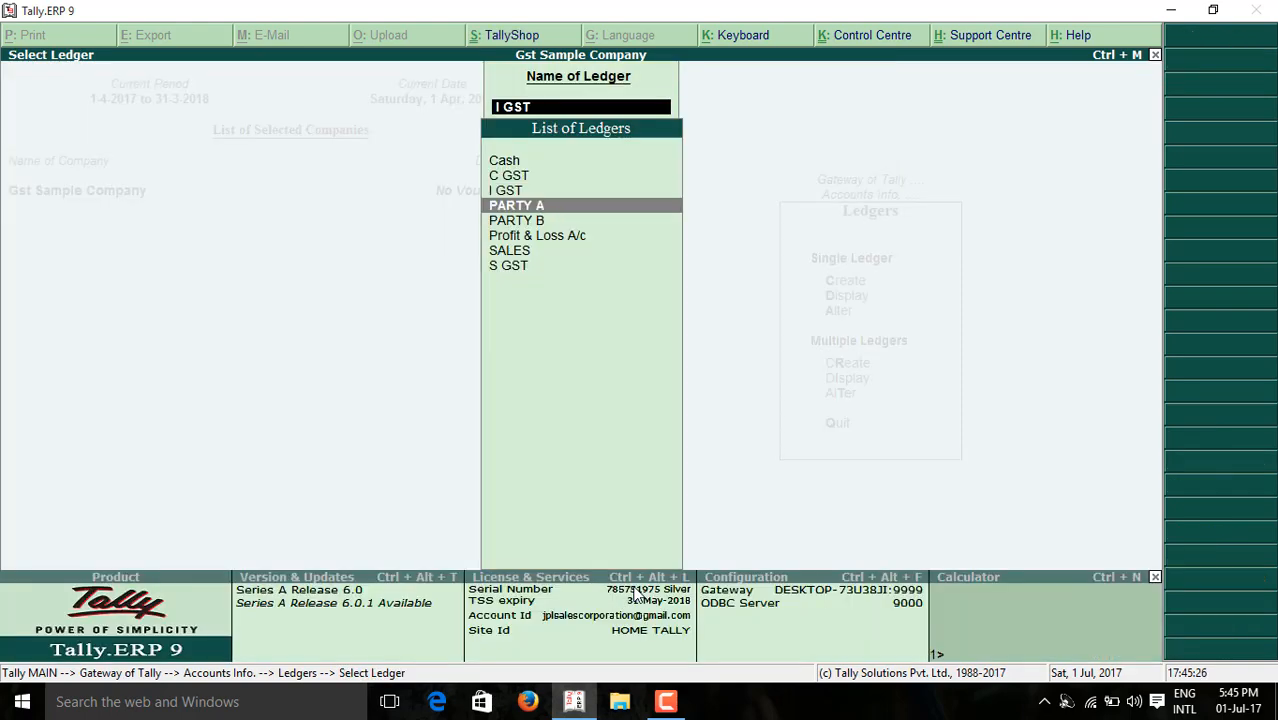
{"action": "key", "text": "Down"}
{"action": "key", "text": "Down"}
{"action": "key", "text": "Down"}
{"action": "key", "text": "Down"}
{"action": "key", "text": "Return"}
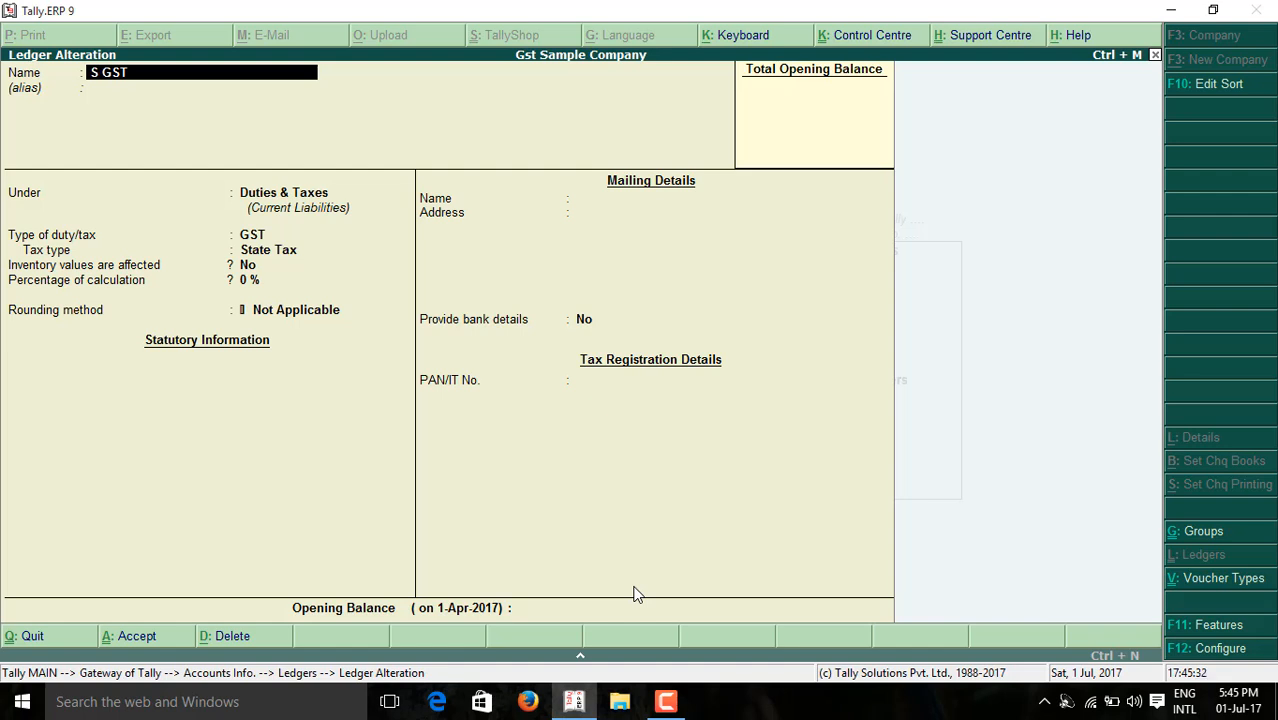
Step: Review the S GST ledger's group, duty type, tax type and calculation percentage, and accept it as it is
{"action": "key", "text": "Return"}
{"action": "key", "text": "Return"}
{"action": "key", "text": "Return"}
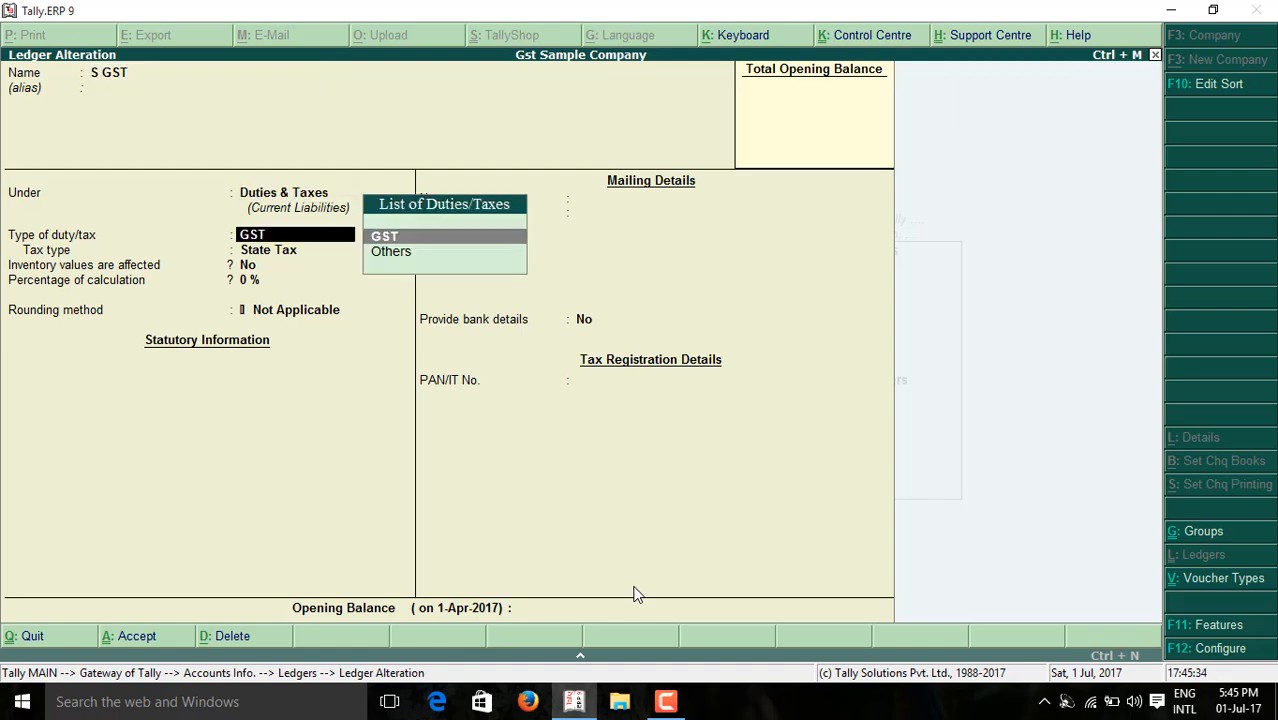
{"action": "key", "text": "Return"}
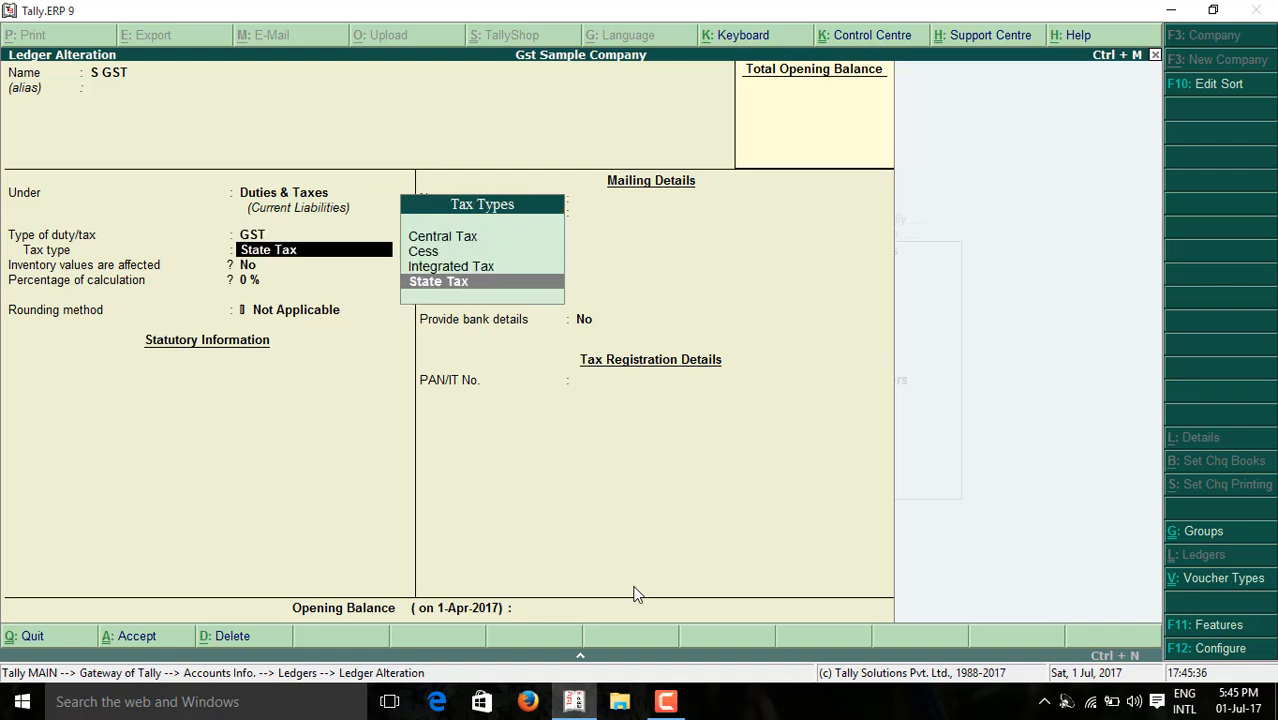
{"action": "key", "text": "Return"}
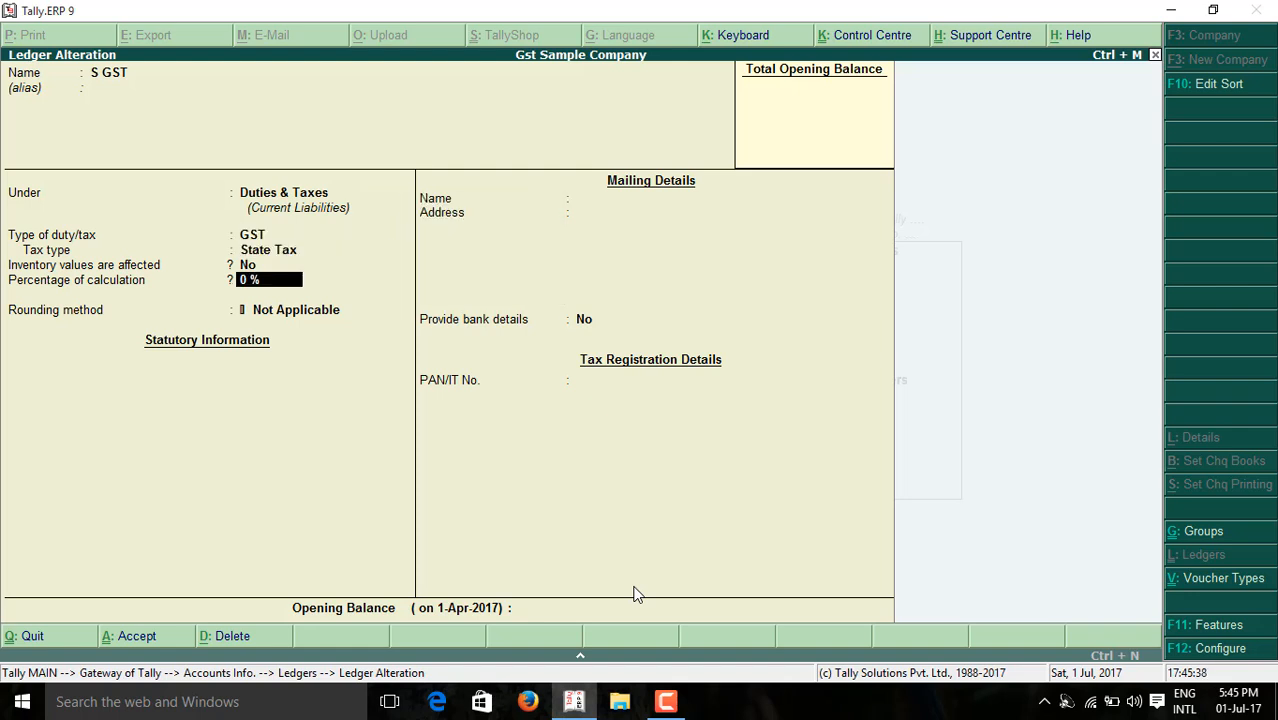
{"action": "key", "text": "Return"}
{"action": "key", "text": "Return"}
{"action": "key", "text": "Return"}
{"action": "key", "text": "Return"}
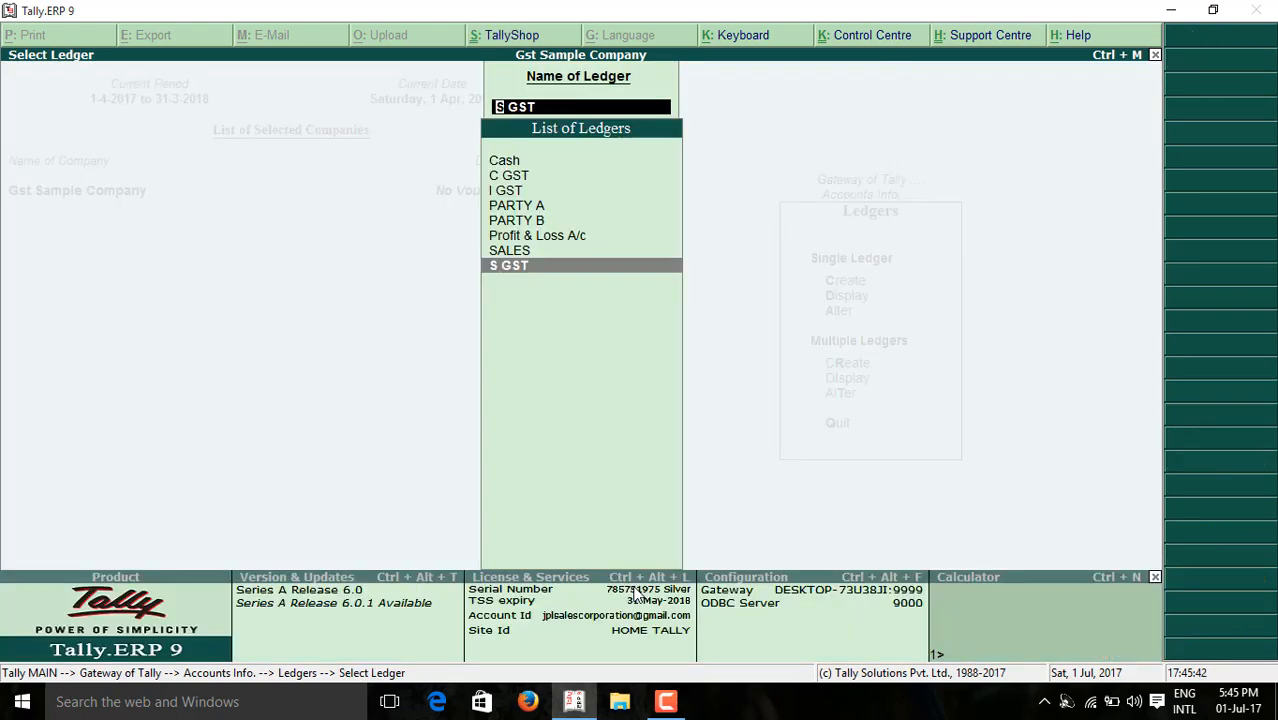
Step: Open the PARTY A ledger for alteration
{"action": "key", "text": "Up"}
{"action": "key", "text": "Up"}
{"action": "key", "text": "Up"}
{"action": "key", "text": "Up"}
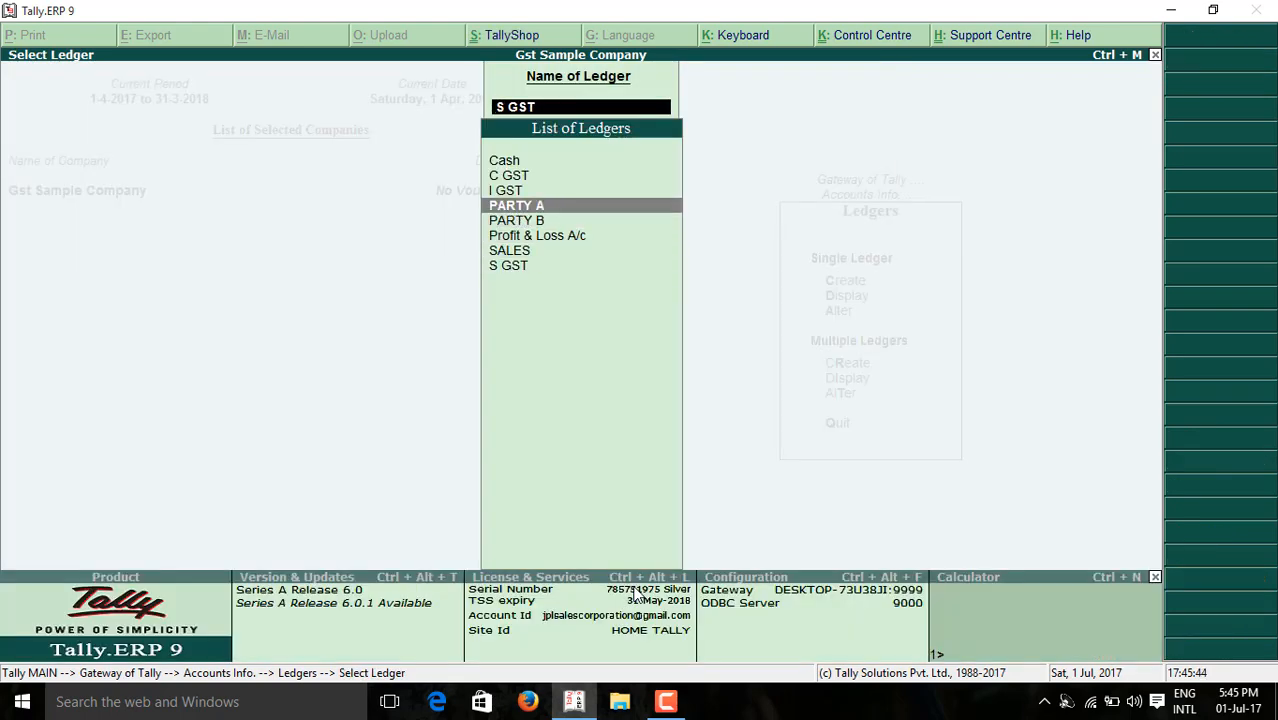
{"action": "key", "text": "Return"}
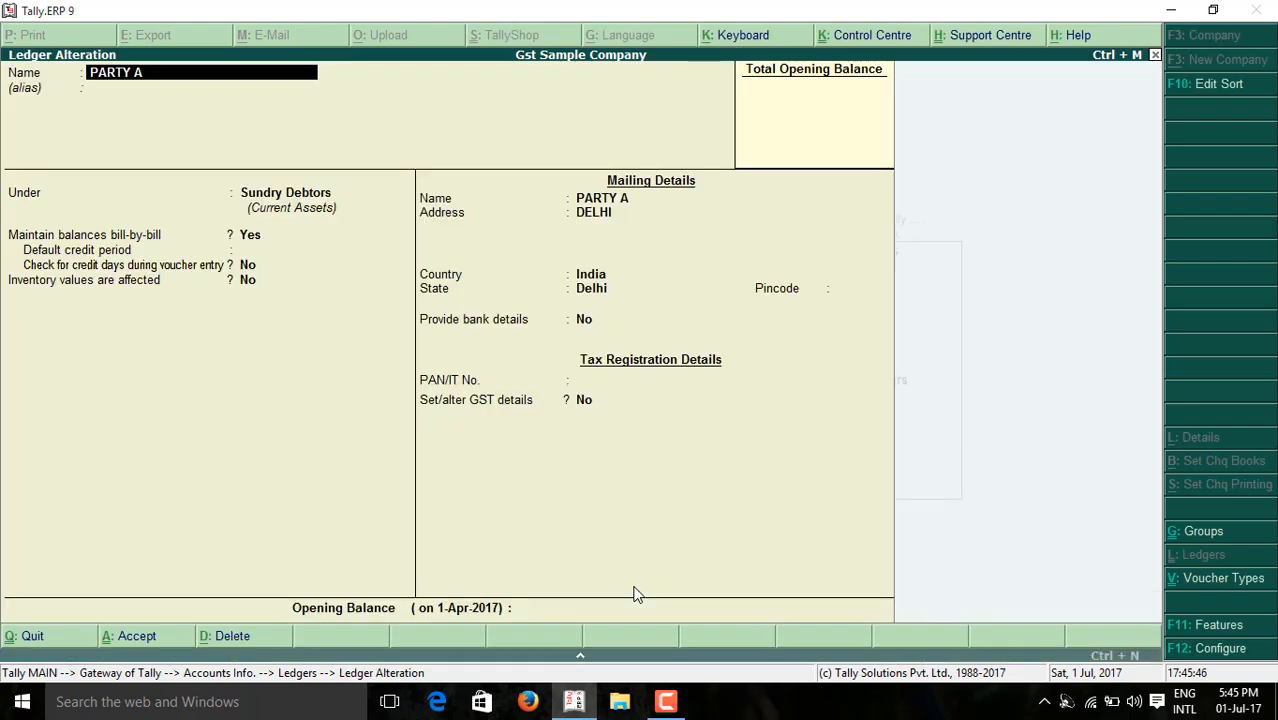
Step: Review PARTY A's group, bill-by-bill settings, address, country, state and bank details setting, keeping the existing entries
{"action": "key", "text": "Return"}
{"action": "key", "text": "Return"}
{"action": "key", "text": "Return"}
{"action": "key", "text": "Return"}
{"action": "key", "text": "Return"}
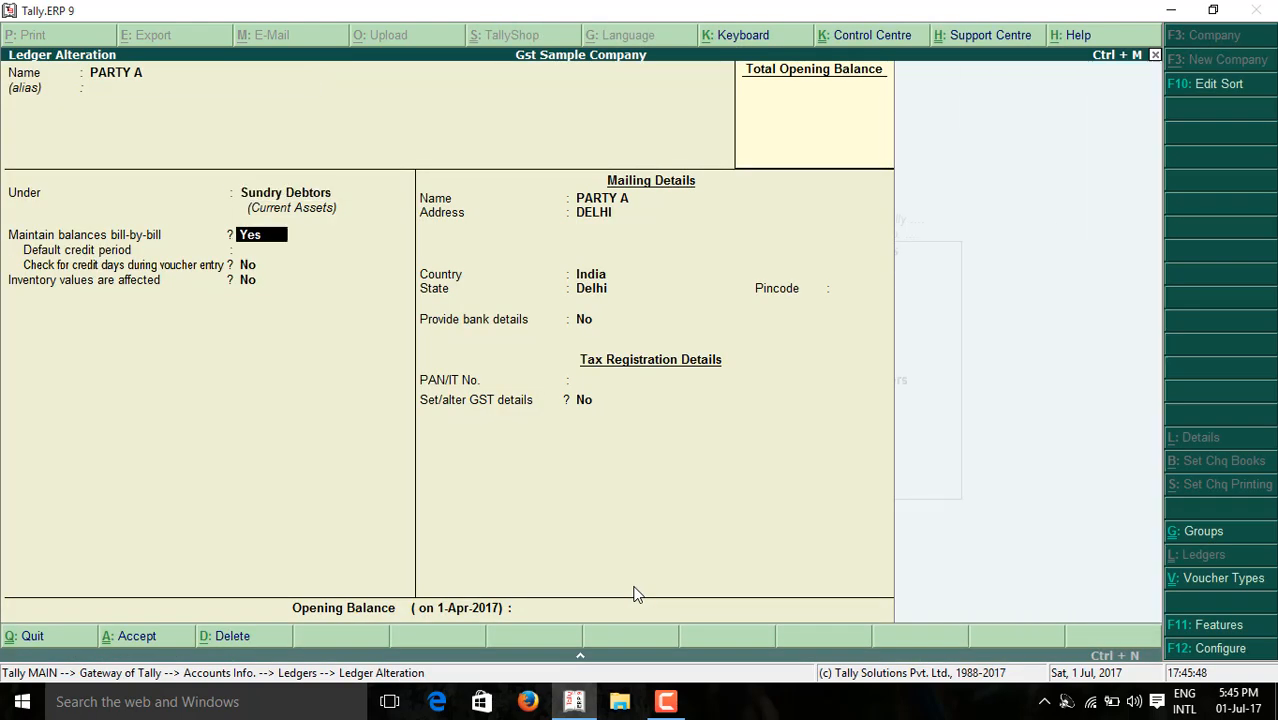
{"action": "key", "text": "Return"}
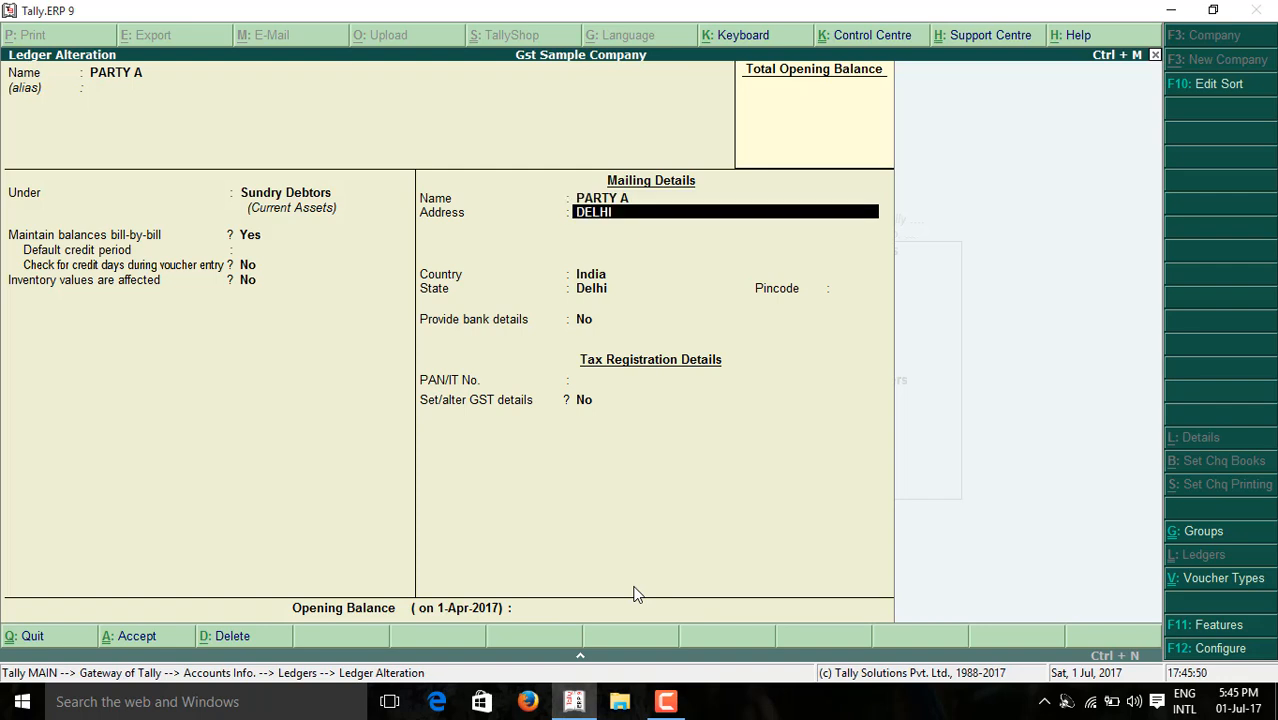
{"action": "key", "text": "Return"}
{"action": "key", "text": "Return"}
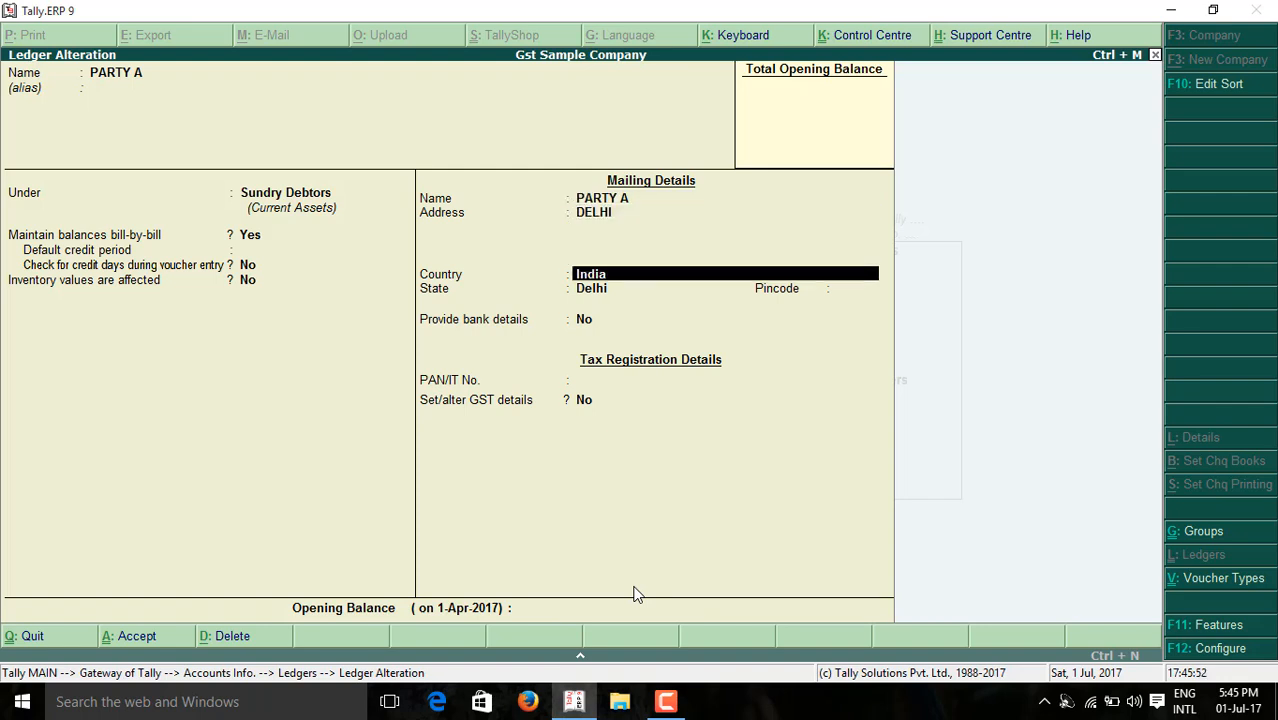
{"action": "key", "text": "Return"}
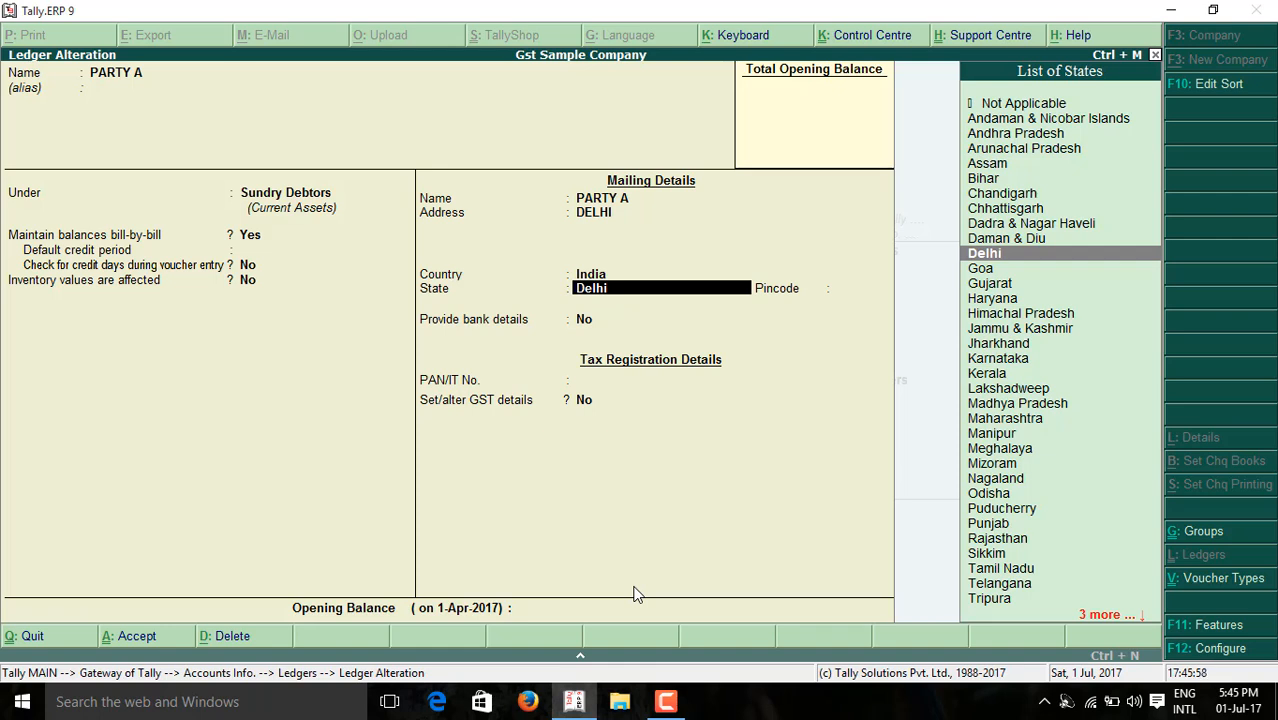
{"action": "key", "text": "Return"}
{"action": "key", "text": "Return"}
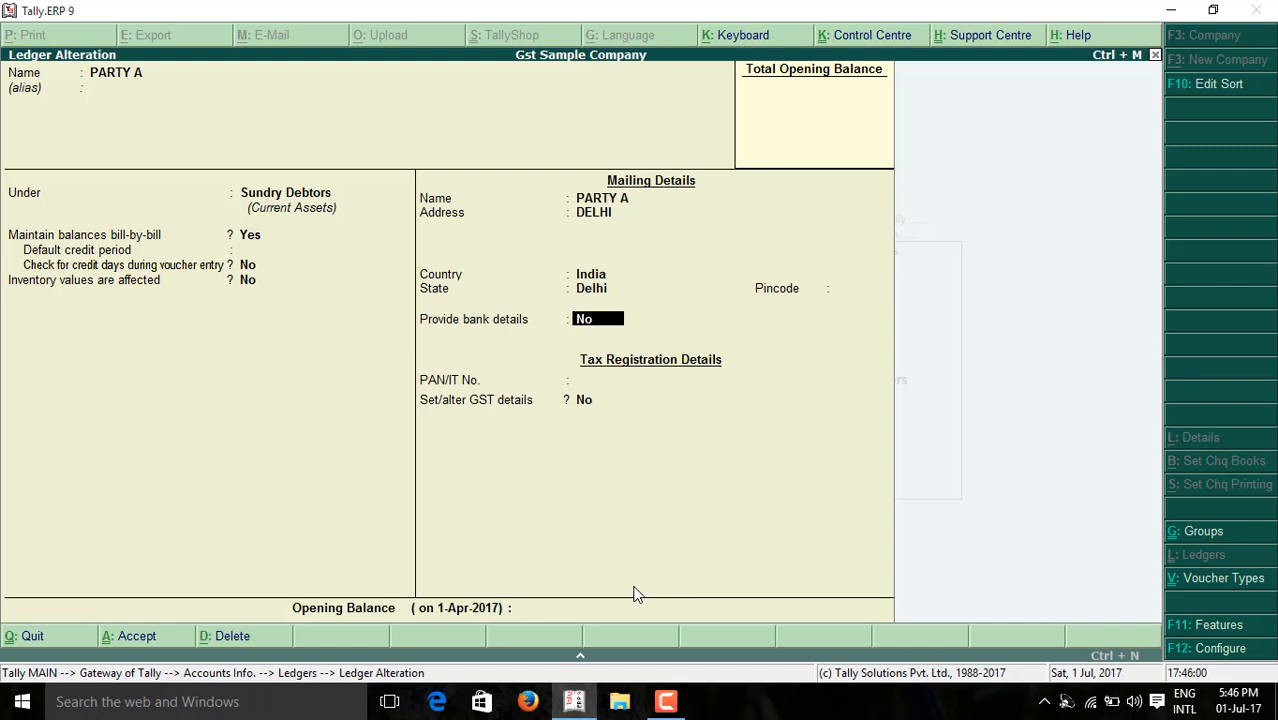
{"action": "key", "text": "Return"}
{"action": "key", "text": "Return"}
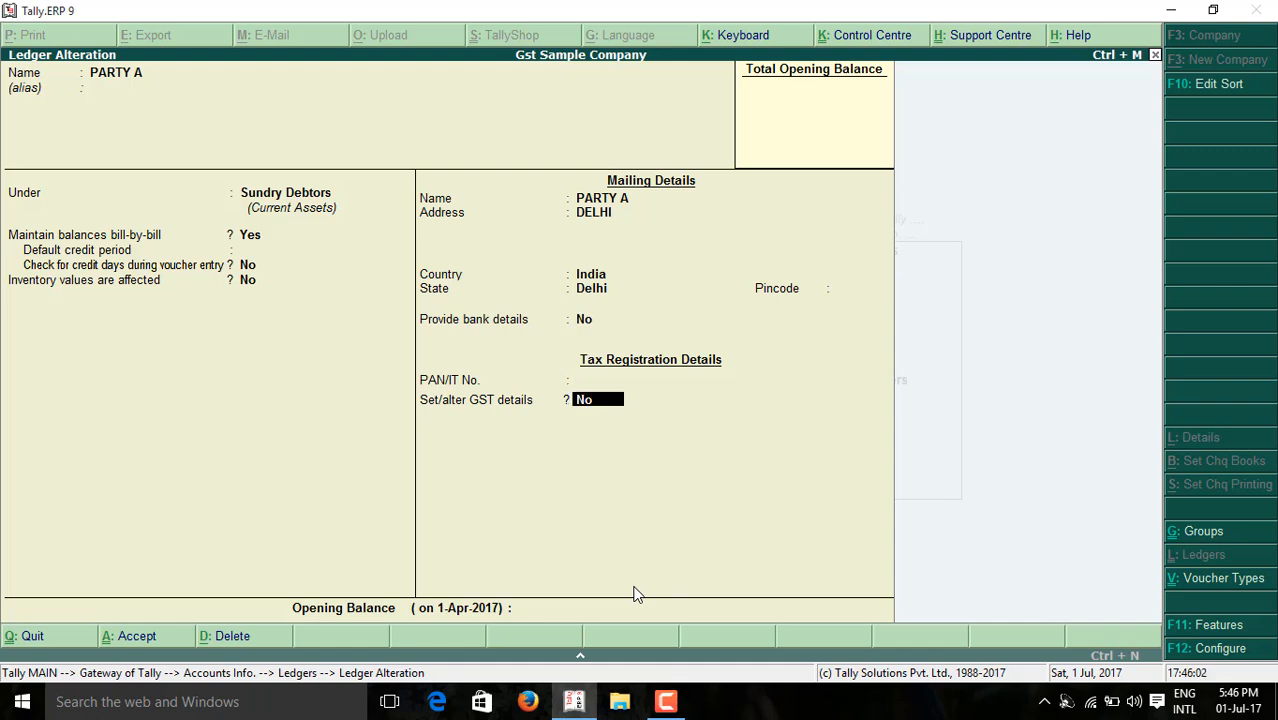
Step: Set the Set/alter GST details option to Yes for PARTY A, check its registration type and GSTIN, and accept the ledger
{"action": "key", "text": "y"}
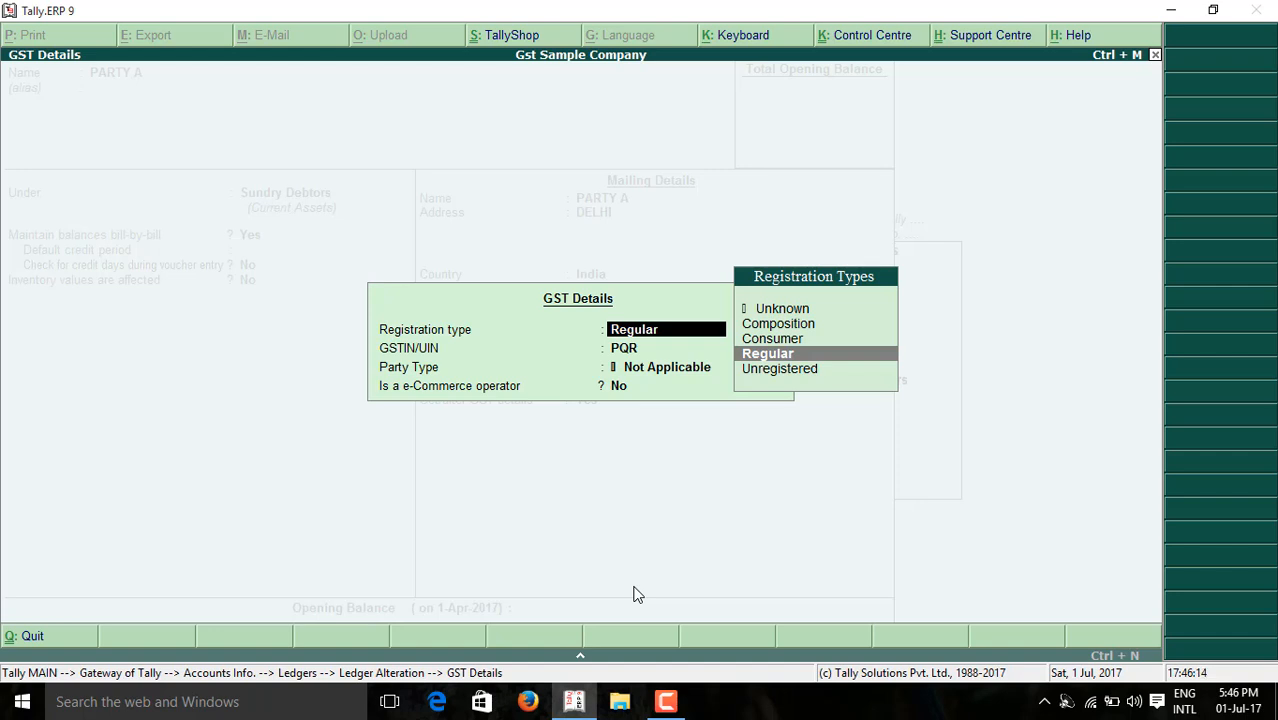
{"action": "key", "text": "Return"}
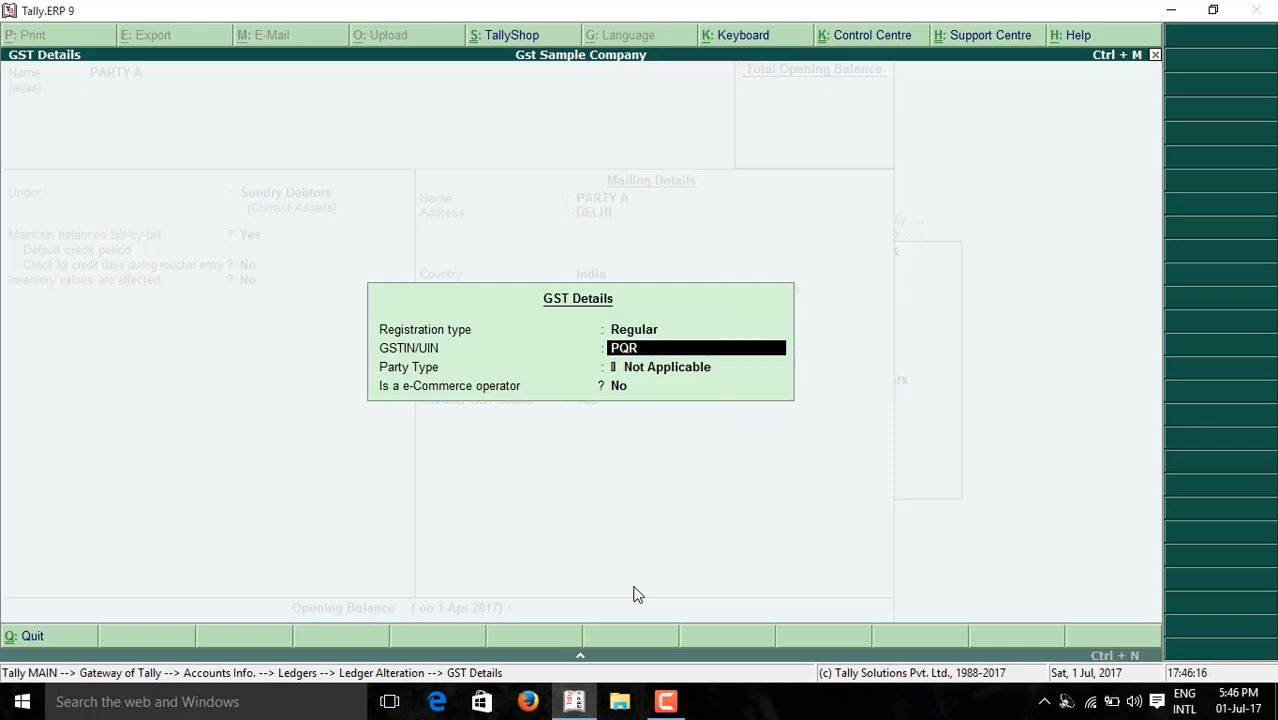
{"action": "key", "text": "Return"}
{"action": "key", "text": "Return"}
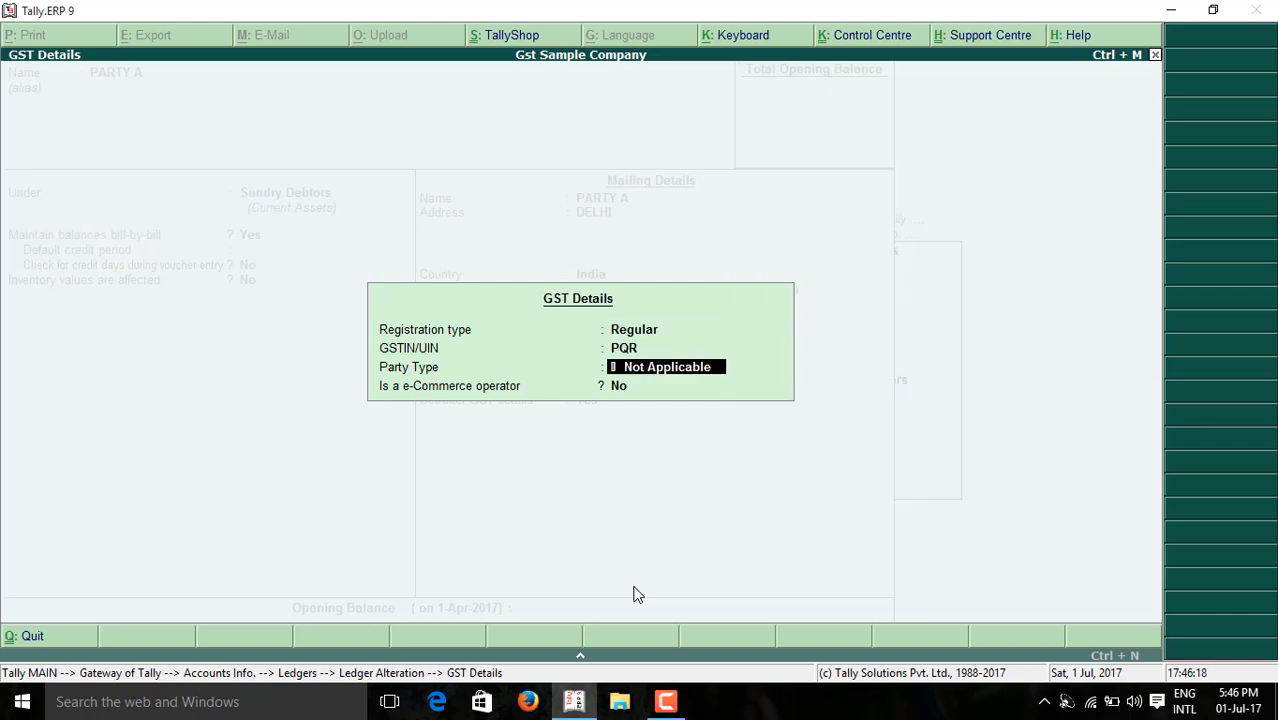
{"action": "key", "text": "Return"}
{"action": "key", "text": "Return"}
{"action": "key", "text": "Return"}
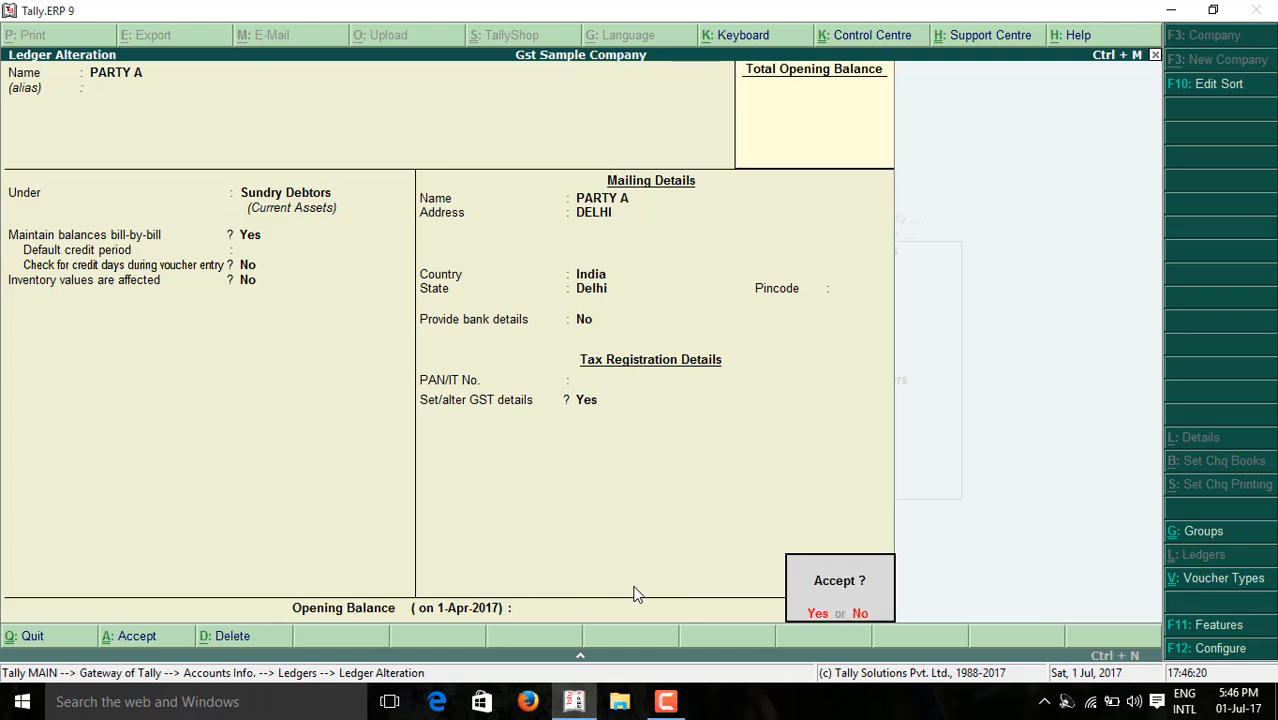
{"action": "key", "text": "Return"}
Step: Open the PARTY B ledger for alteration and review its group and bill-by-bill settings
{"action": "key", "text": "Down"}
{"action": "key", "text": "Return"}
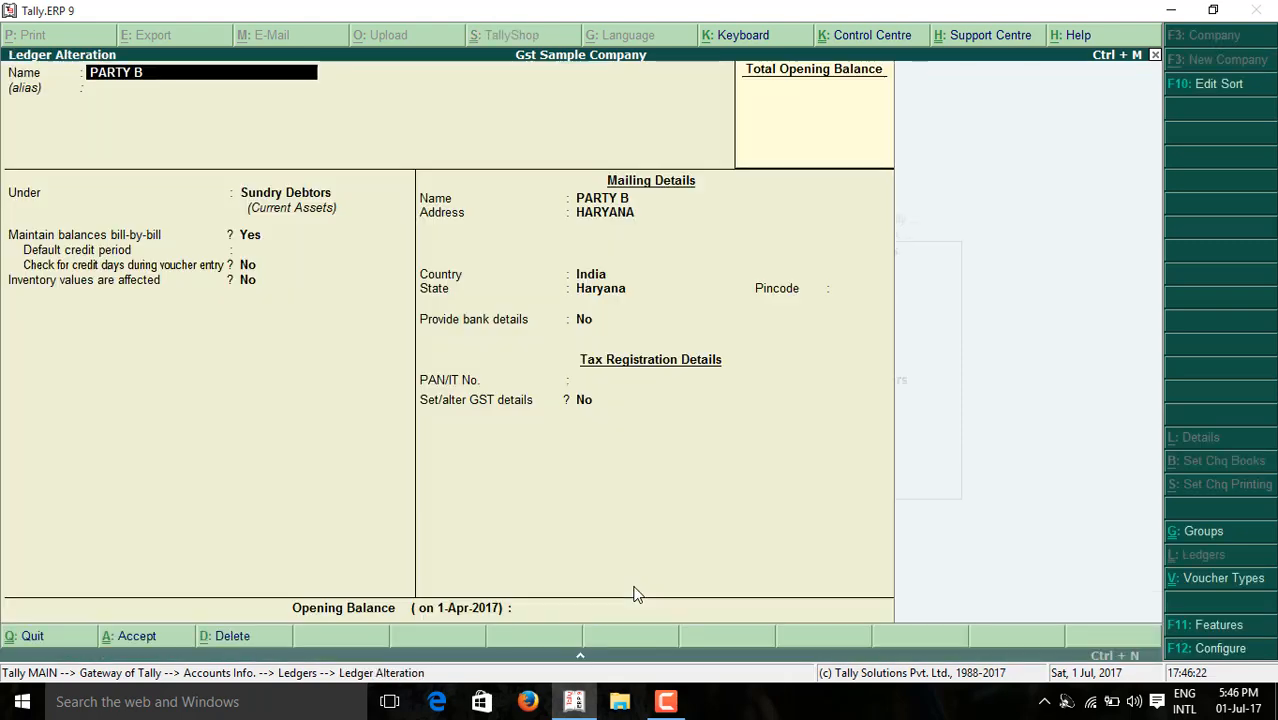
{"action": "key", "text": "Return"}
{"action": "key", "text": "Return"}
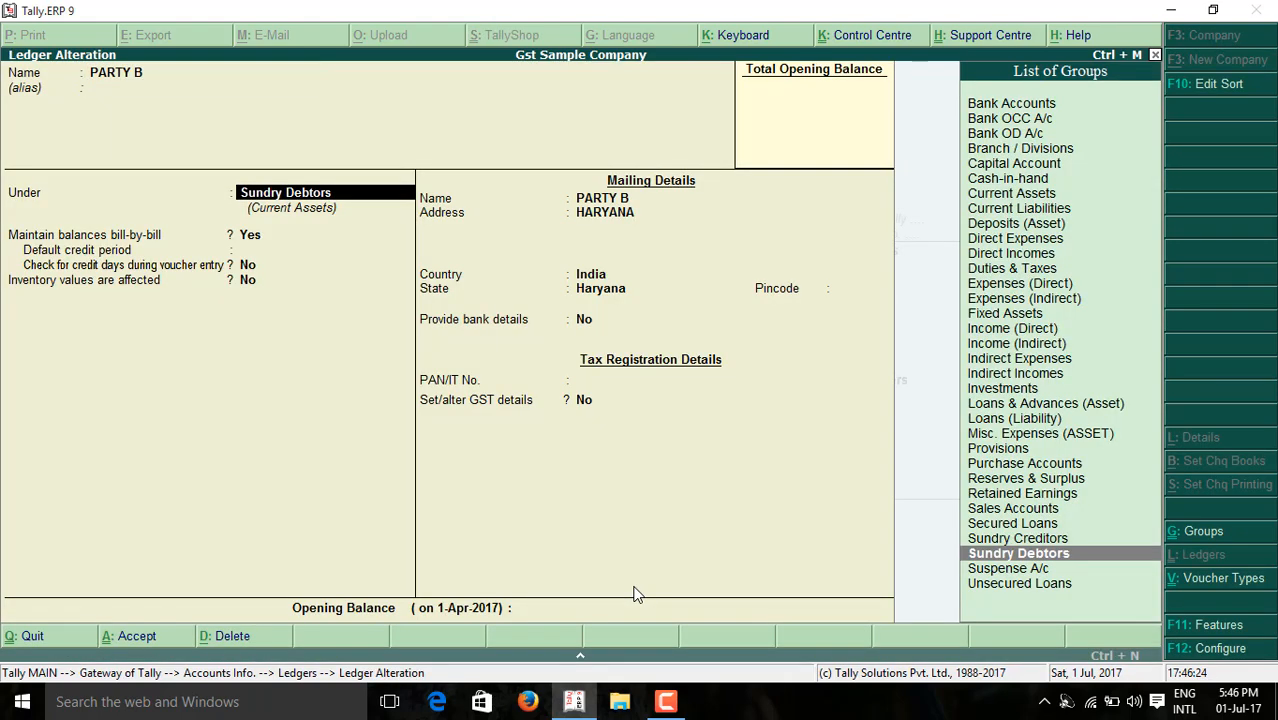
{"action": "key", "text": "Return"}
{"action": "key", "text": "Return"}
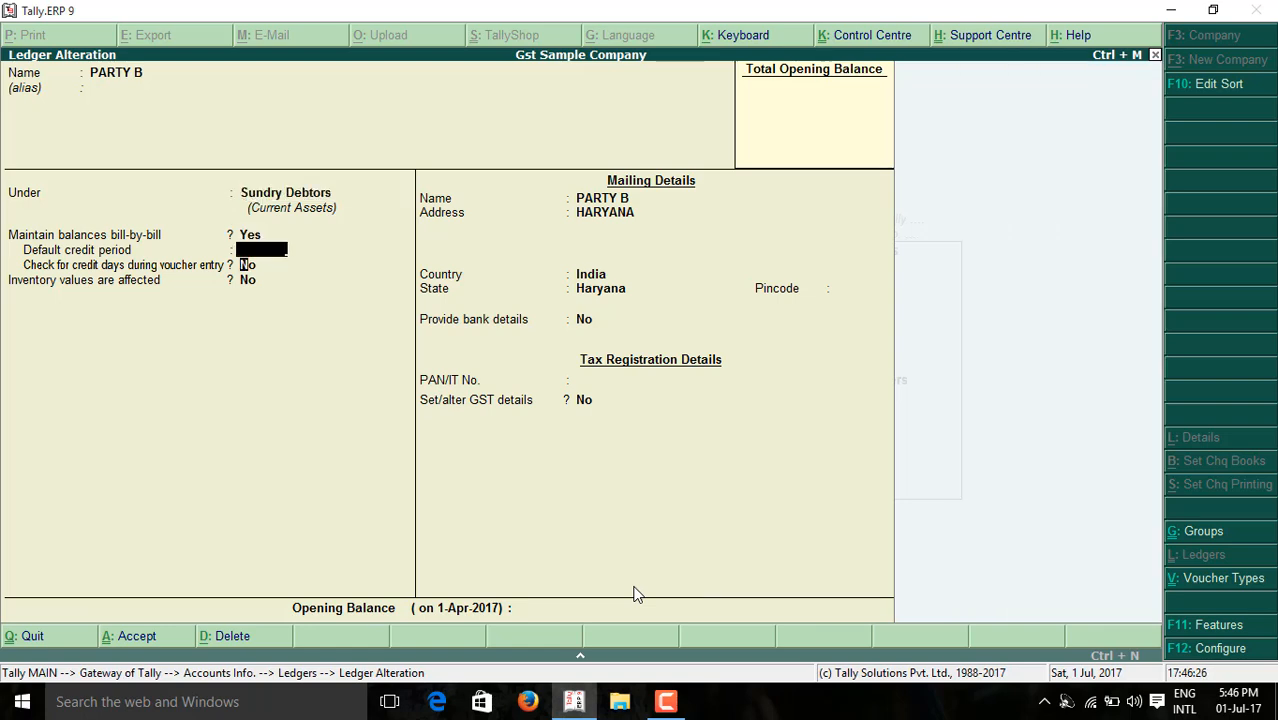
{"action": "key", "text": "Return"}
{"action": "key", "text": "Return"}
{"action": "key", "text": "Return"}
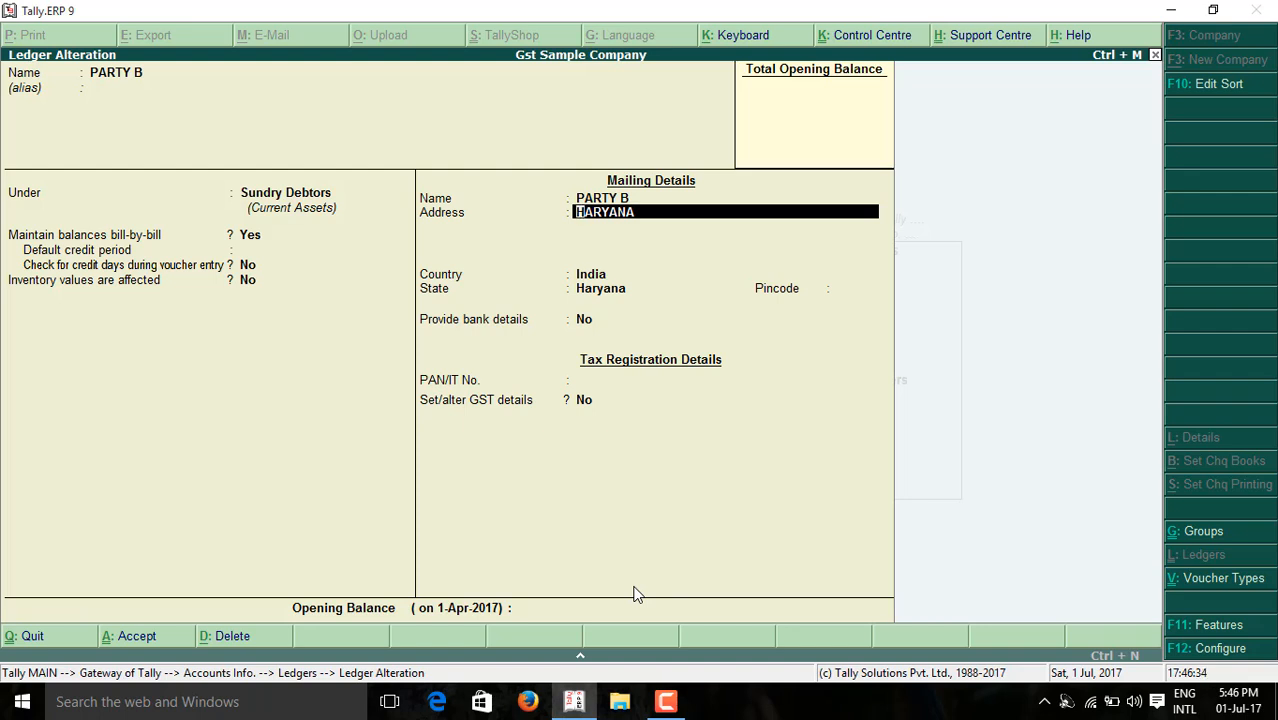
Step: Review PARTY B's address, country, state and bank details setting, keeping the existing entries
{"action": "key", "text": "Return"}
{"action": "key", "text": "Return"}
{"action": "key", "text": "Return"}
{"action": "key", "text": "Return"}
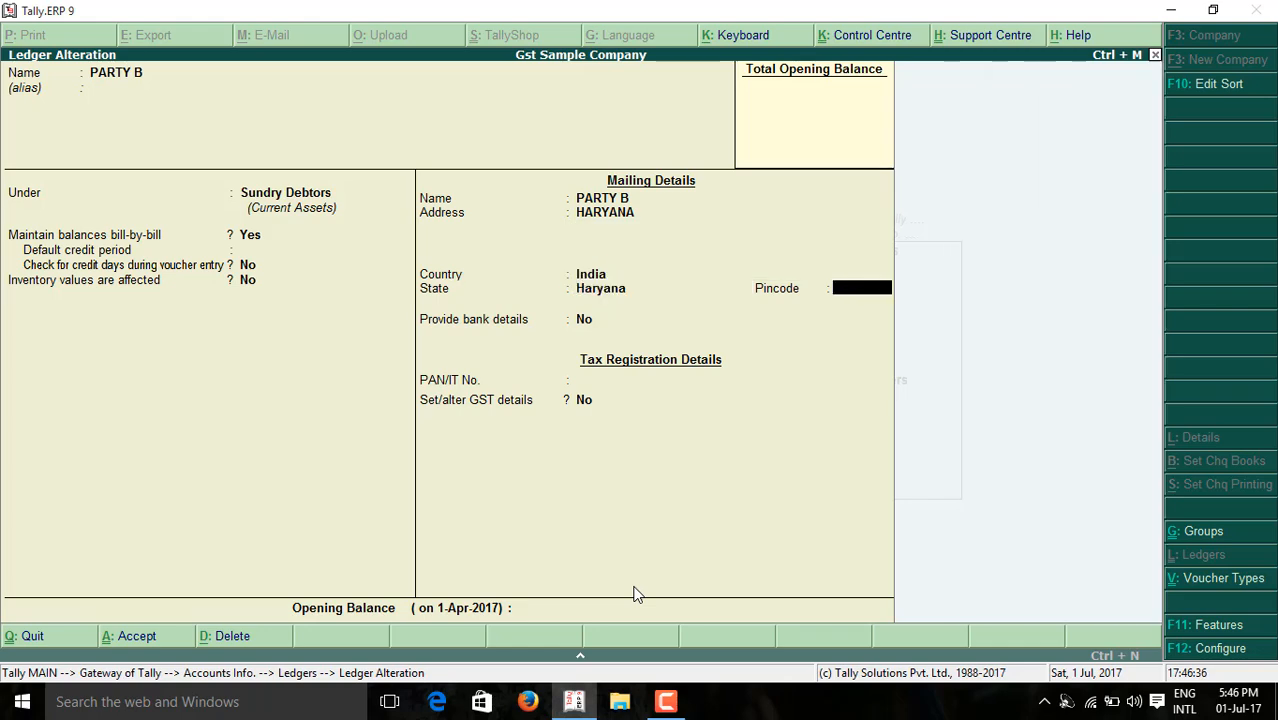
{"action": "key", "text": "Return"}
{"action": "key", "text": "Return"}
{"action": "key", "text": "Return"}
Step: Set the Set/alter GST details option to Yes for PARTY B, check its registration type and GSTIN, and accept the ledger
{"action": "type", "text": "y"}
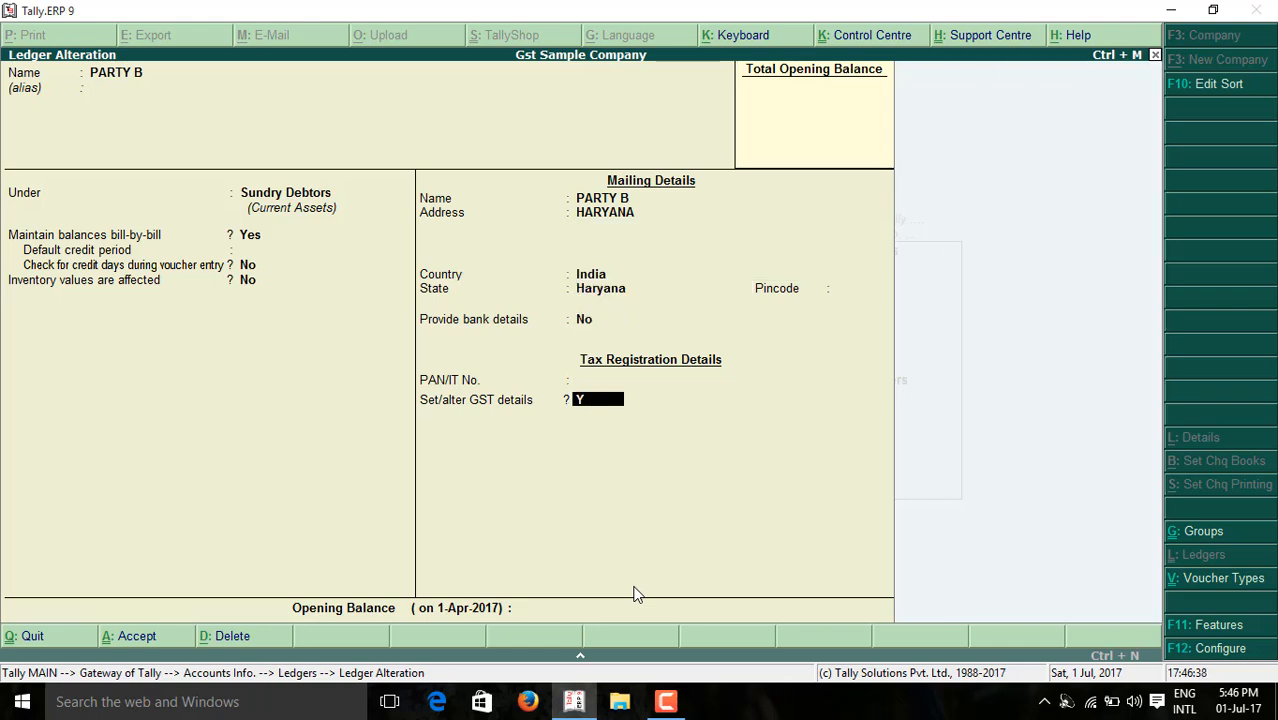
{"action": "key", "text": "Return"}
{"action": "key", "text": "Return"}
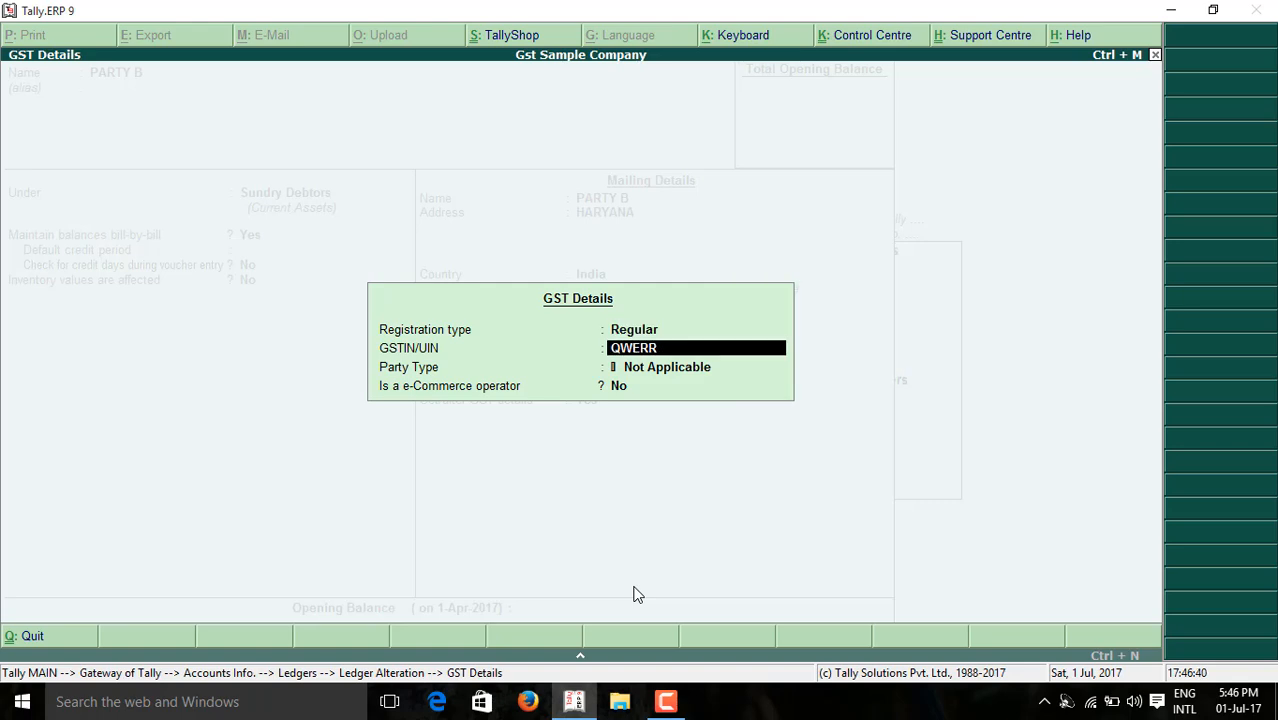
{"action": "key", "text": "Return"}
{"action": "key", "text": "Return"}
{"action": "key", "text": "Return"}
{"action": "key", "text": "Return"}
{"action": "key", "text": "Return"}
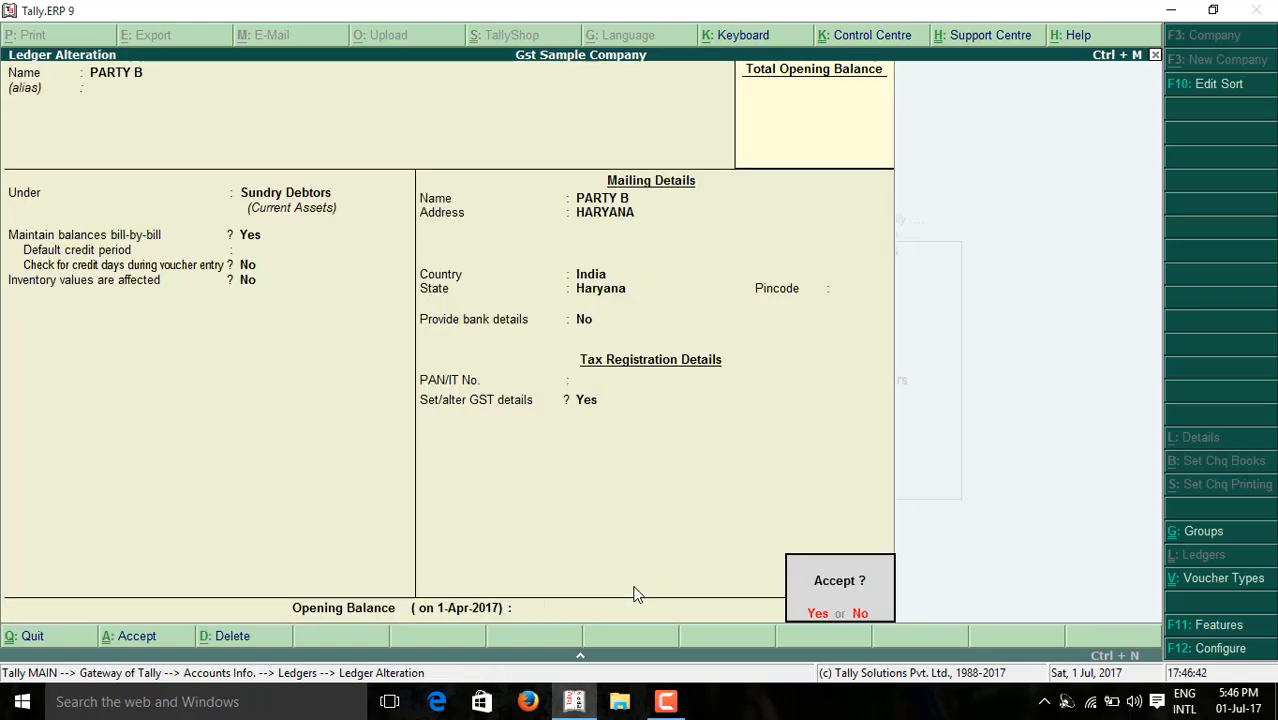
{"action": "key", "text": "Return"}
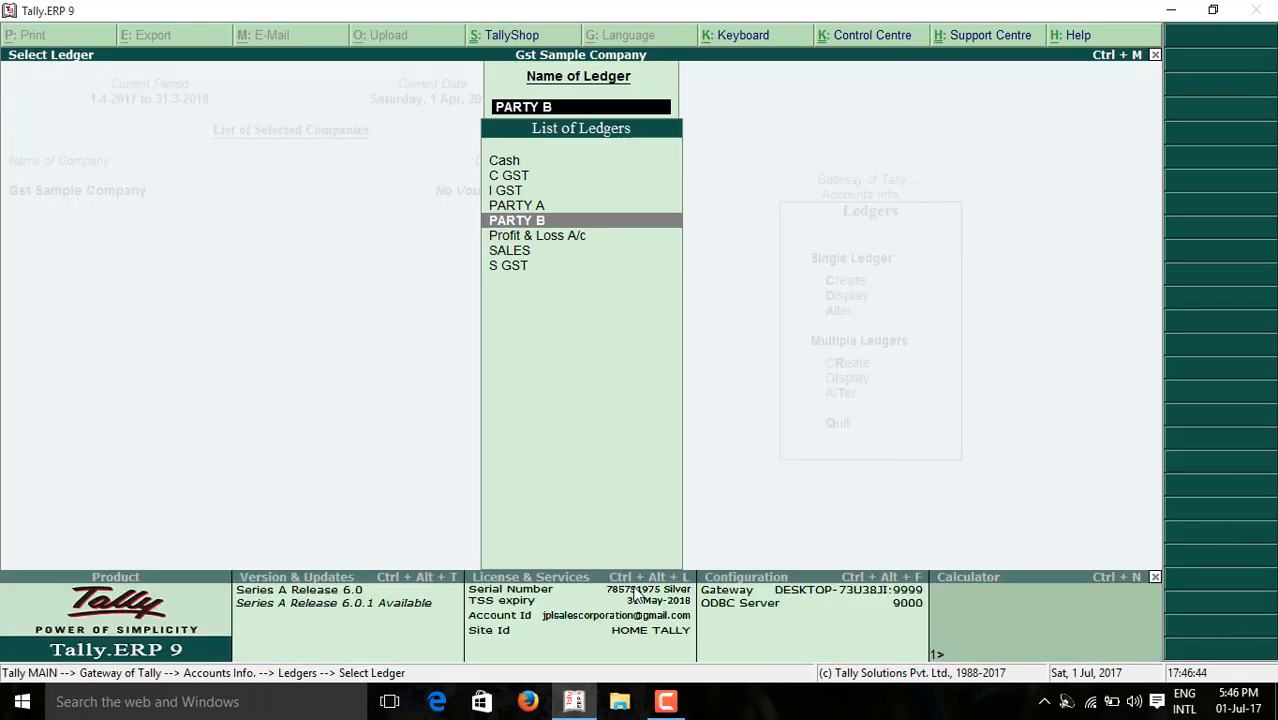
Step: Open the SALES ledger for alteration
{"action": "key", "text": "Down"}
{"action": "key", "text": "Down"}
{"action": "key", "text": "Return"}
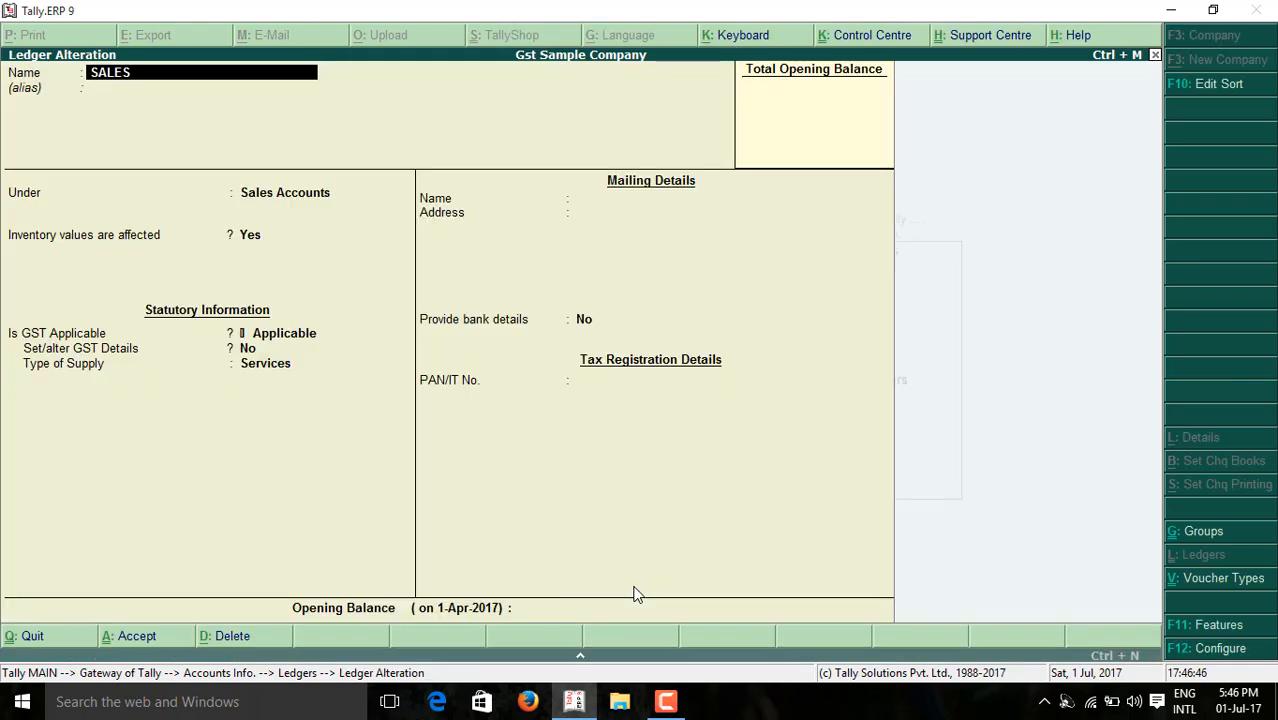
Step: Review the SALES ledger's group, inventory setting, GST applicability and type of supply, and accept it as it is
{"action": "key", "text": "Return"}
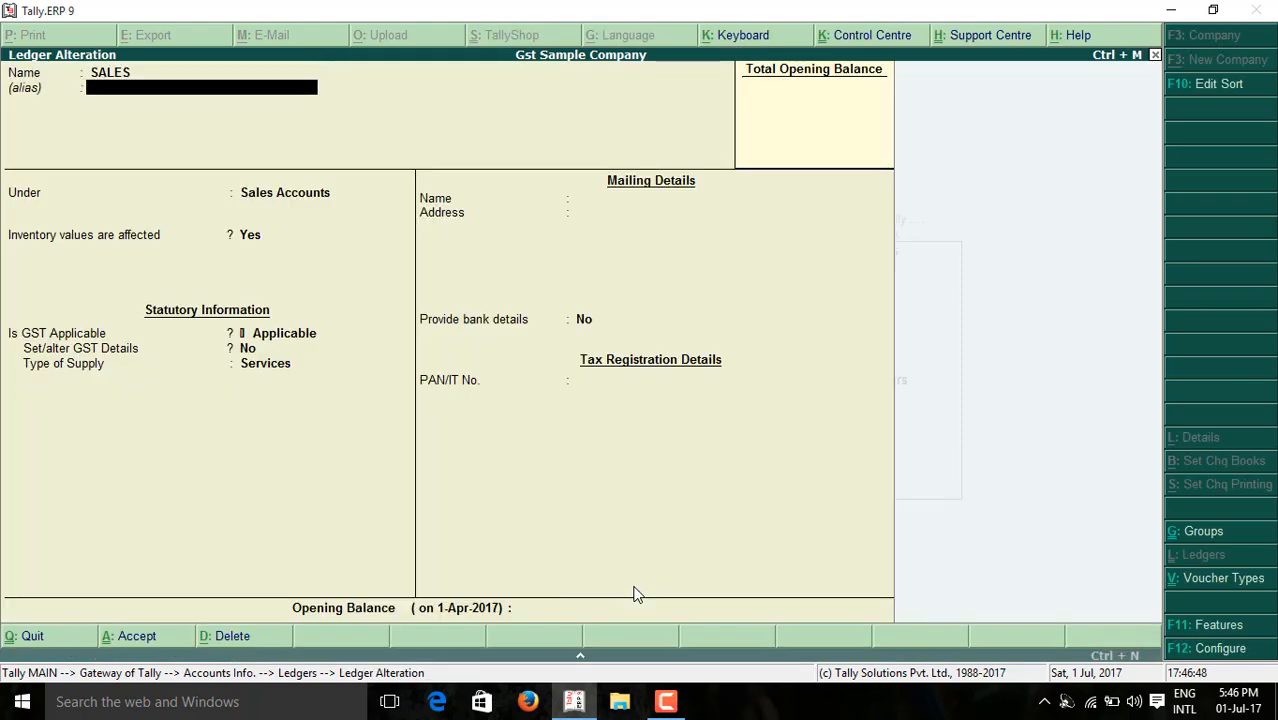
{"action": "key", "text": "Return"}
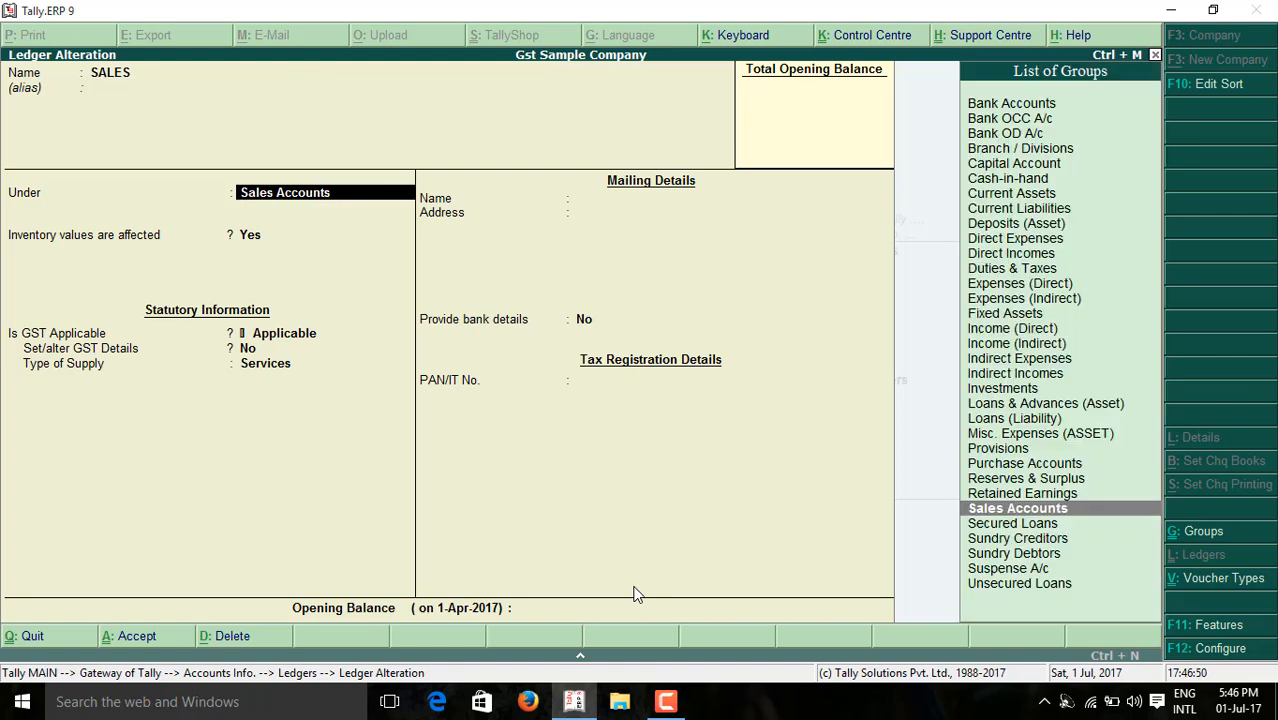
{"action": "key", "text": "Return"}
{"action": "key", "text": "Return"}
{"action": "key", "text": "Return"}
{"action": "key", "text": "Return"}
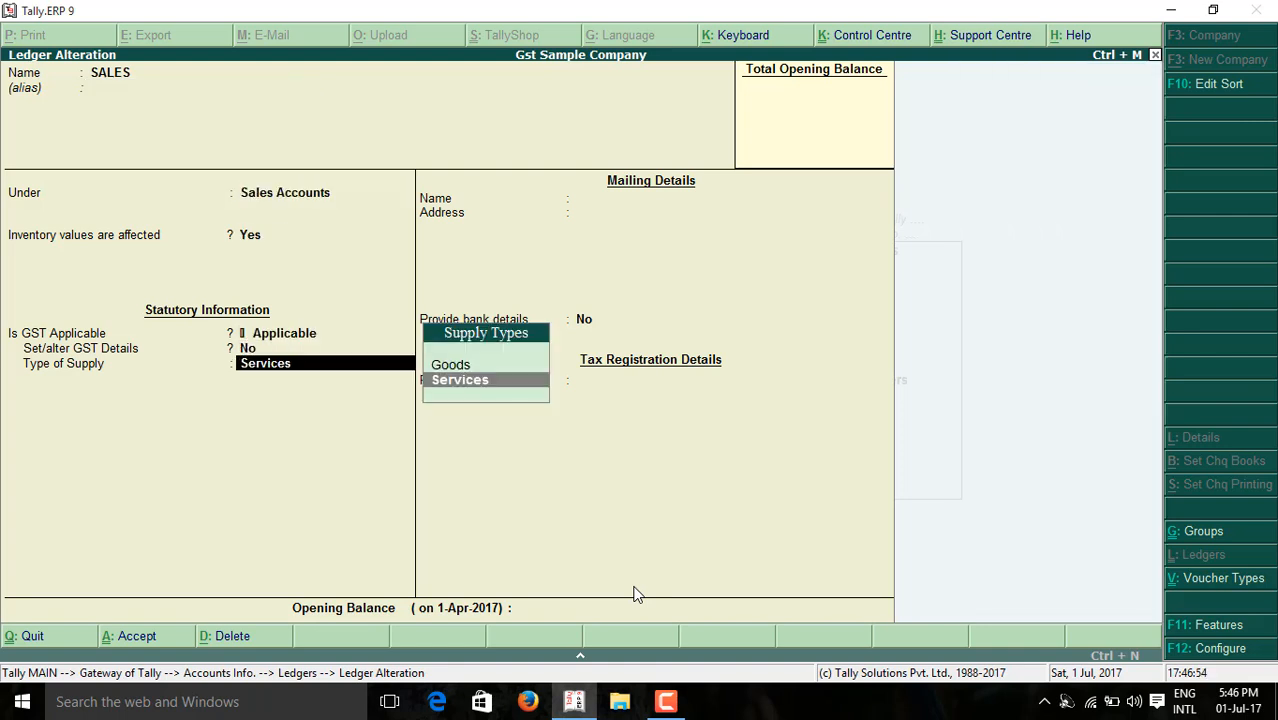
{"action": "key", "text": "Return"}
{"action": "key", "text": "Return"}
{"action": "key", "text": "Return"}
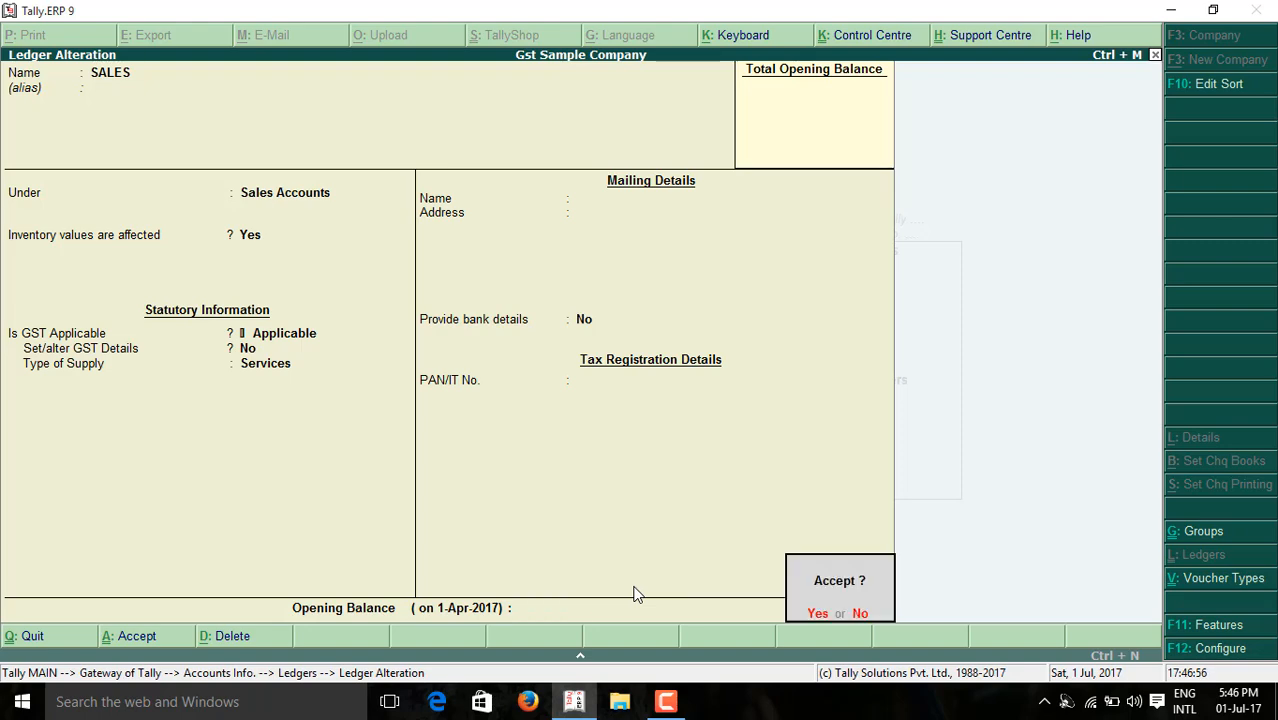
{"action": "key", "text": "Return"}
Step: Leave the ledger options and bring up the list of single stock items for alteration from Inventory Info
{"action": "key", "text": "Down"}
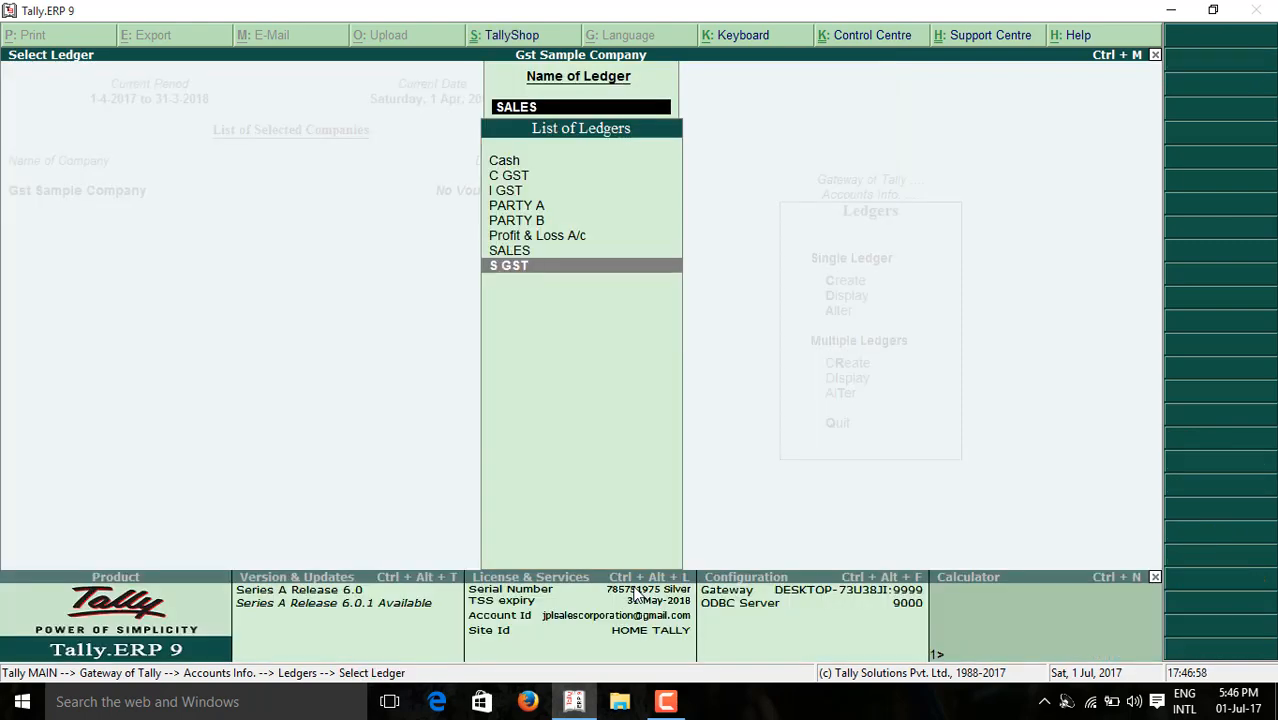
{"action": "key", "text": "Up"}
{"action": "key", "text": "Escape"}
{"action": "key", "text": "Escape"}
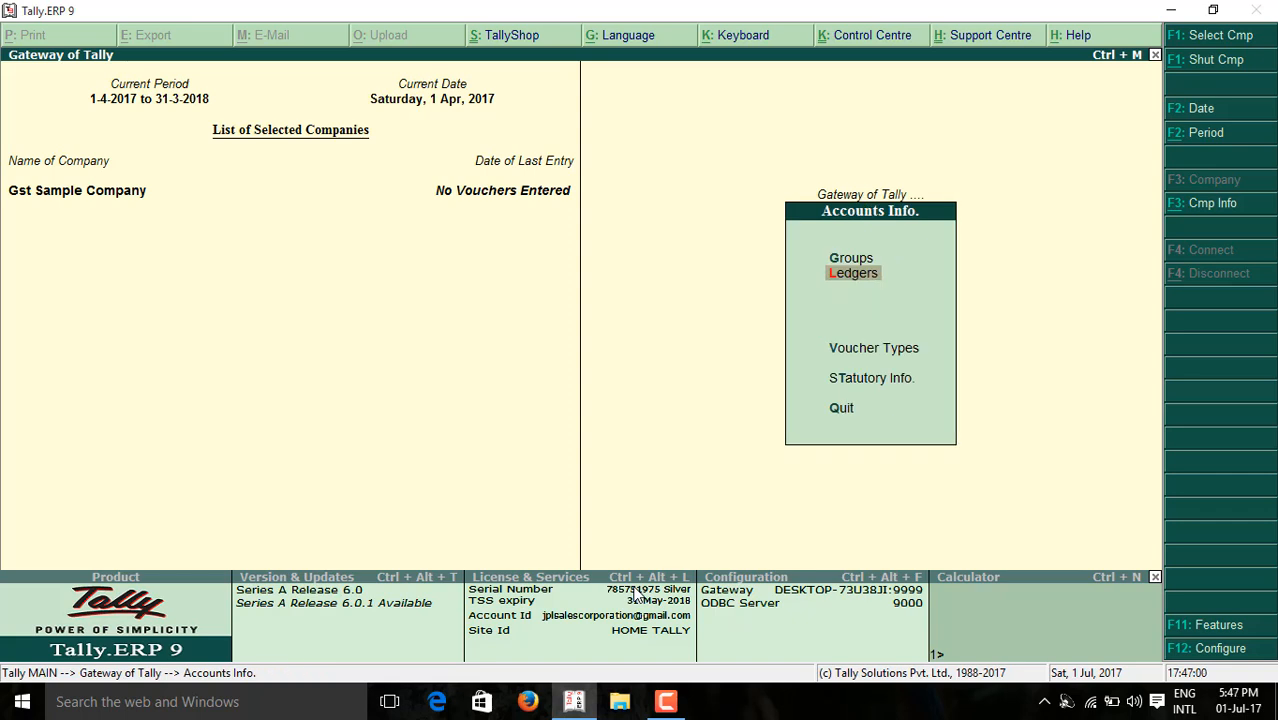
{"action": "key", "text": "Escape"}
{"action": "key", "text": "Down"}
{"action": "key", "text": "Return"}
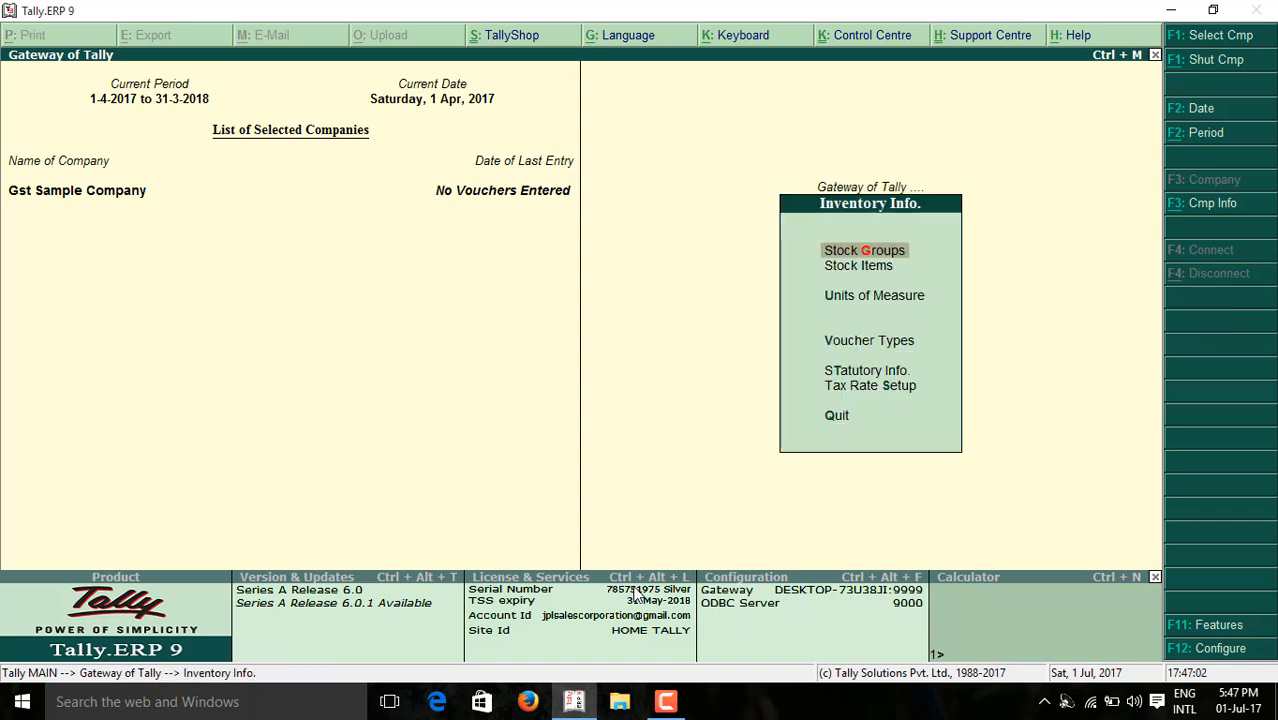
{"action": "key", "text": "Down"}
{"action": "key", "text": "Return"}
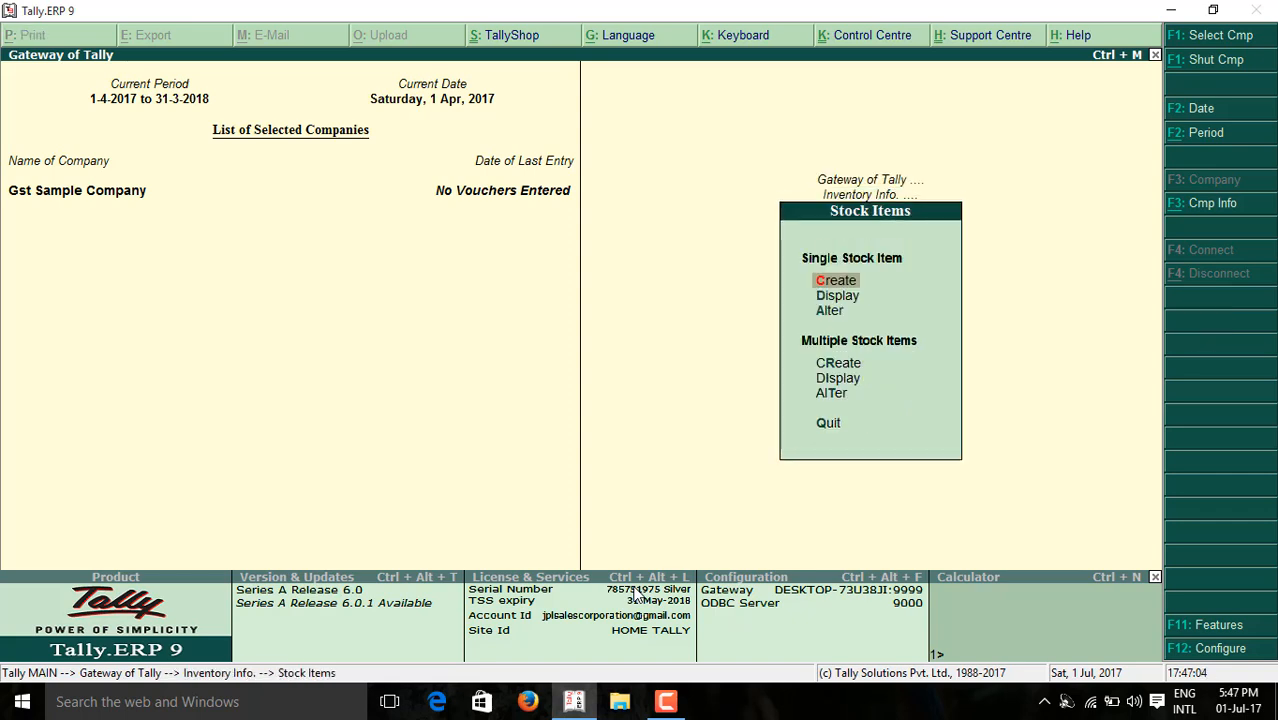
{"action": "key", "text": "Down"}
{"action": "key", "text": "Down"}
{"action": "key", "text": "Return"}
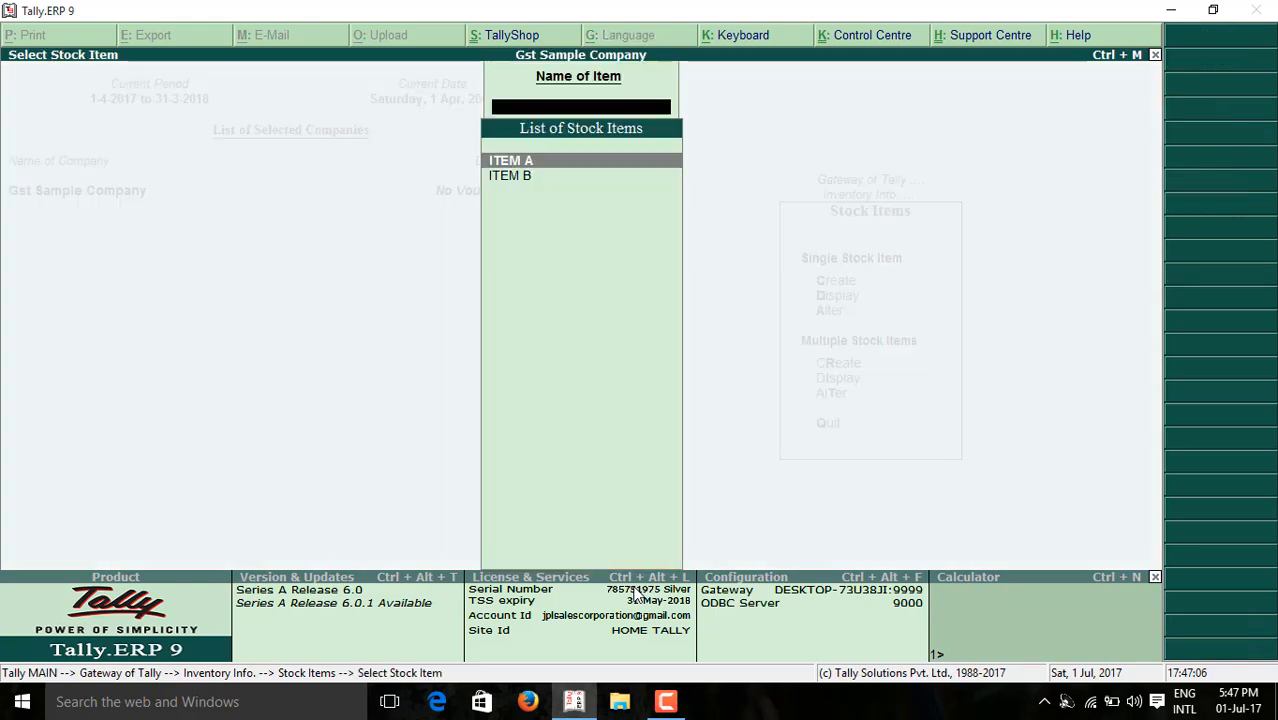
Step: Open ITEM A for alteration and create a new stock group named 5% under Primary from its group field
{"action": "key", "text": "Return"}
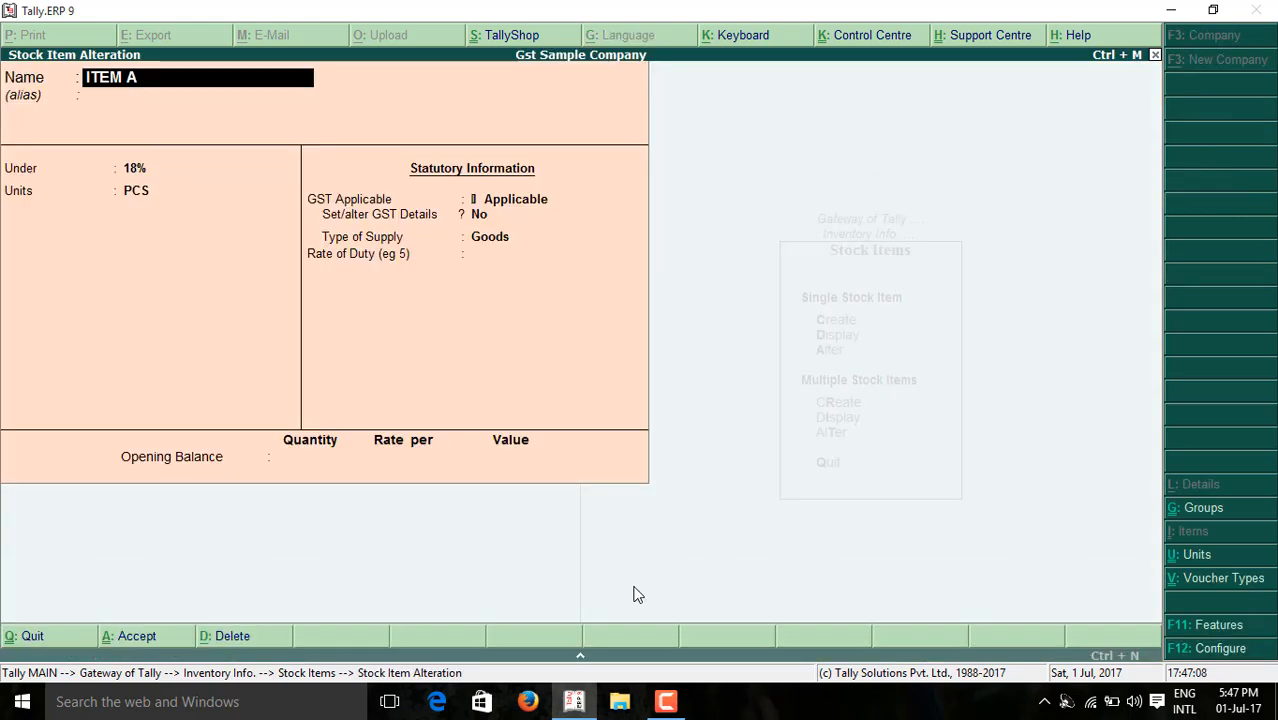
{"action": "key", "text": "Return"}
{"action": "key", "text": "Return"}
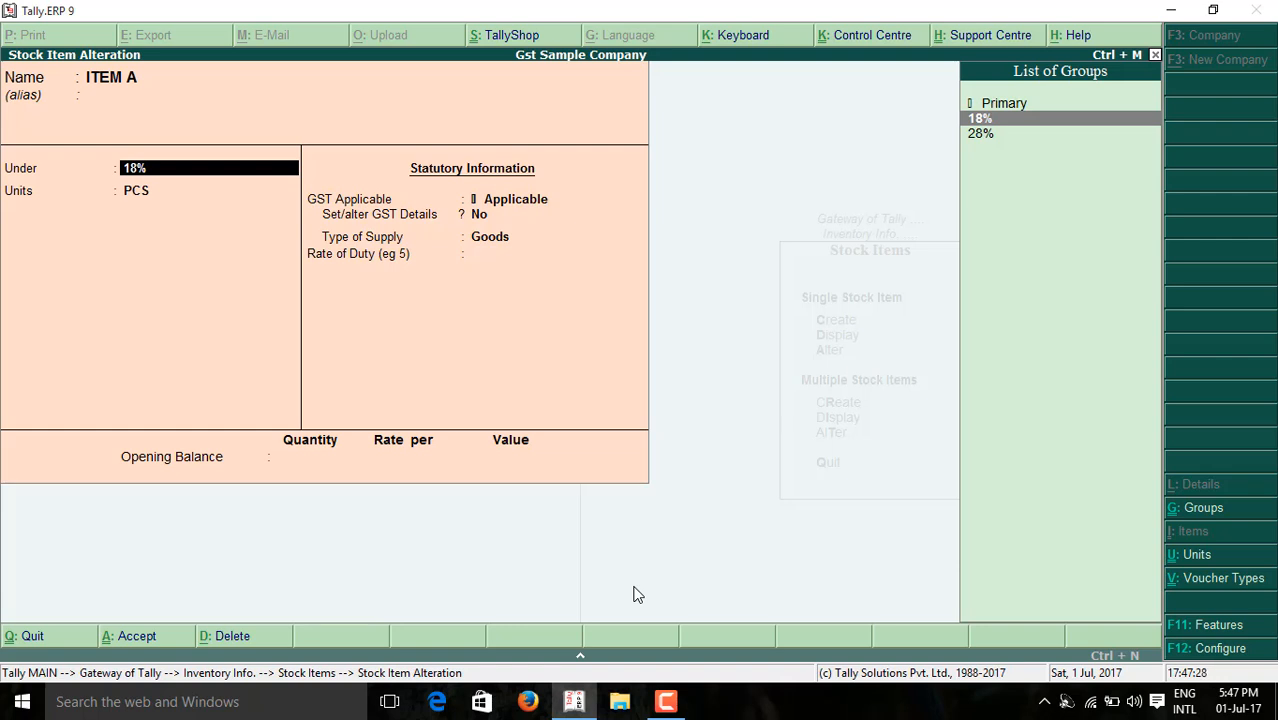
{"action": "key", "text": "alt+c"}
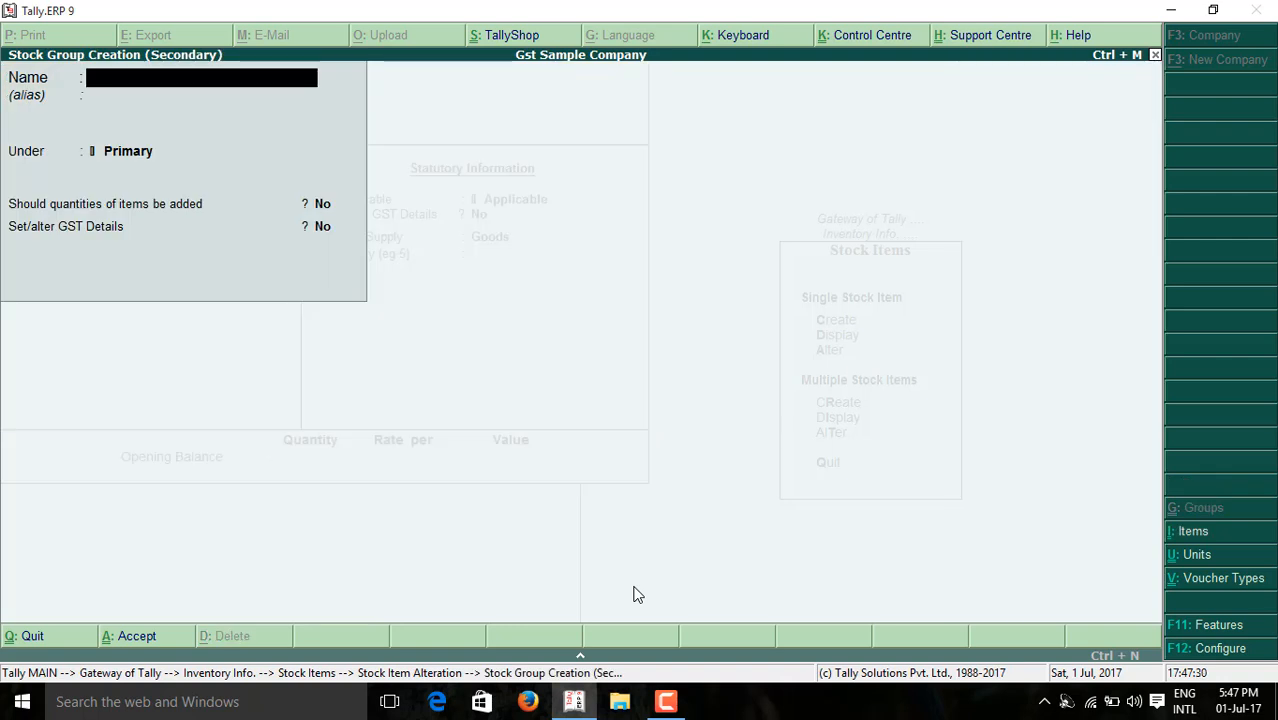
{"action": "type", "text": "5%"}
{"action": "key", "text": "Return"}
{"action": "key", "text": "Return"}
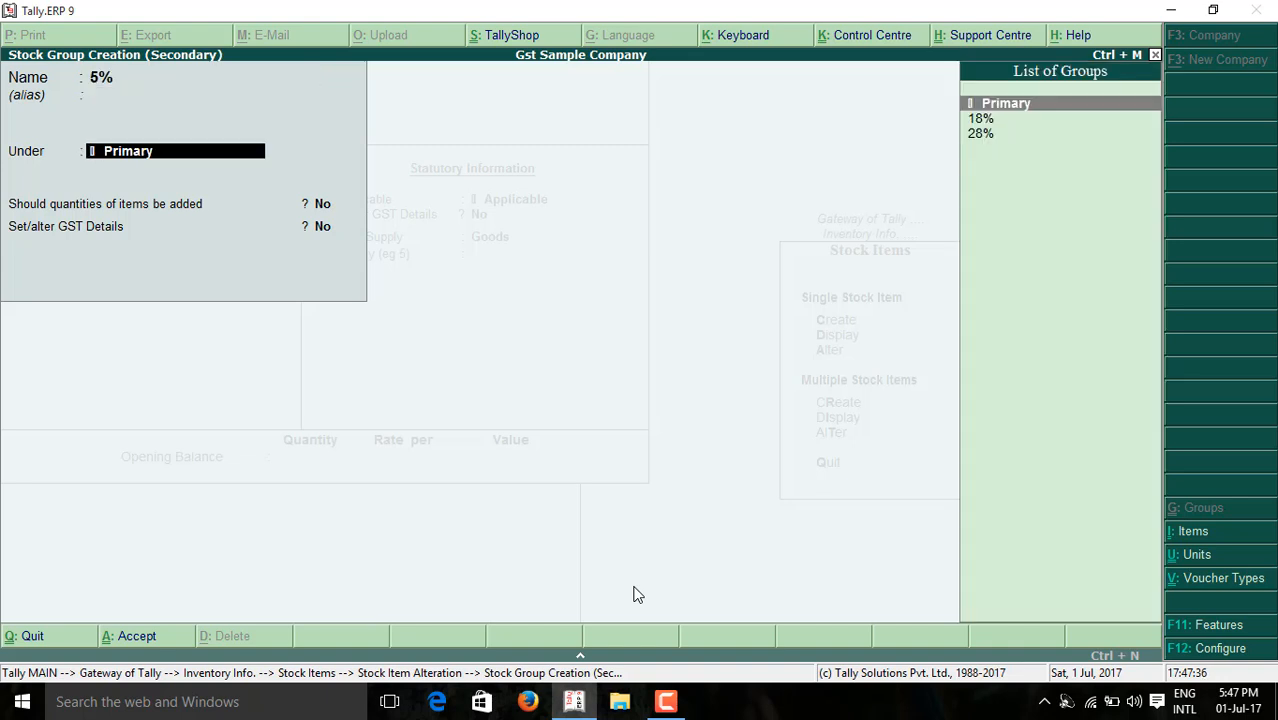
{"action": "key", "text": "Return"}
{"action": "key", "text": "Return"}
{"action": "key", "text": "Return"}
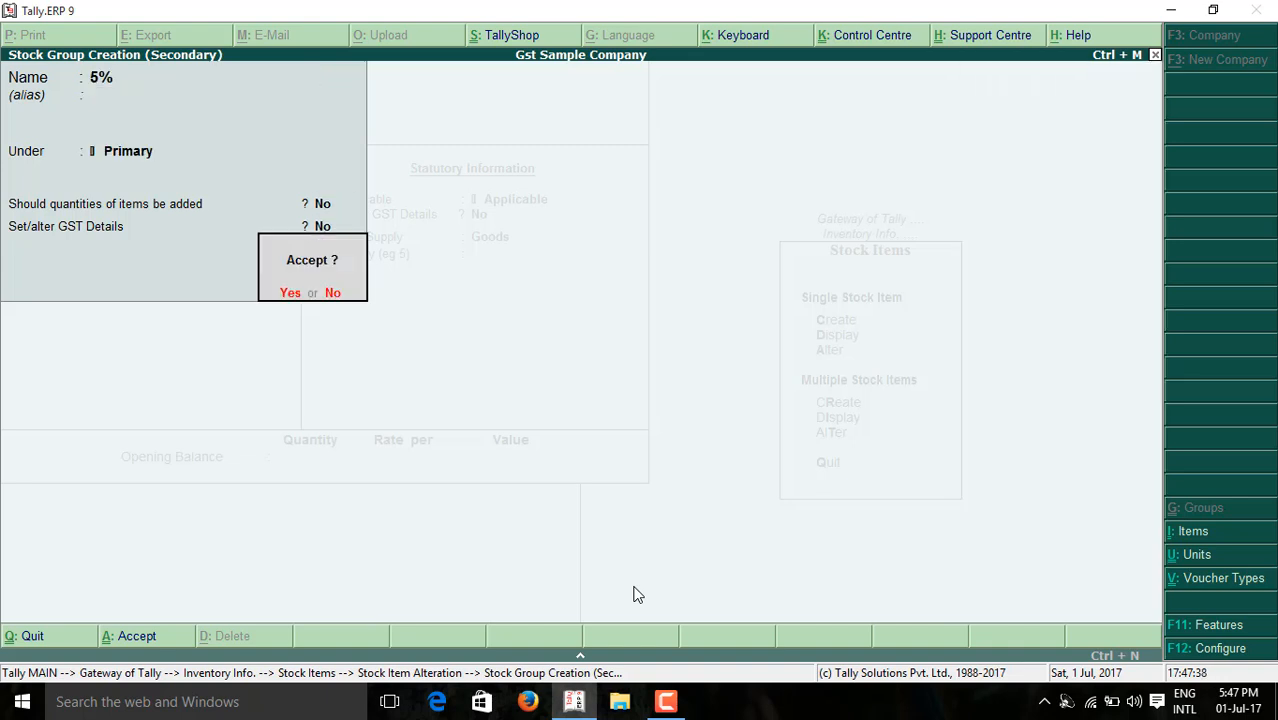
{"action": "key", "text": "Return"}
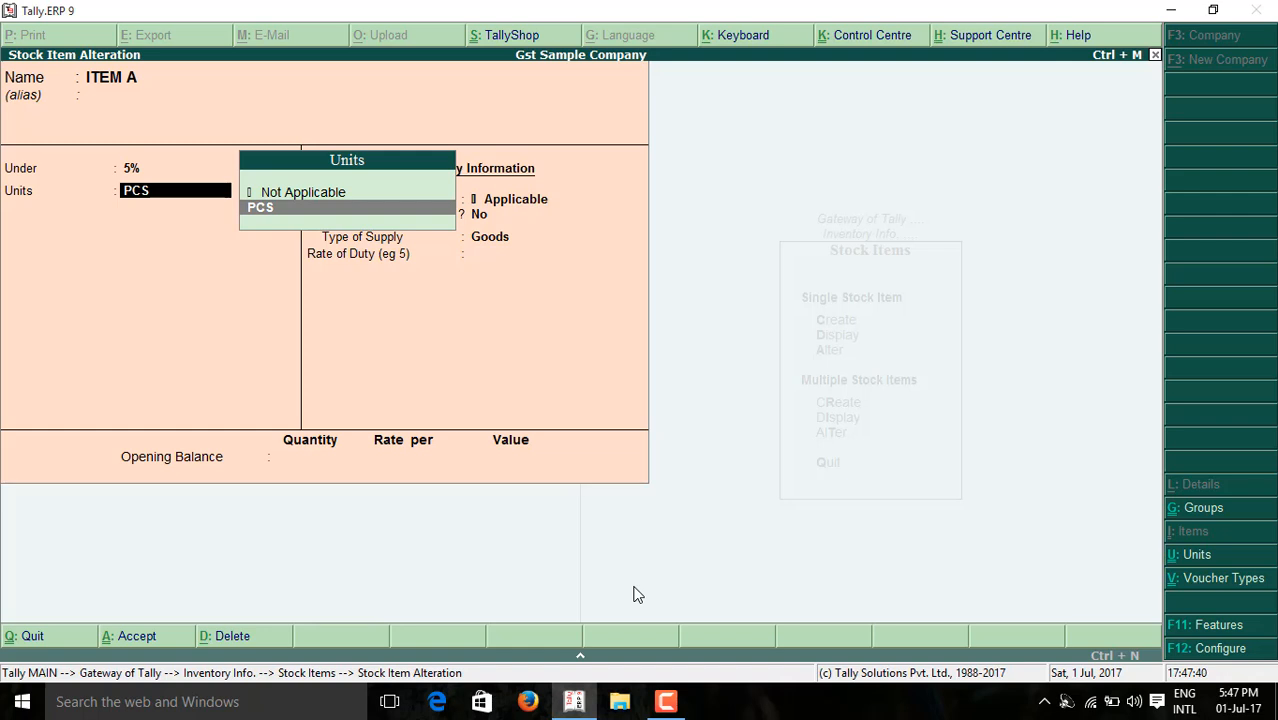
Step: Put ITEM A back under the 18% stock group, keeping PCS as its unit and GST as Applicable
{"action": "key", "text": "BackSpace"}
{"action": "key", "text": "Up"}
{"action": "key", "text": "Up"}
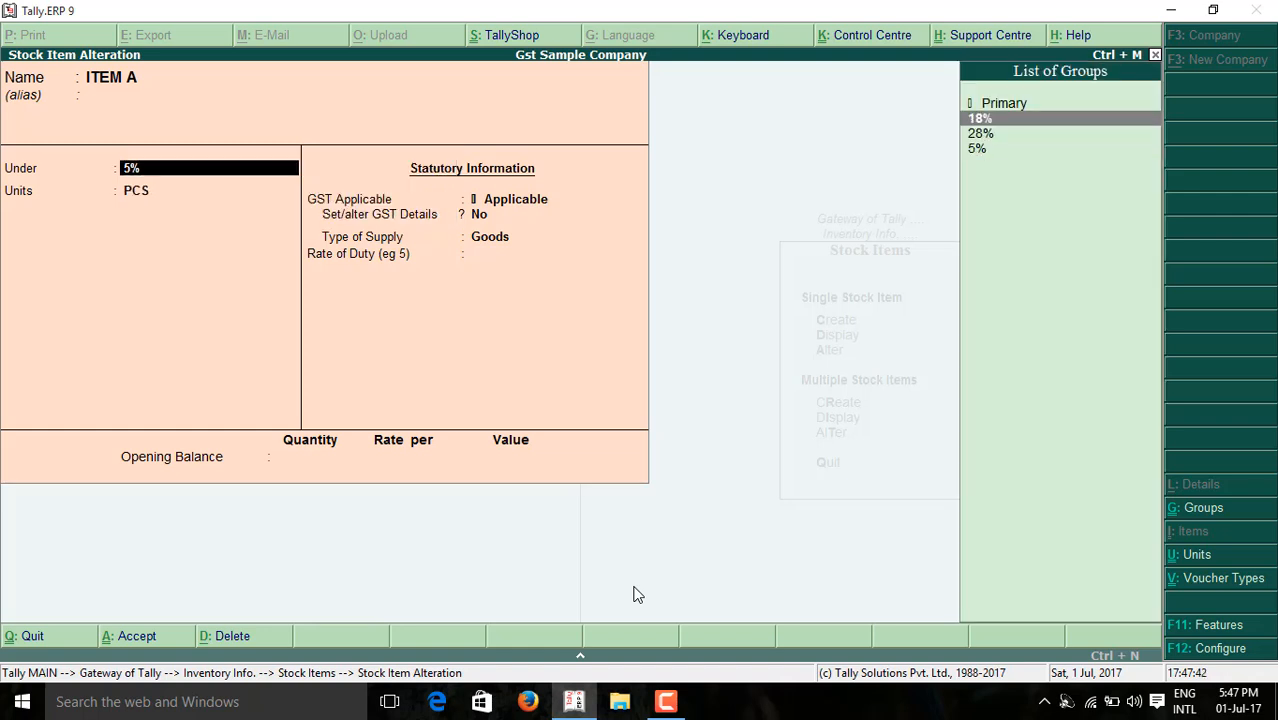
{"action": "key", "text": "Return"}
{"action": "key", "text": "Return"}
{"action": "key", "text": "Return"}
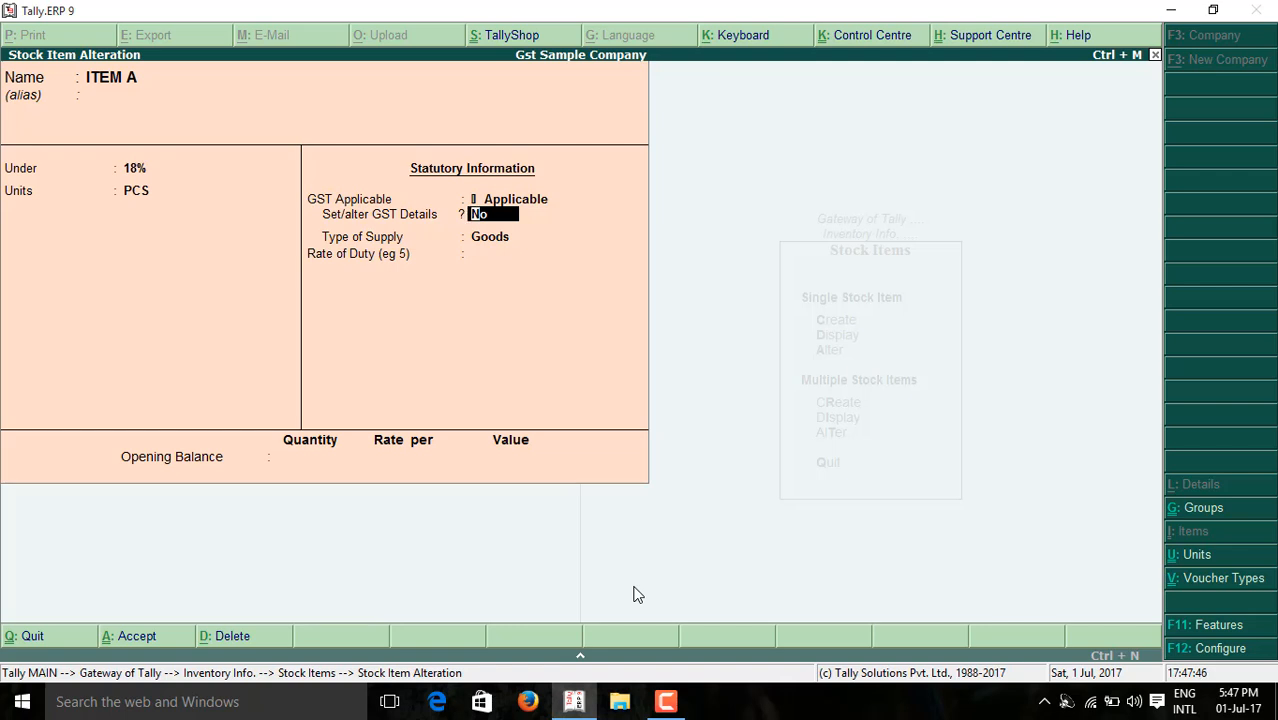
Step: Set ITEM A's Set/alter GST Details option to Yes, review its calculation type, integrated tax and cess rates, and accept the item
{"action": "key", "text": "y"}
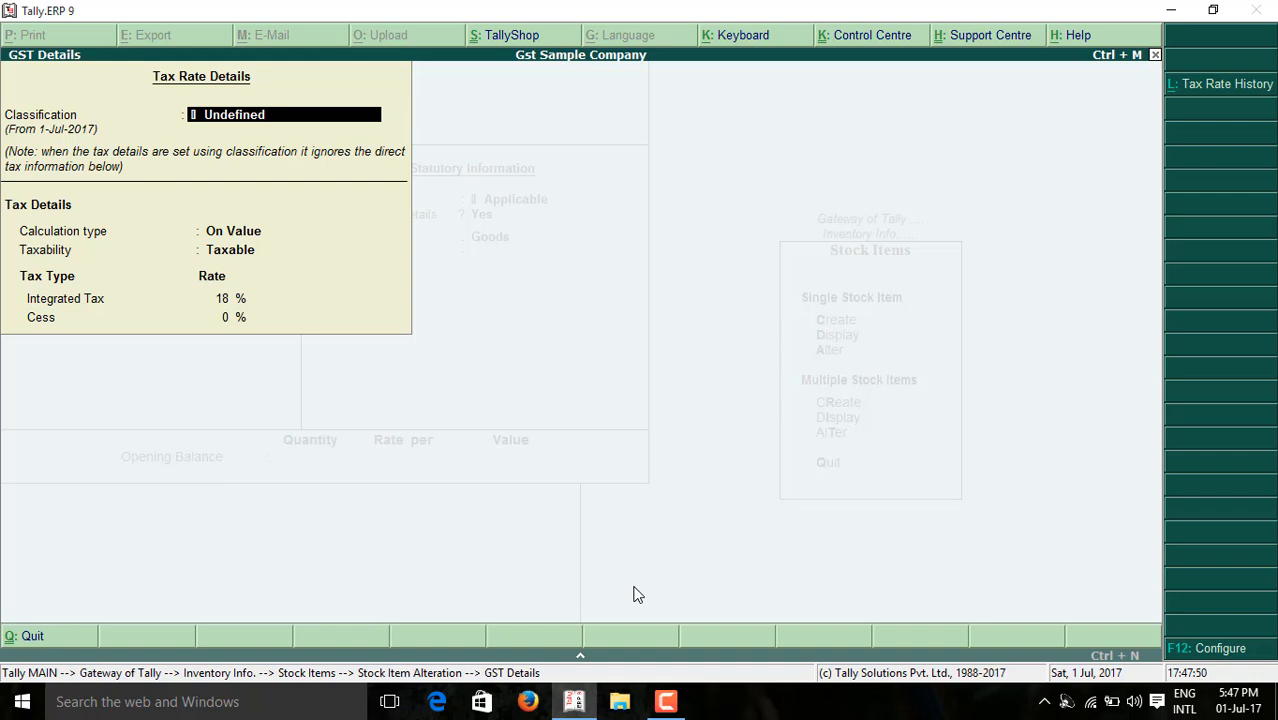
{"action": "key", "text": "Return"}
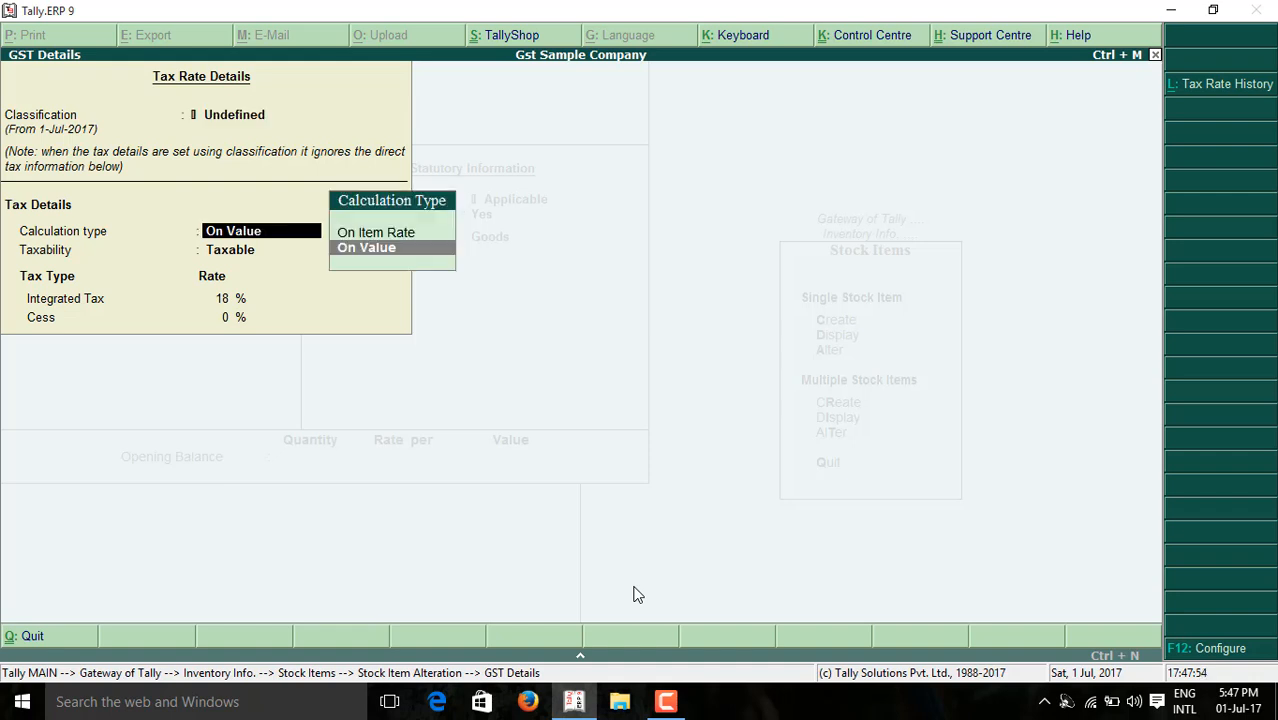
{"action": "key", "text": "Return"}
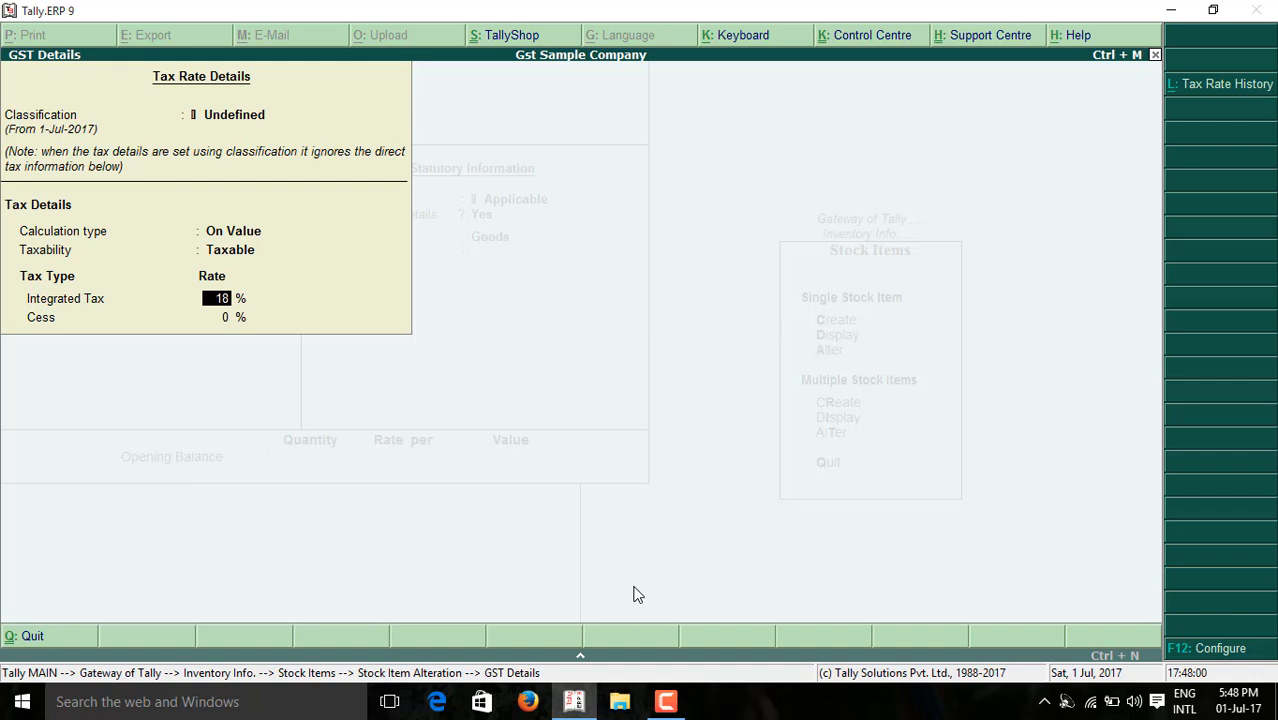
{"action": "key", "text": "Return"}
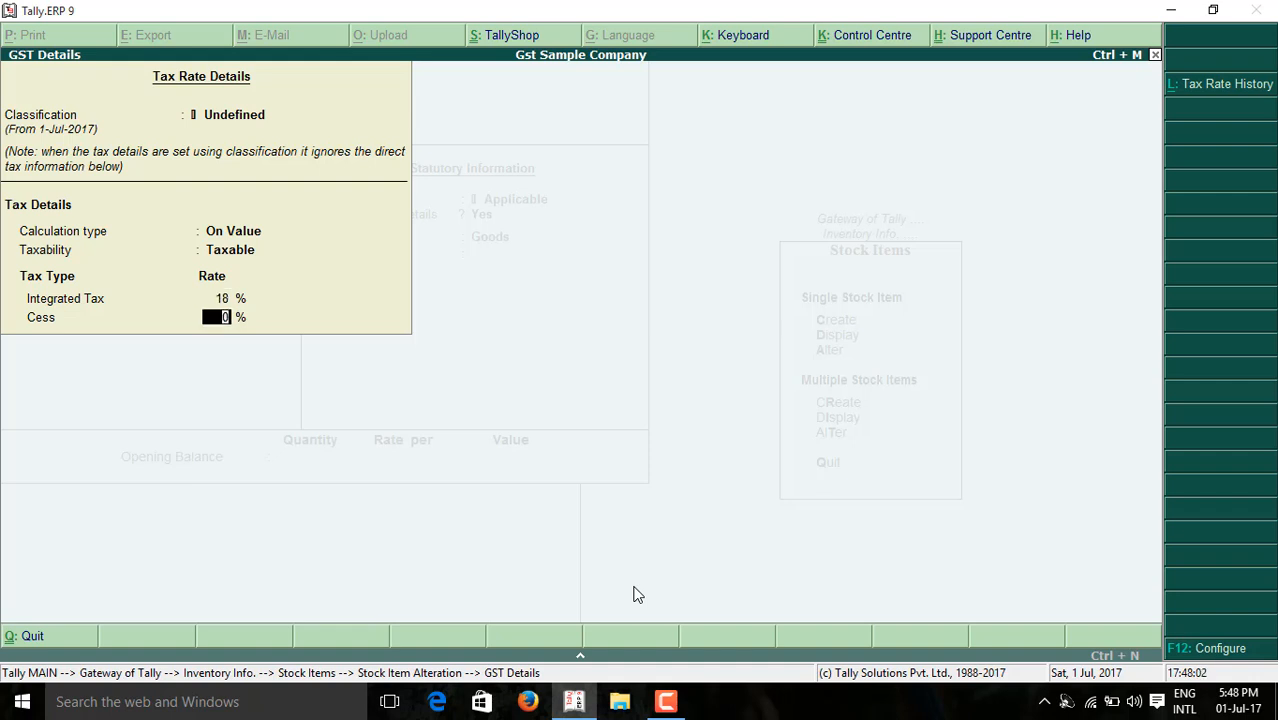
{"action": "key", "text": "Return"}
{"action": "key", "text": "Return"}
{"action": "key", "text": "Return"}
{"action": "key", "text": "Return"}
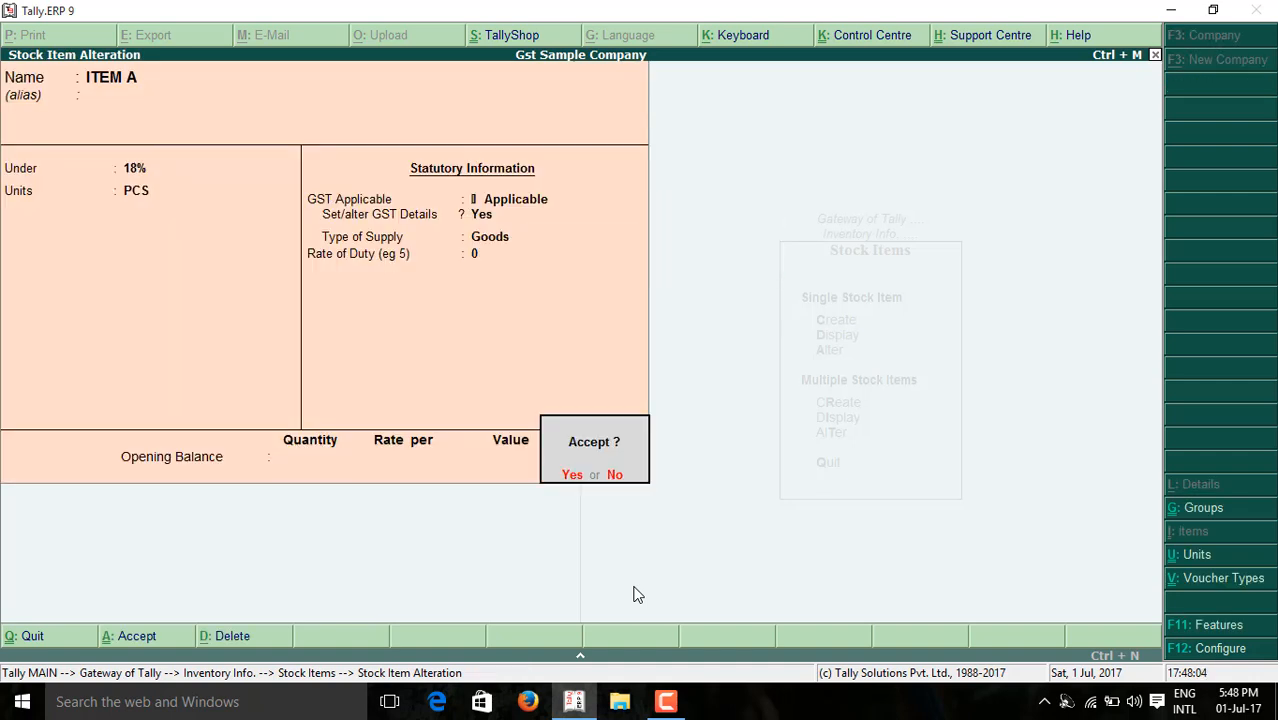
{"action": "key", "text": "Return"}
Step: Open ITEM B for alteration and set its Set/alter GST Details option to Yes, keeping its group and unit
{"action": "key", "text": "Down"}
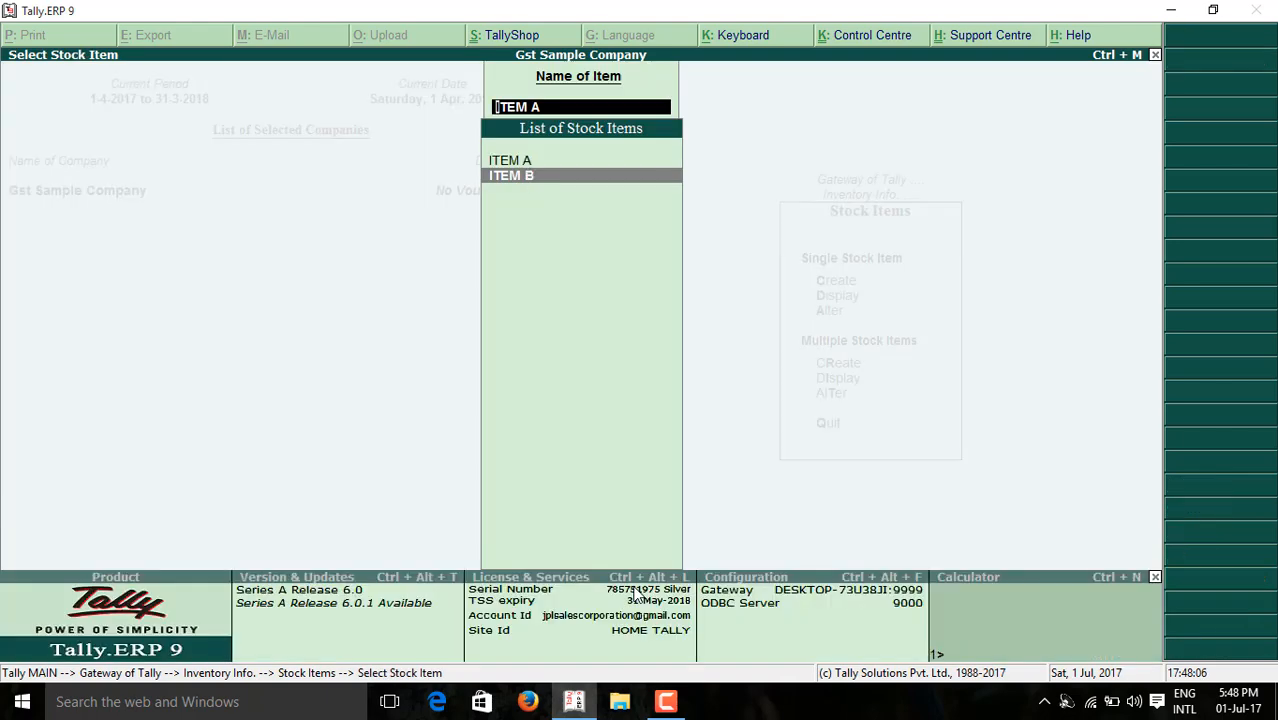
{"action": "key", "text": "Return"}
{"action": "key", "text": "Return"}
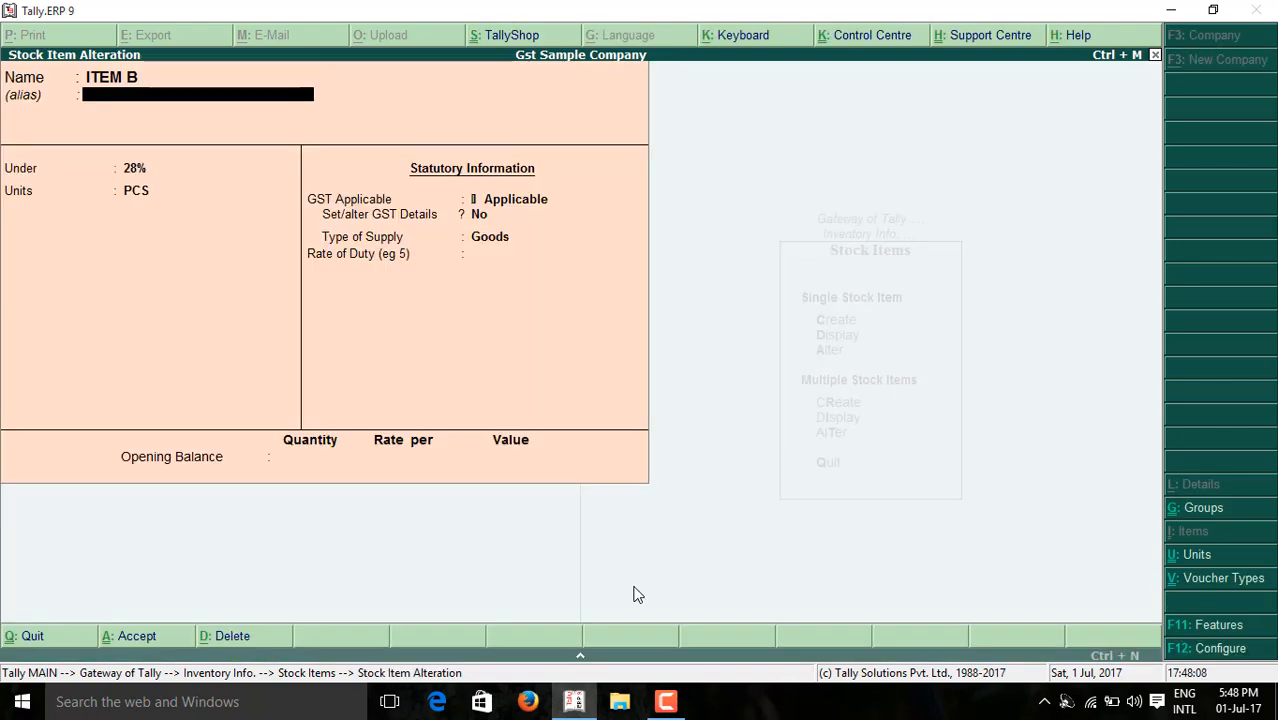
{"action": "key", "text": "Return"}
{"action": "key", "text": "Return"}
{"action": "key", "text": "Return"}
{"action": "key", "text": "Return"}
{"action": "key", "text": "y"}
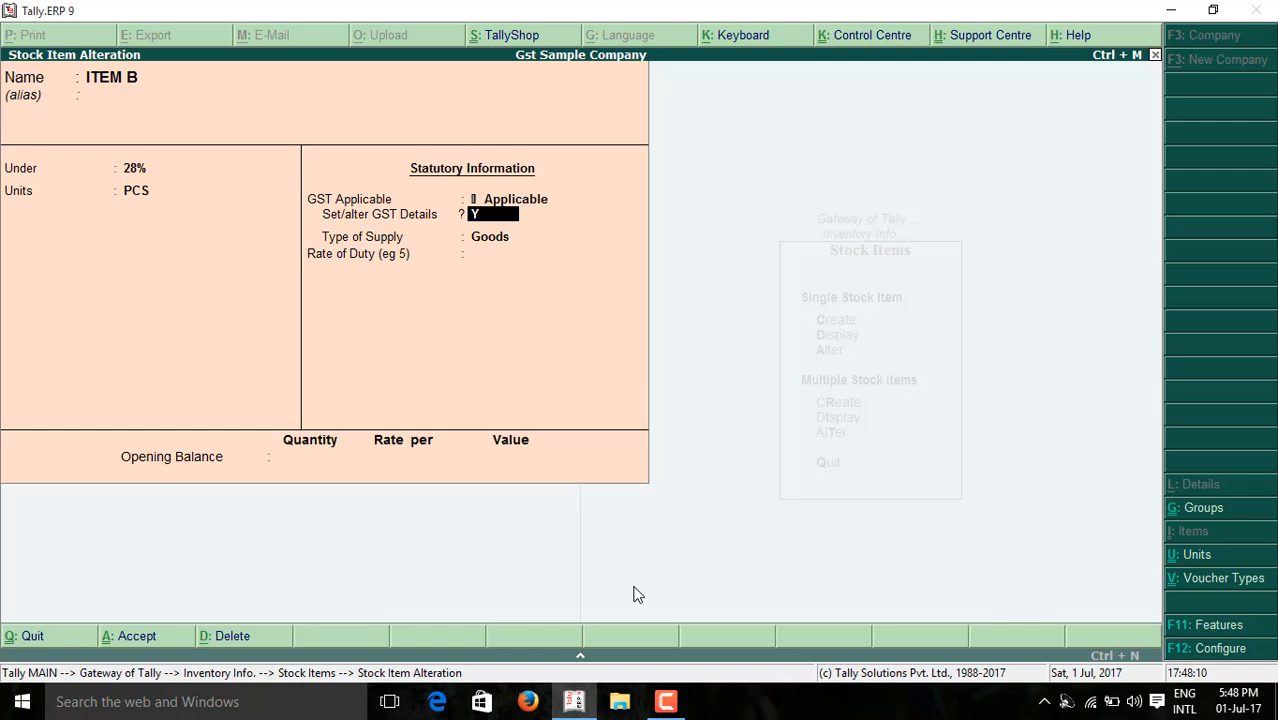
Step: Review ITEM B's tax rate details, keep Goods as the type of supply, and accept the item
{"action": "key", "text": "Return"}
{"action": "key", "text": "Return"}
{"action": "key", "text": "Return"}
{"action": "key", "text": "Return"}
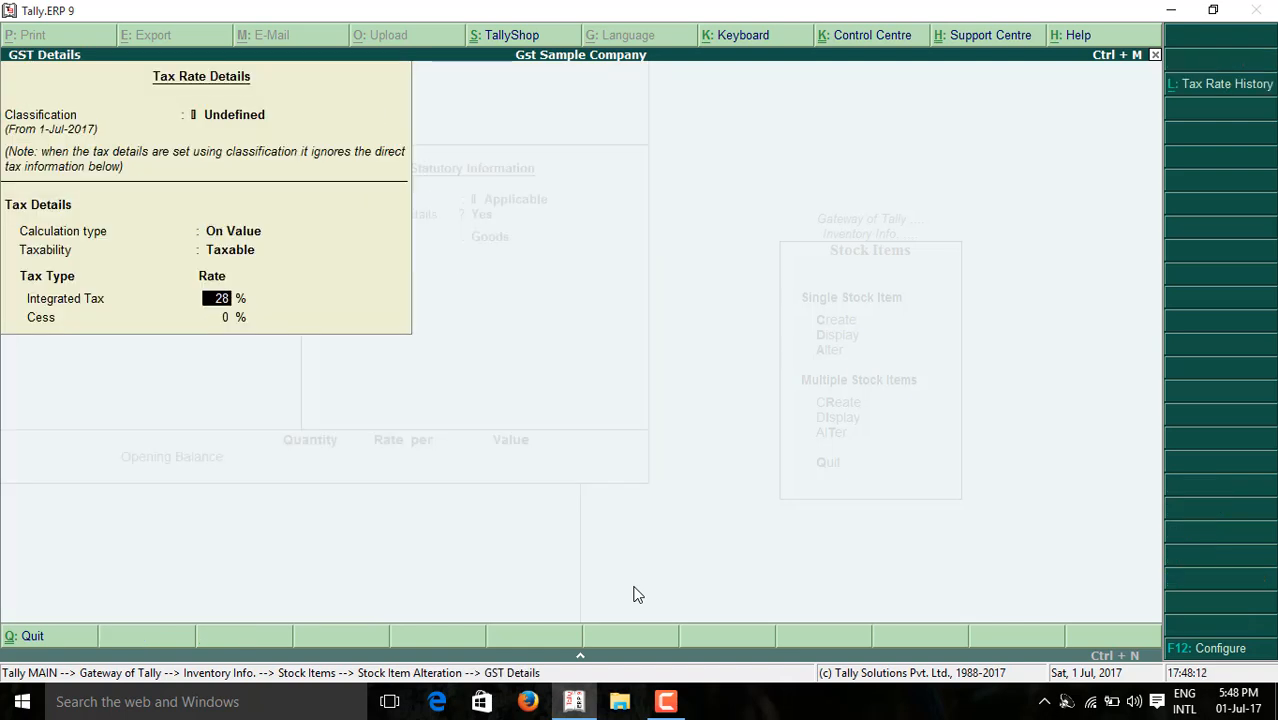
{"action": "key", "text": "Return"}
{"action": "key", "text": "Return"}
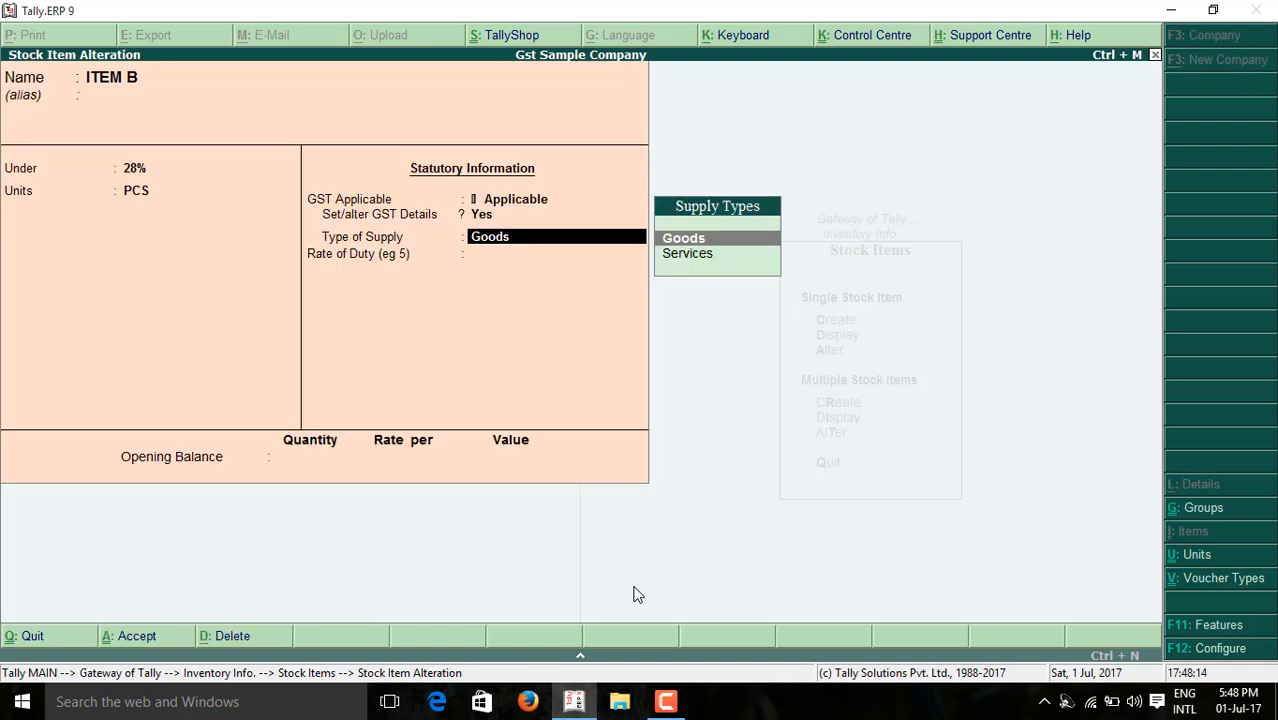
{"action": "key", "text": "Return"}
{"action": "key", "text": "Return"}
{"action": "key", "text": "Return"}
{"action": "key", "text": "Return"}
{"action": "key", "text": "Return"}
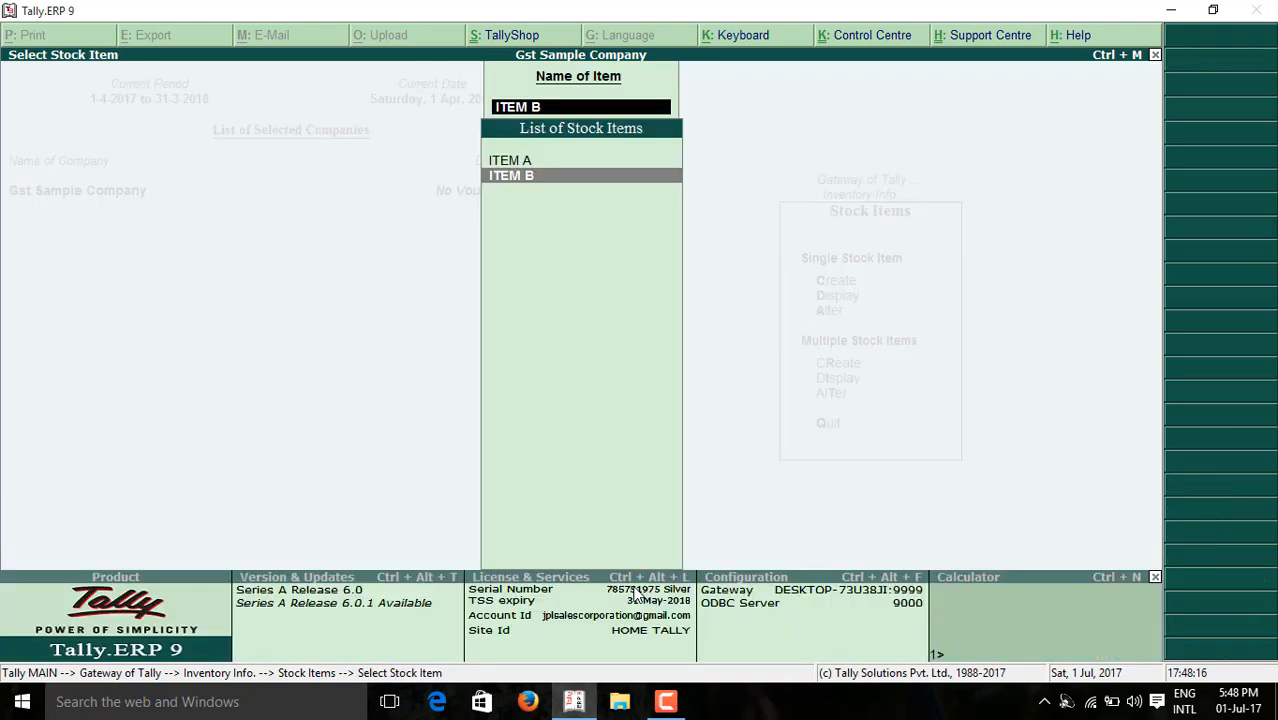
Step: Leave the stock item and inventory options and open a sales voucher in Accounting Vouchers
{"action": "key", "text": "Escape"}
{"action": "key", "text": "Escape"}
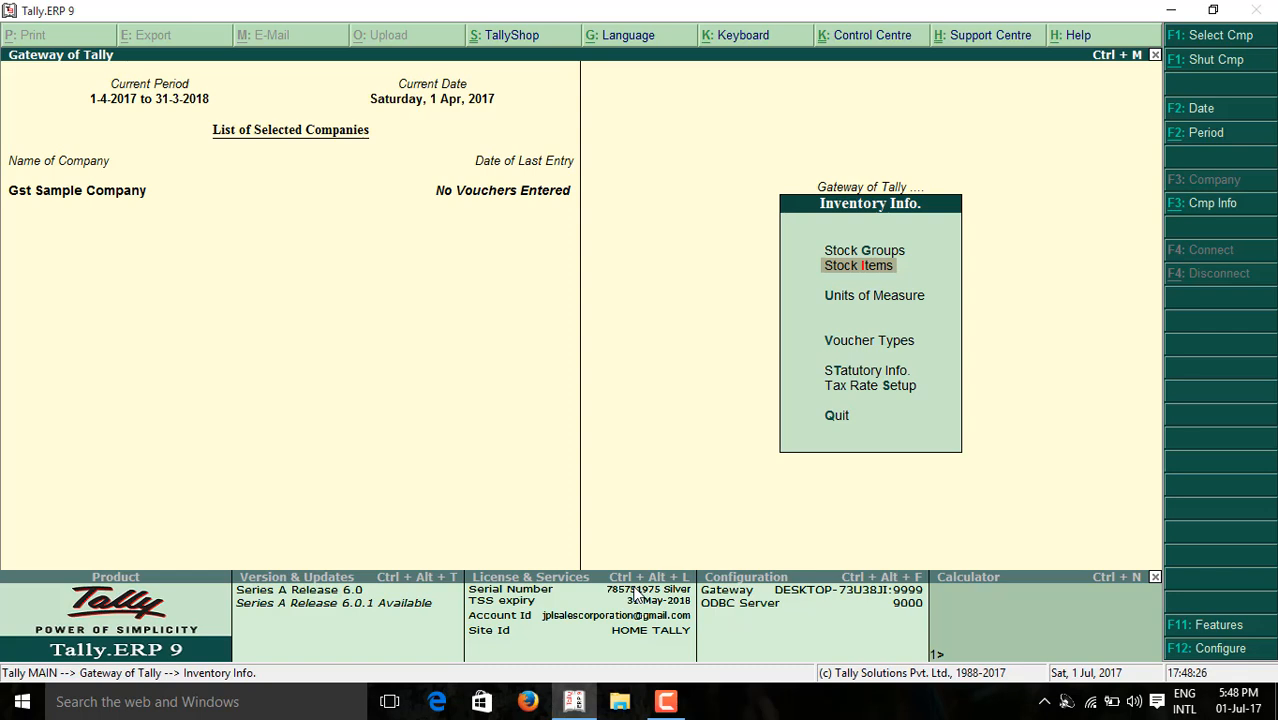
{"action": "key", "text": "Escape"}
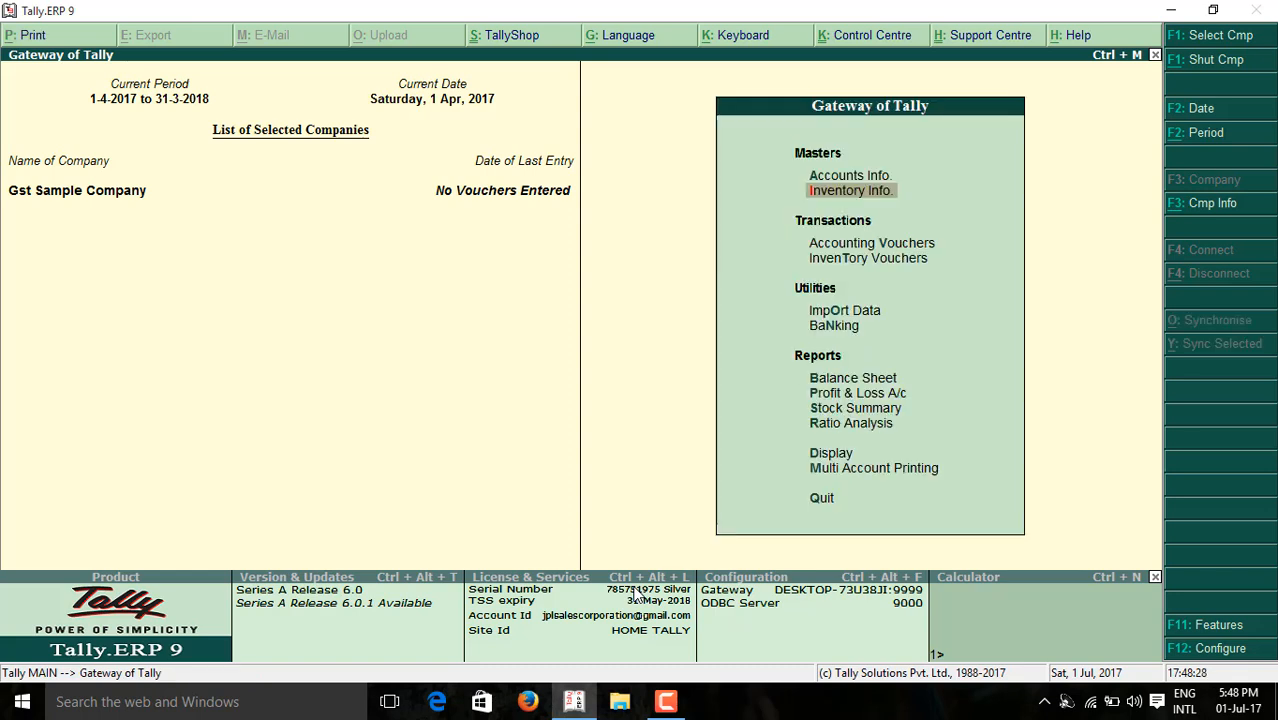
{"action": "key", "text": "Down"}
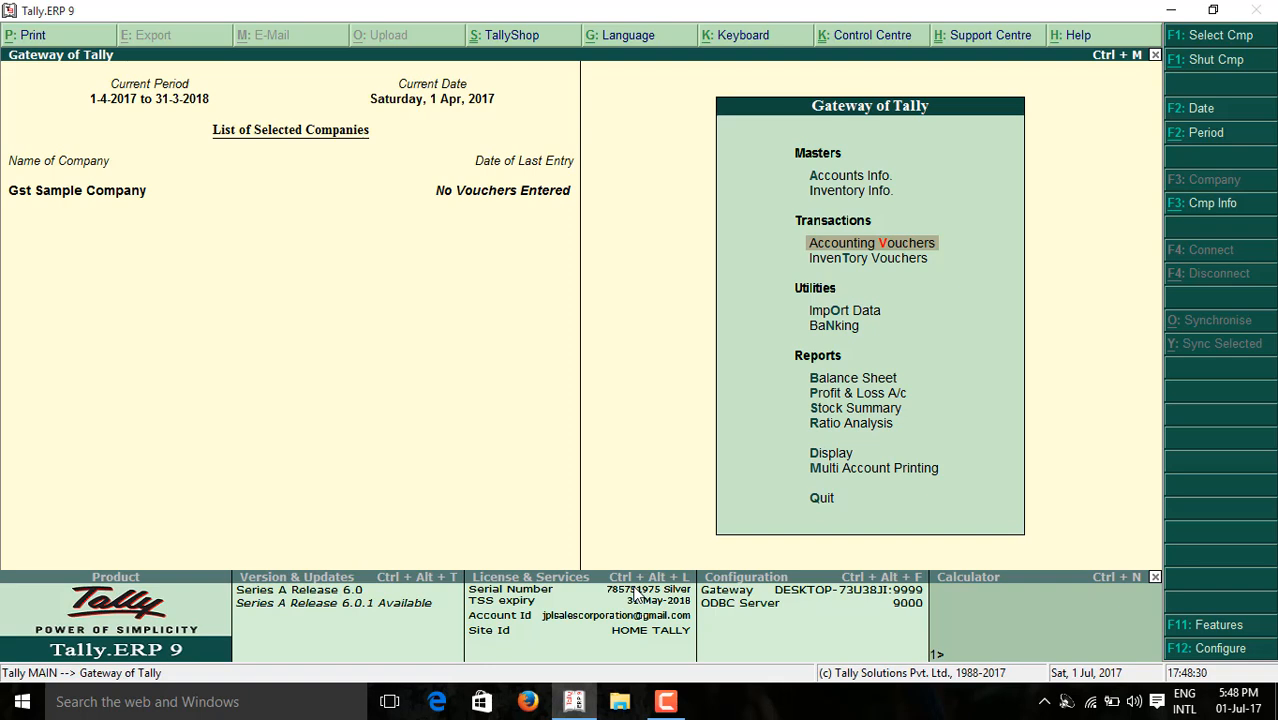
{"action": "key", "text": "Return"}
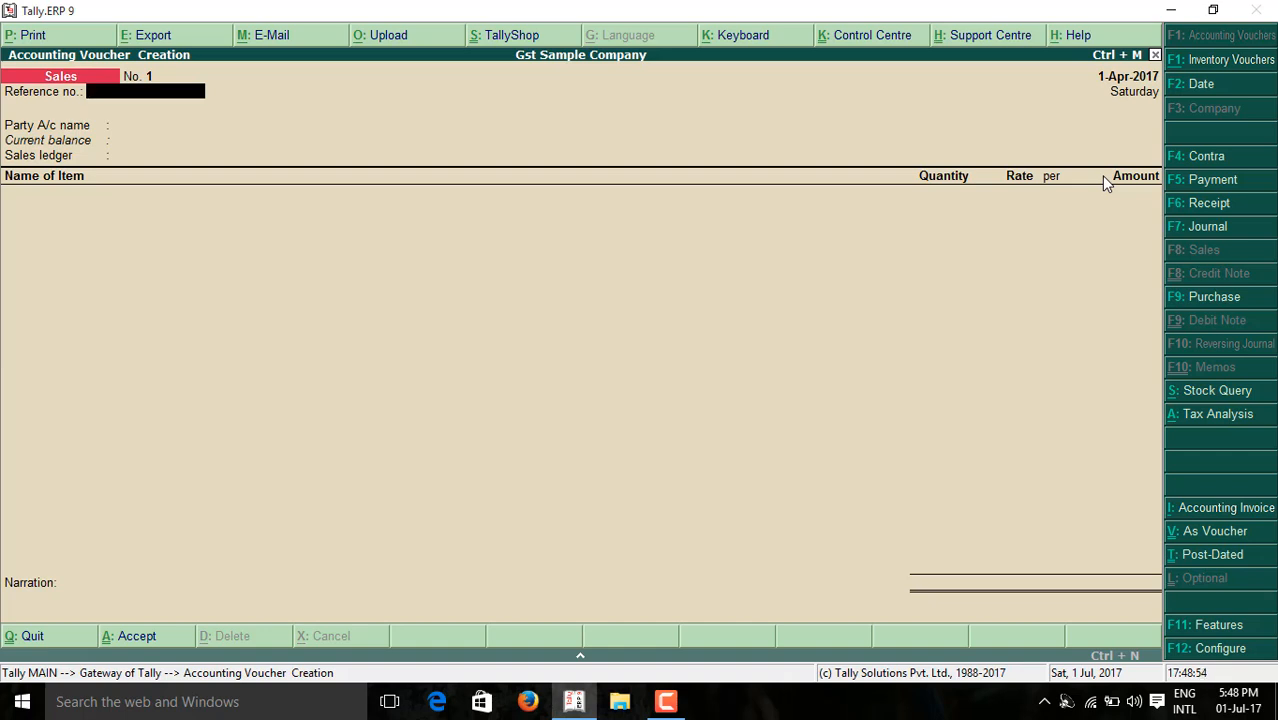
Step: Set the sales voucher's date to 1-7 (1 July 2017)
{"action": "key", "text": "F2"}
{"action": "type", "text": "1-7"}
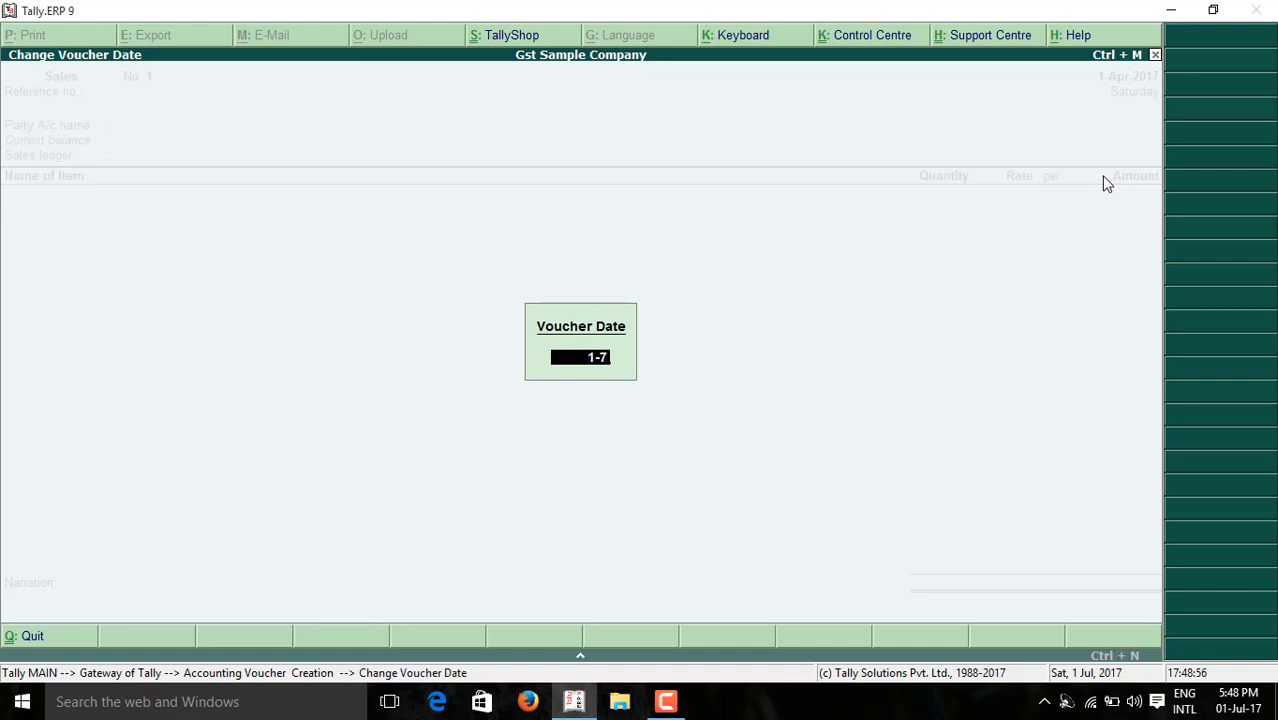
{"action": "key", "text": "Return"}
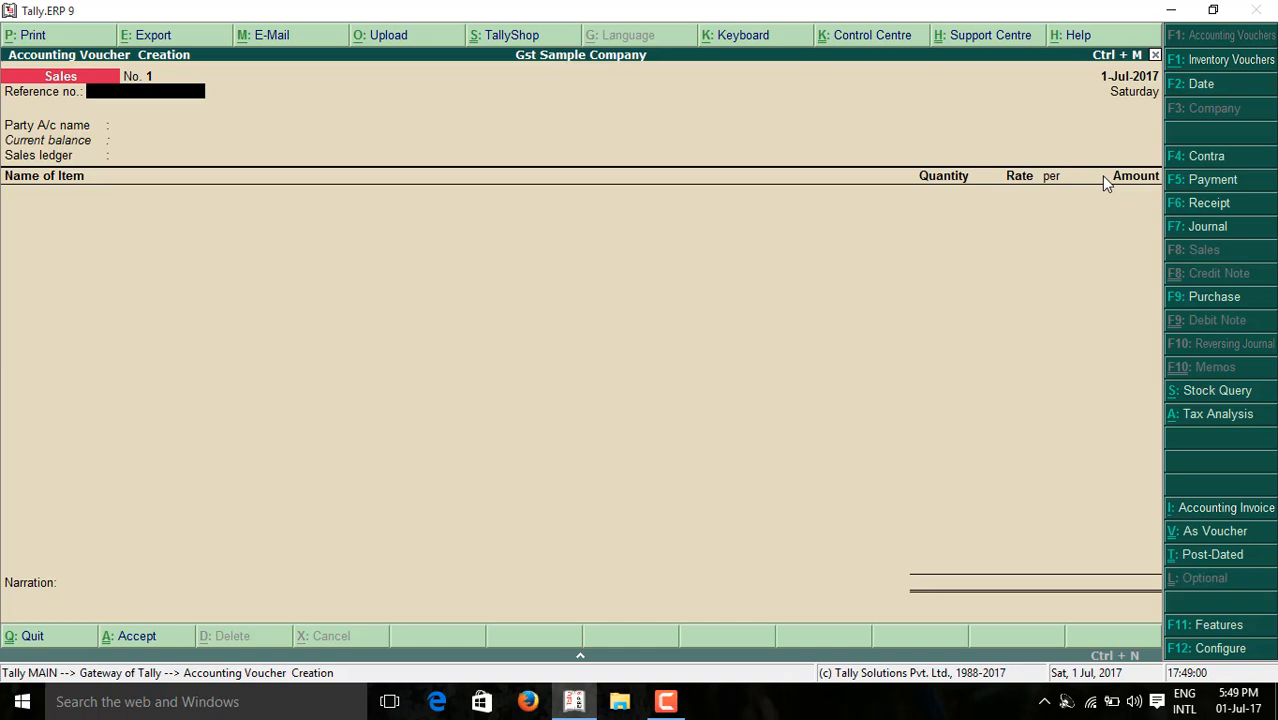
Step: Leave the sales voucher's reference number blank and choose PARTY A as the party account
{"action": "key", "text": "Return"}
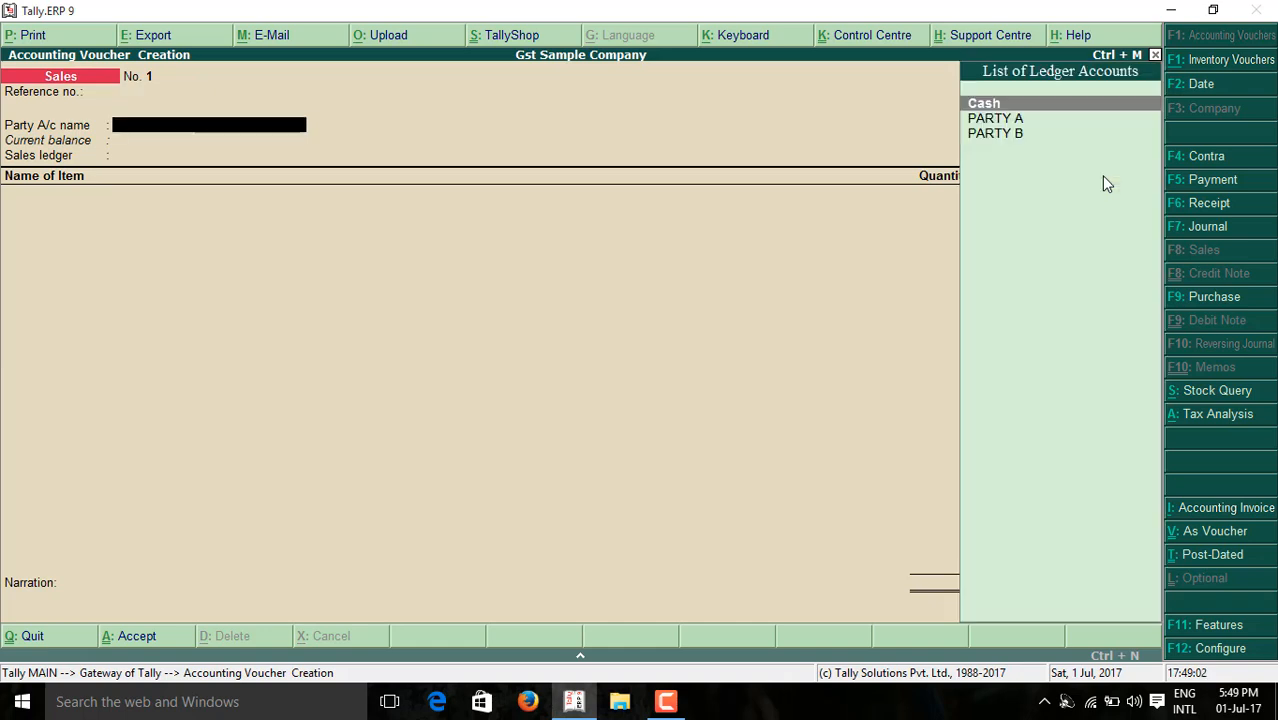
{"action": "key", "text": "Down"}
{"action": "key", "text": "Up"}
{"action": "key", "text": "Down"}
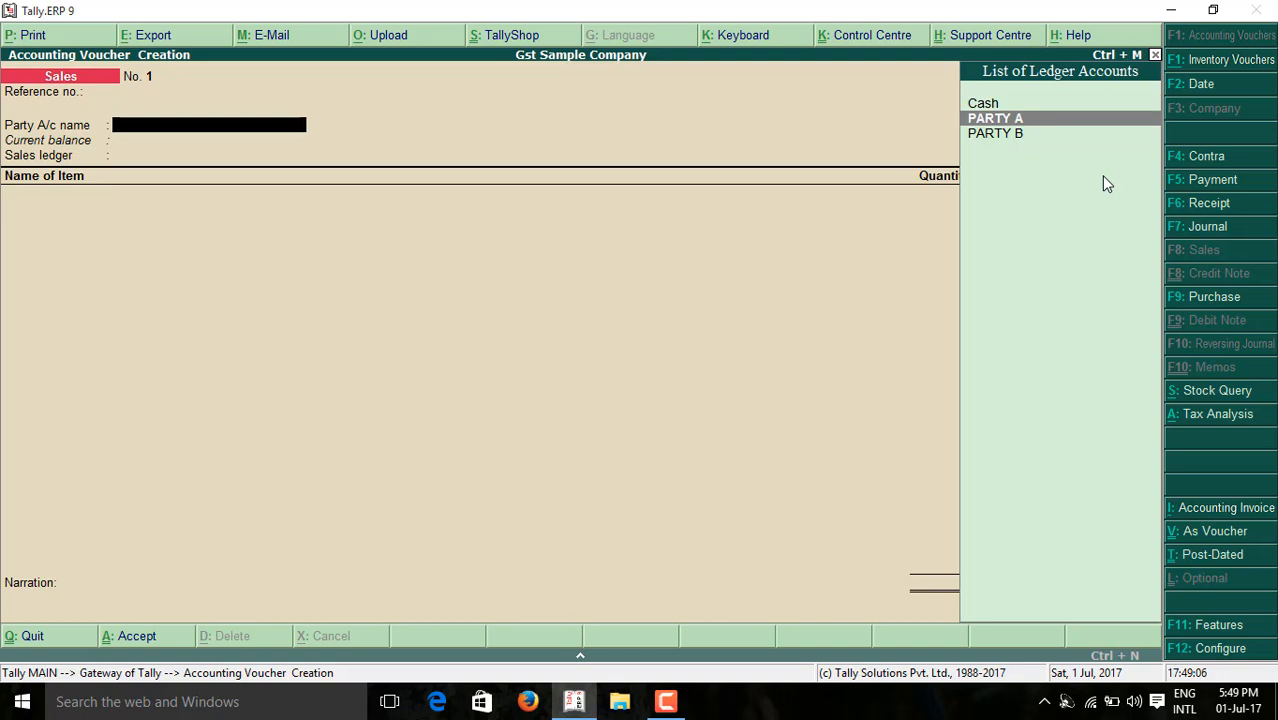
{"action": "key", "text": "Return"}
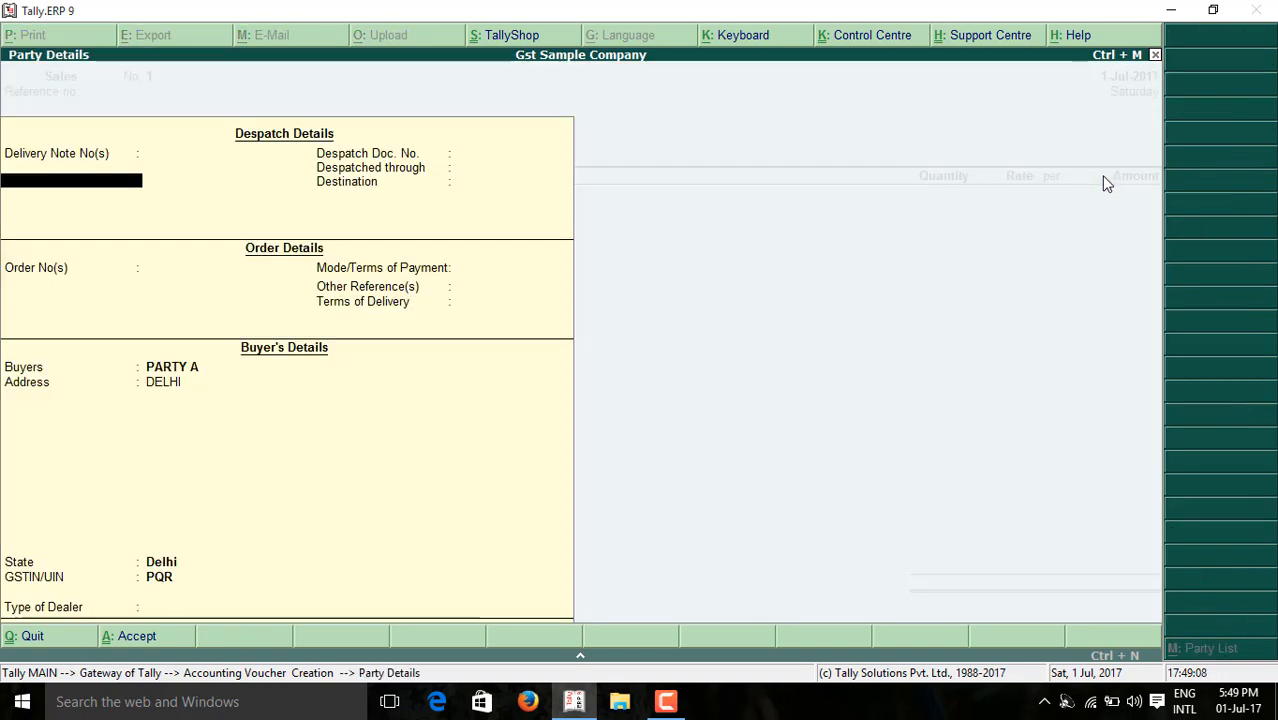
Step: Leave PARTY A's despatch and order details blank, keep Delhi as the state, and choose Not Applicable as the type of dealer
{"action": "key", "text": "Return"}
{"action": "key", "text": "Return"}
{"action": "key", "text": "Return"}
{"action": "key", "text": "Return"}
{"action": "key", "text": "Return"}
{"action": "key", "text": "Return"}
{"action": "key", "text": "Return"}
{"action": "key", "text": "Return"}
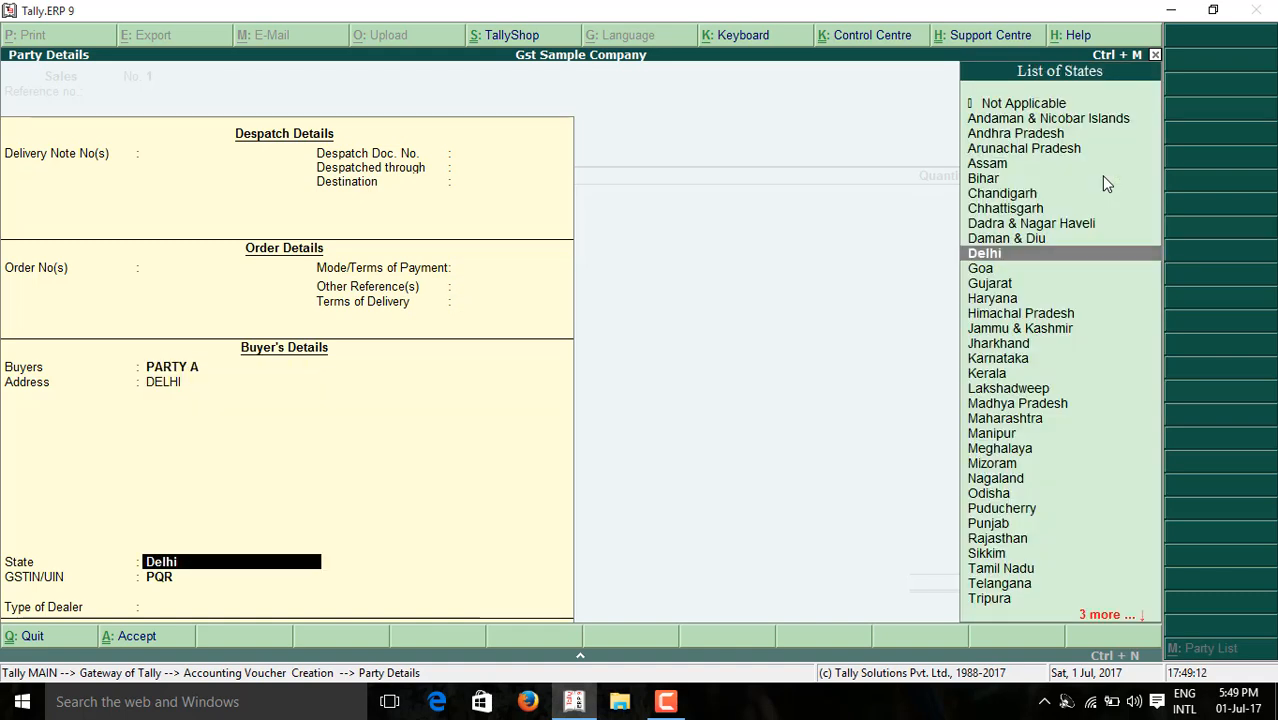
{"action": "key", "text": "Return"}
{"action": "key", "text": "Return"}
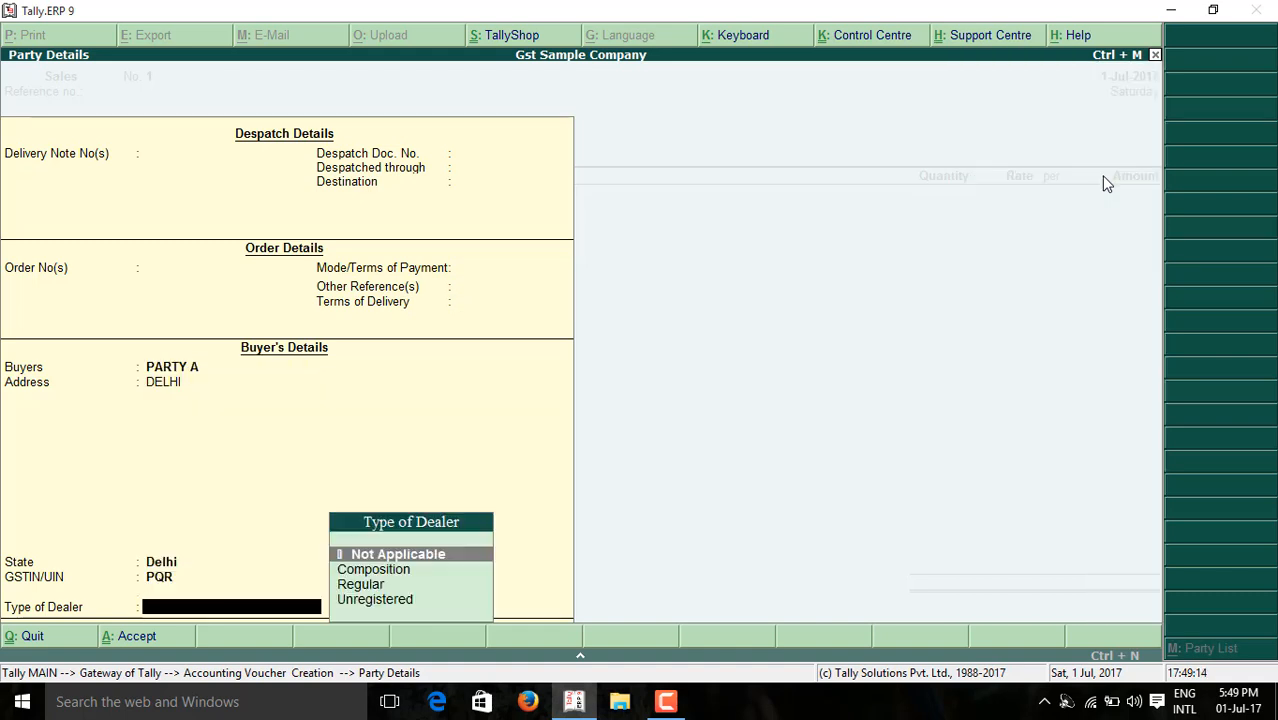
{"action": "key", "text": "Return"}
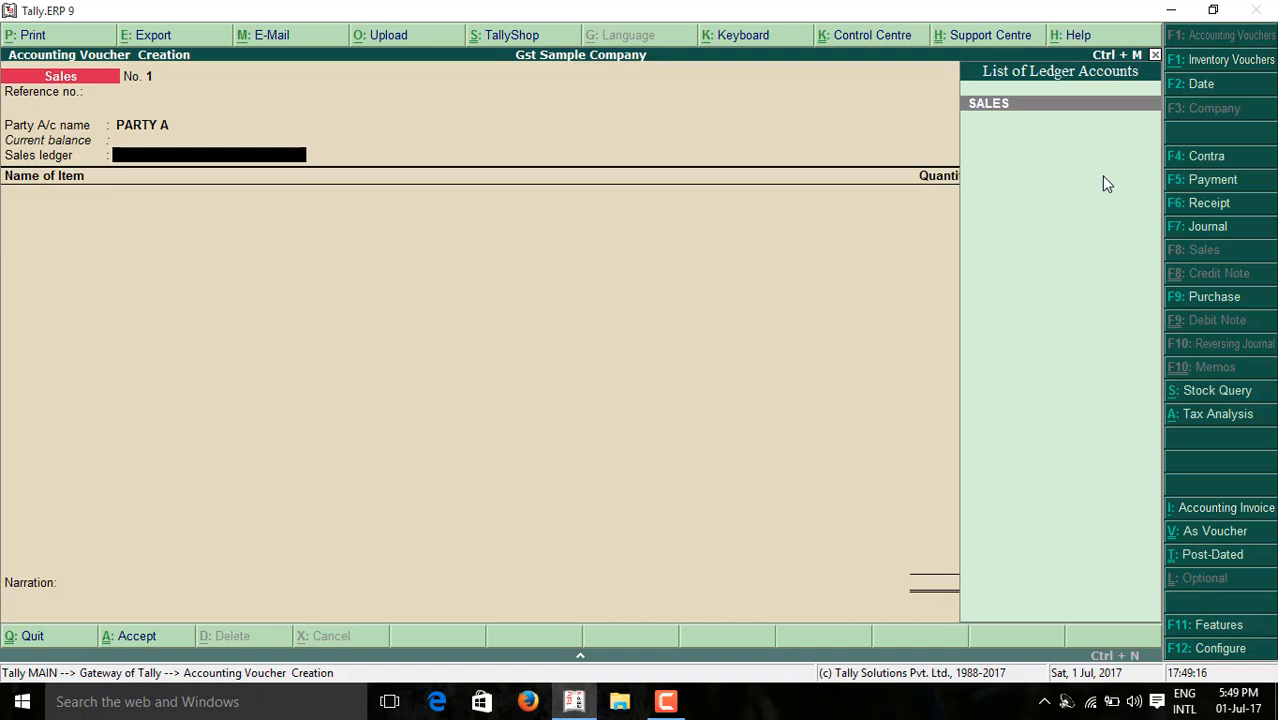
Step: Choose SALES as the sales ledger and add ITEM A with a quantity of 10 PCS at a rate of 100 per PCS
{"action": "key", "text": "Return"}
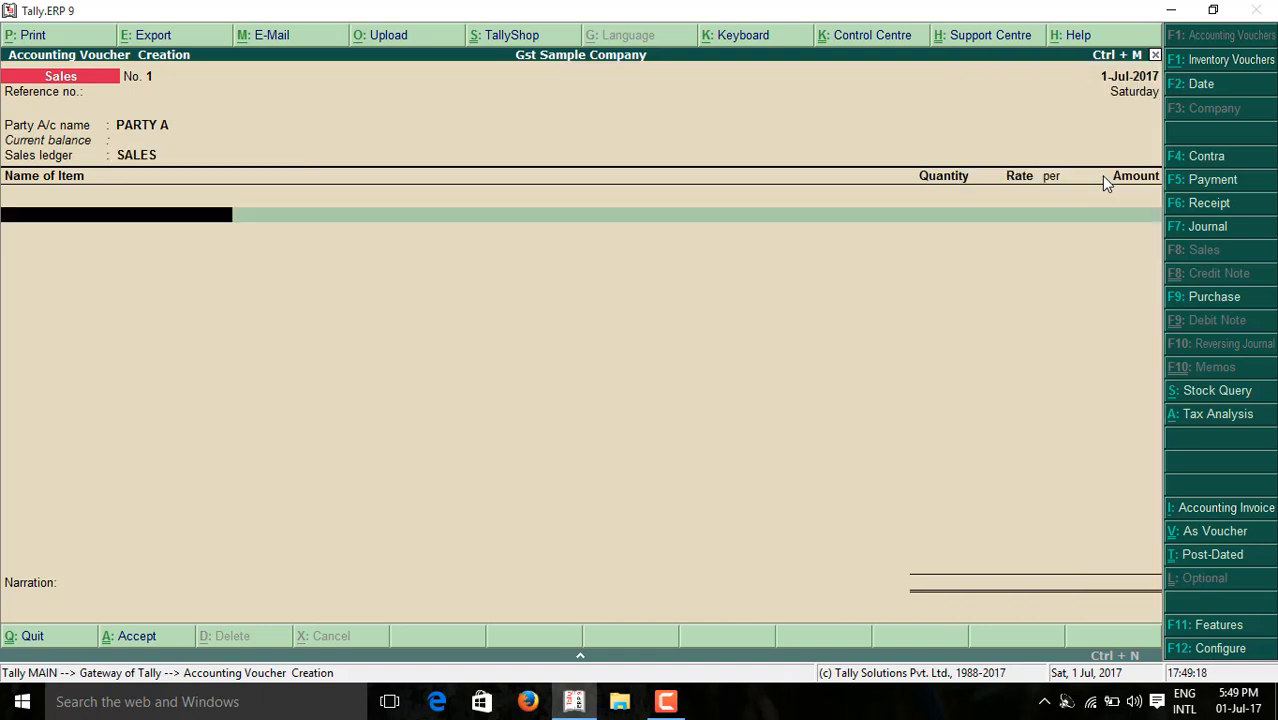
{"action": "type", "text": "IT"}
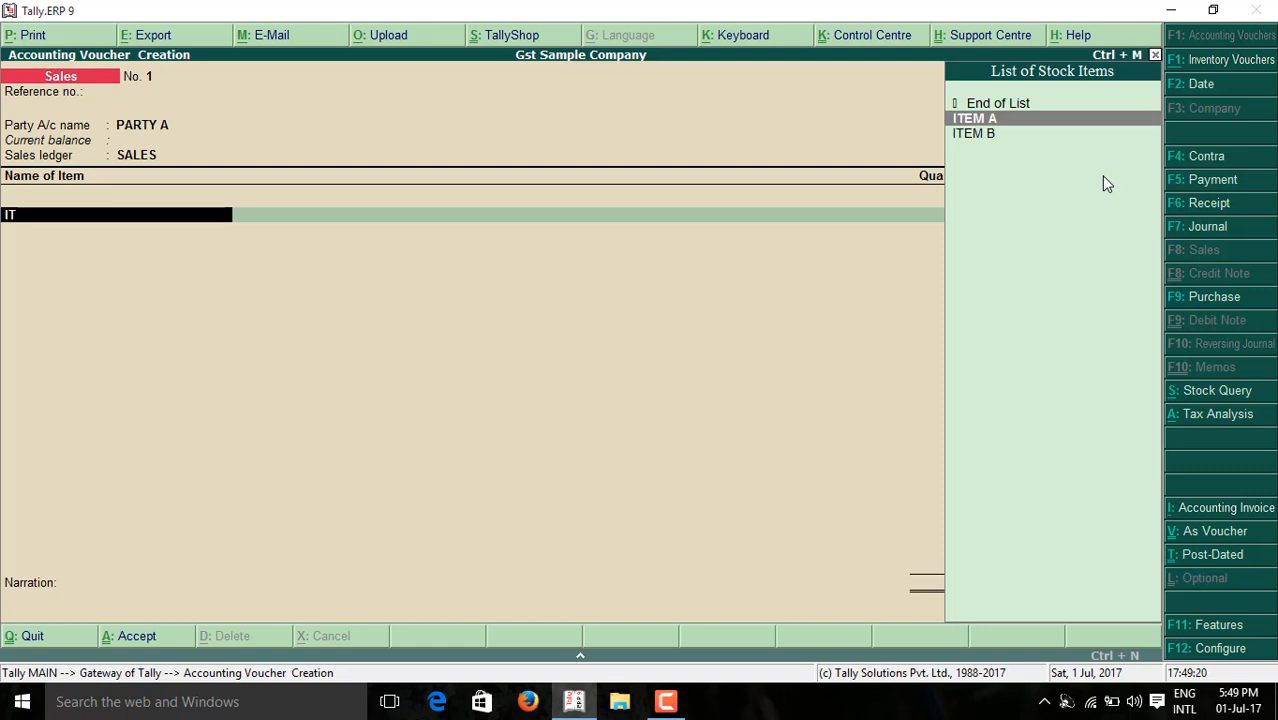
{"action": "key", "text": "Return"}
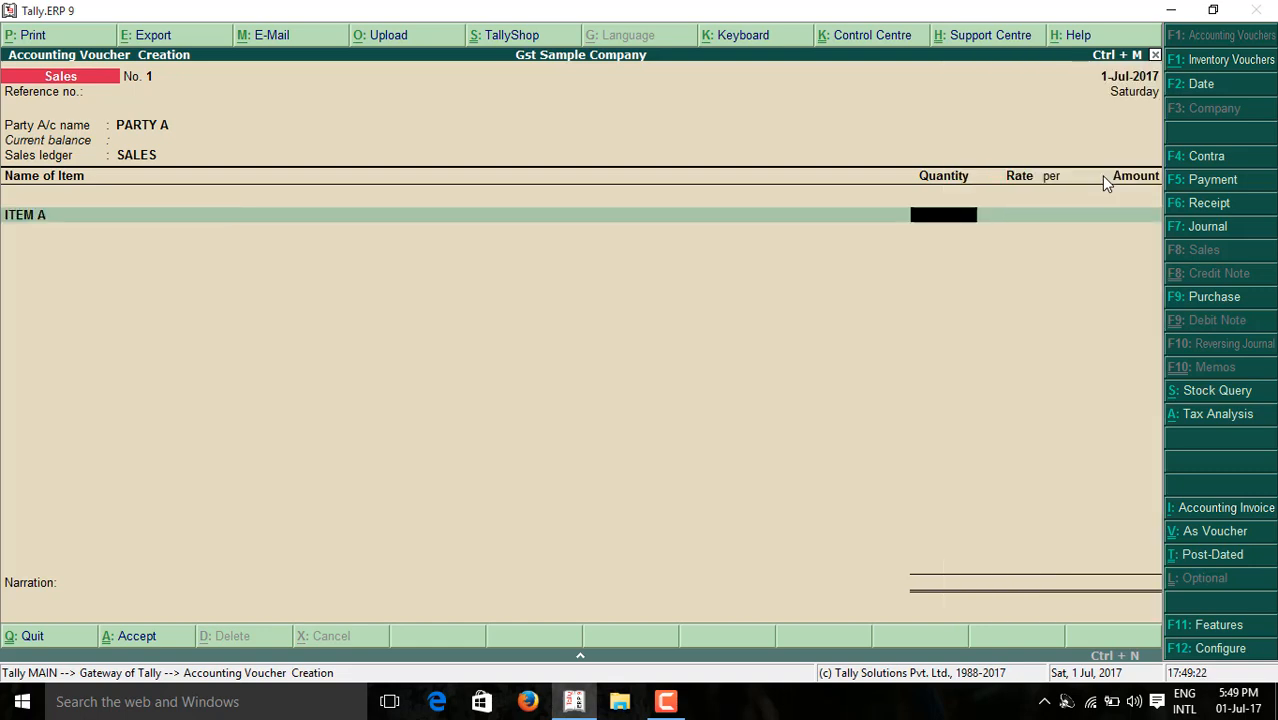
{"action": "type", "text": "10"}
{"action": "key", "text": "Return"}
{"action": "key", "text": "Return"}
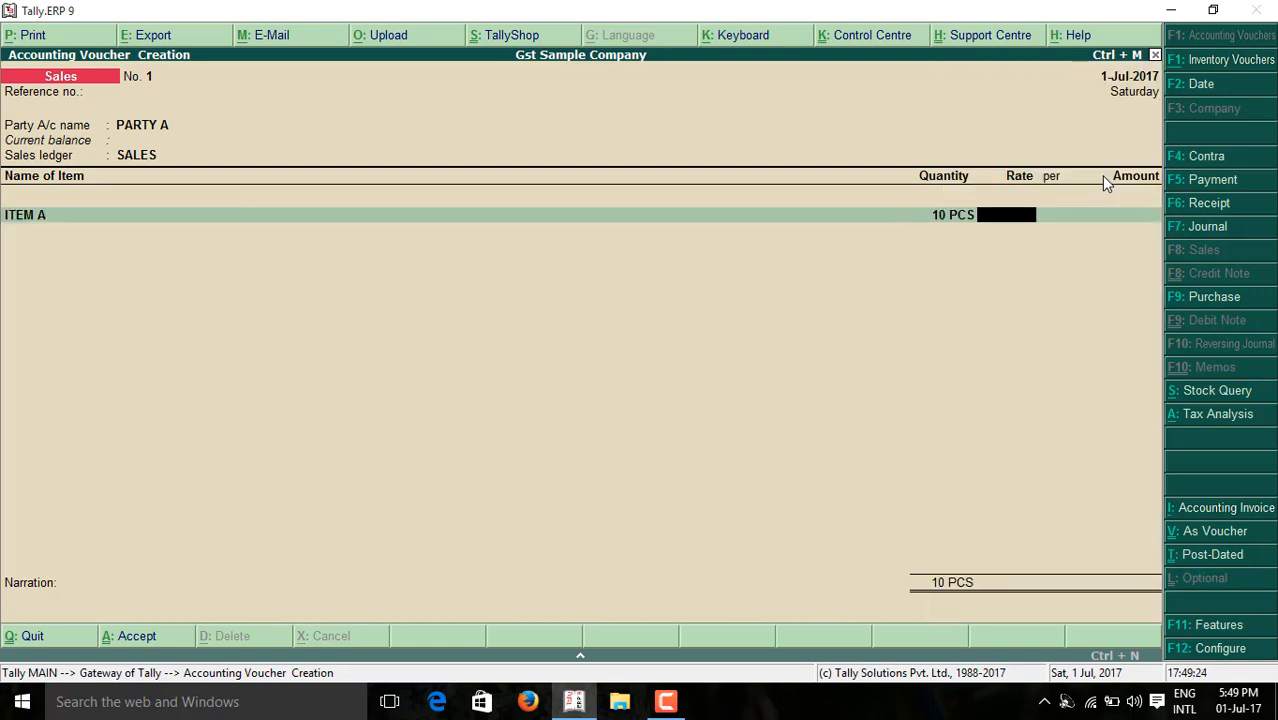
{"action": "type", "text": "100"}
{"action": "key", "text": "Return"}
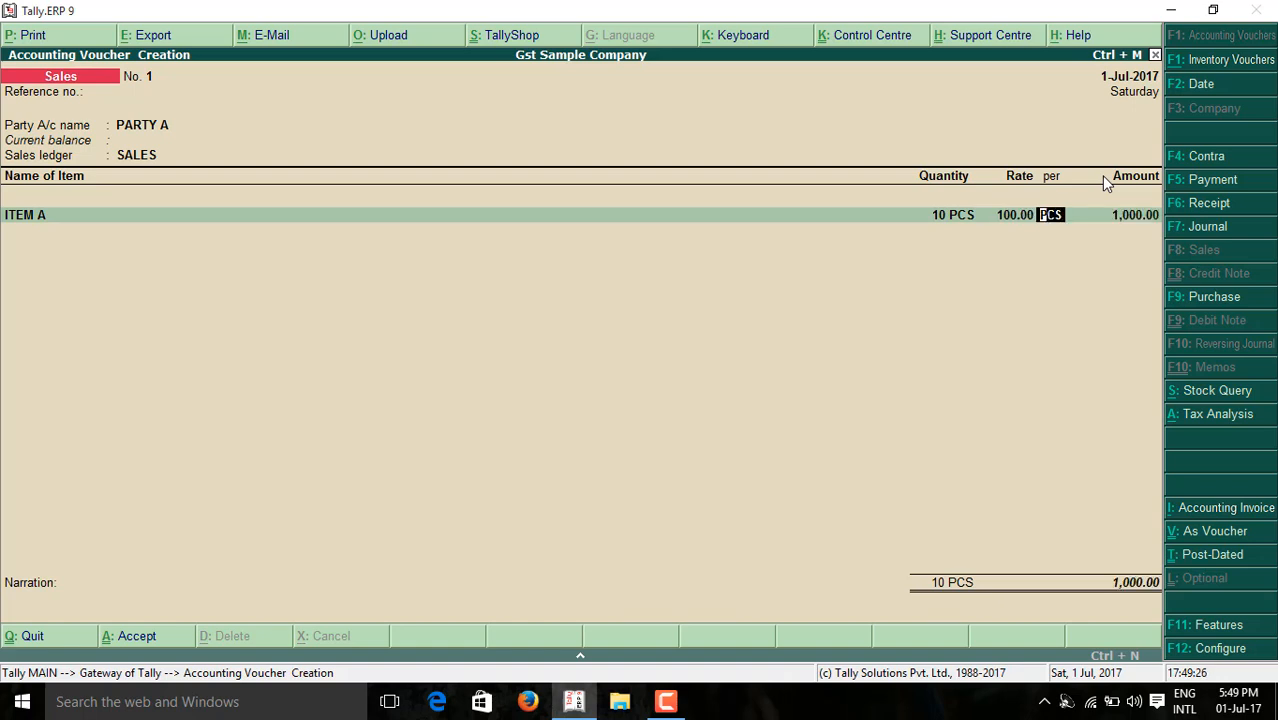
{"action": "key", "text": "Return"}
{"action": "key", "text": "Return"}
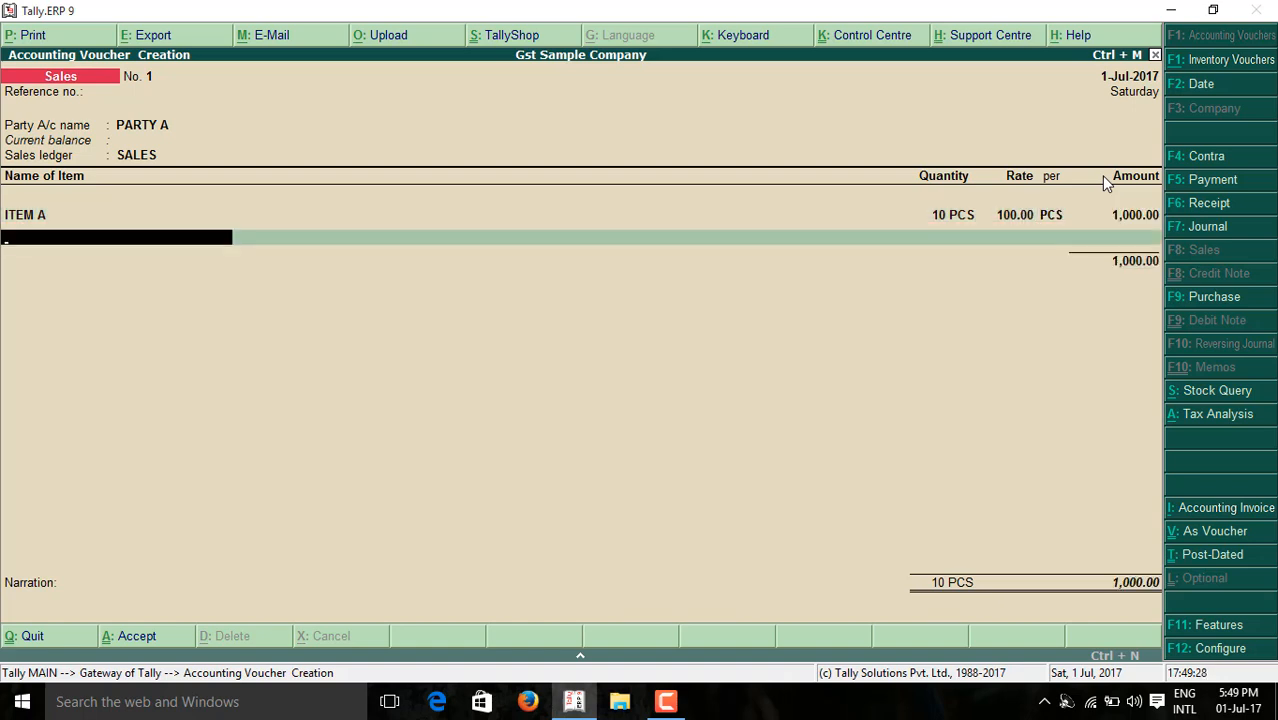
Step: Add ITEM B to the sales voucher with a quantity of 10 PCS at a rate of 100 per PCS
{"action": "type", "text": "ITEM"}
{"action": "key", "text": "Down"}
{"action": "key", "text": "Down"}
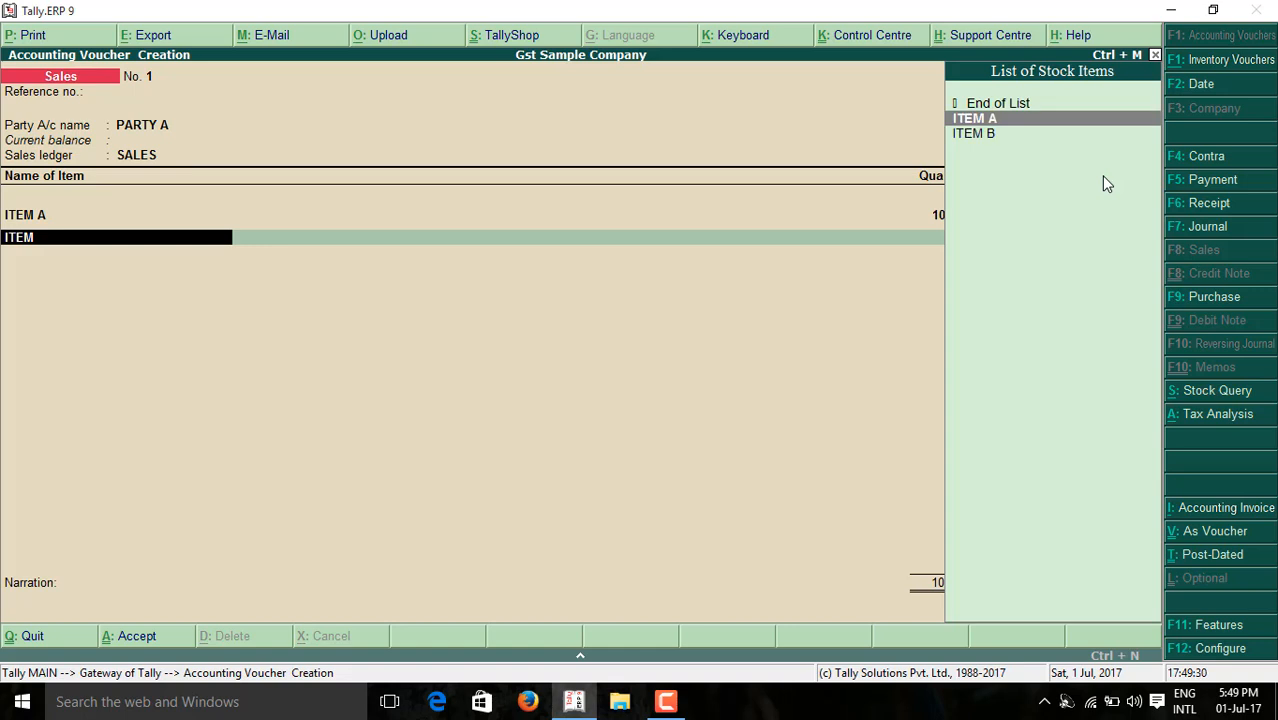
{"action": "key", "text": "Return"}
{"action": "type", "text": "10"}
{"action": "key", "text": "Return"}
{"action": "key", "text": "Return"}
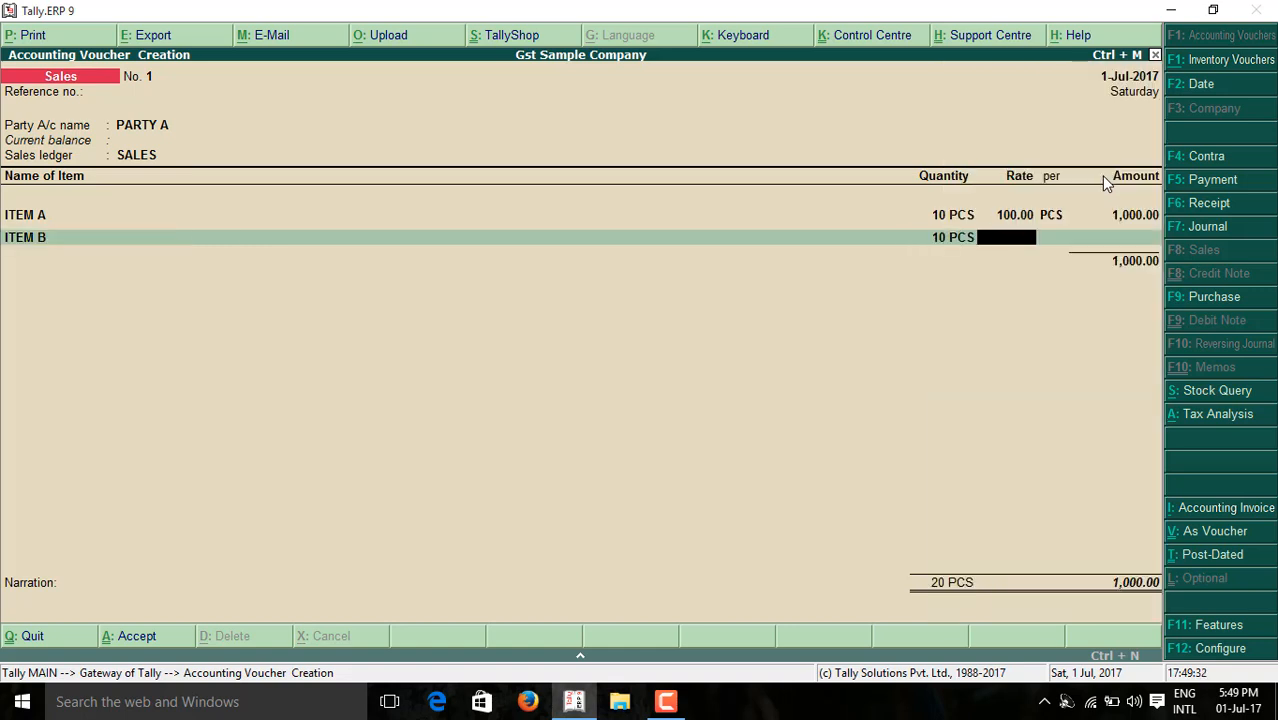
{"action": "type", "text": "100"}
{"action": "key", "text": "Return"}
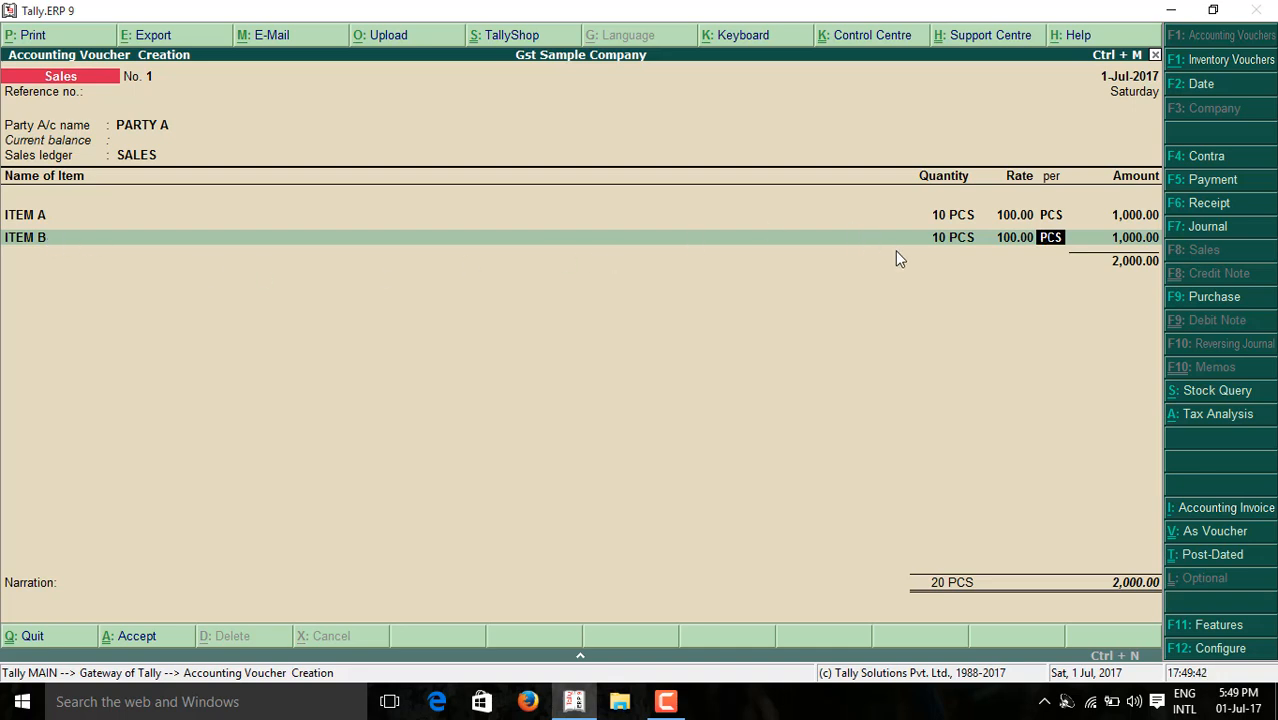
{"action": "key", "text": "Return"}
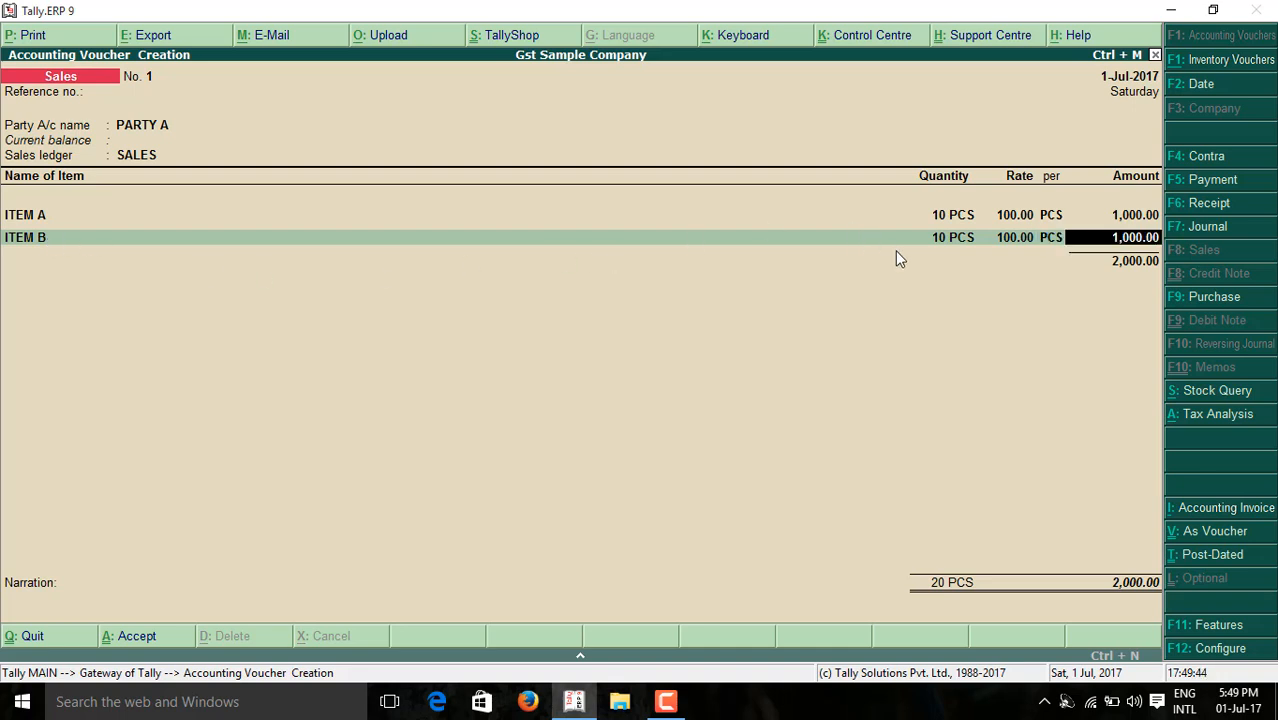
{"action": "key", "text": "Return"}
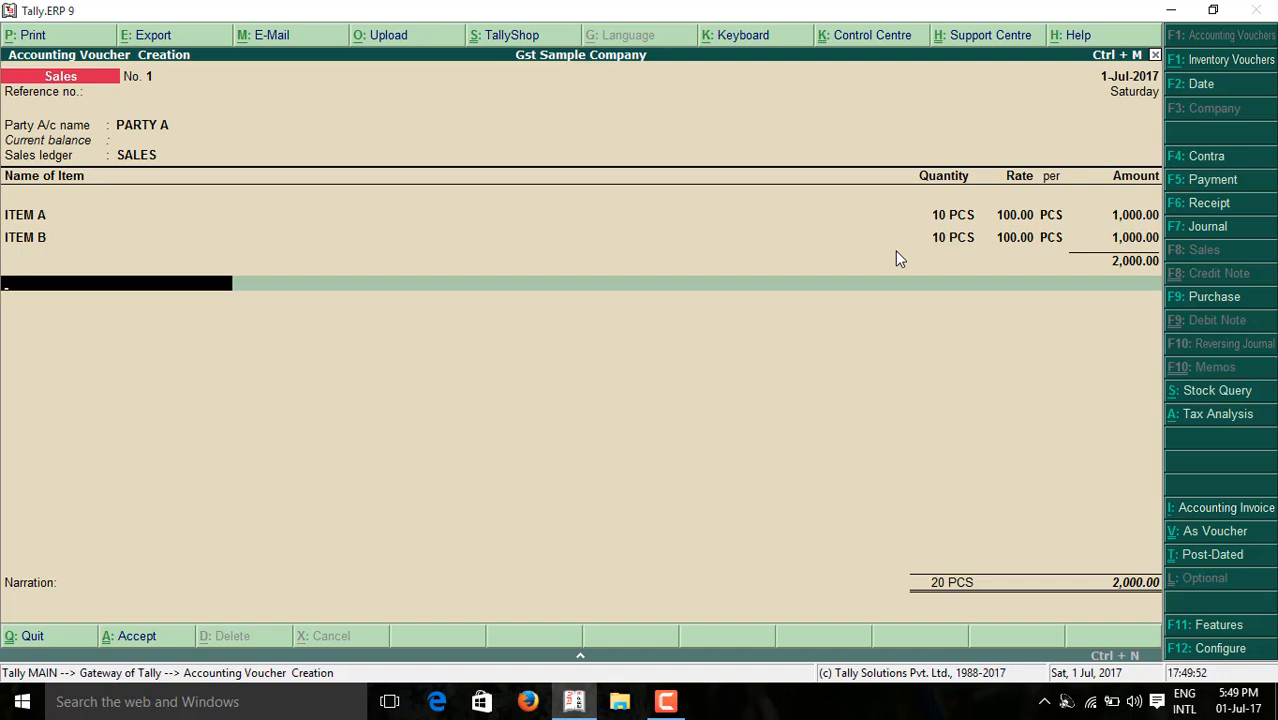
Step: Add the S GST and C GST tax ledgers below the stock items, accepting their calculated amounts
{"action": "type", "text": "S"}
{"action": "key", "text": "Down"}
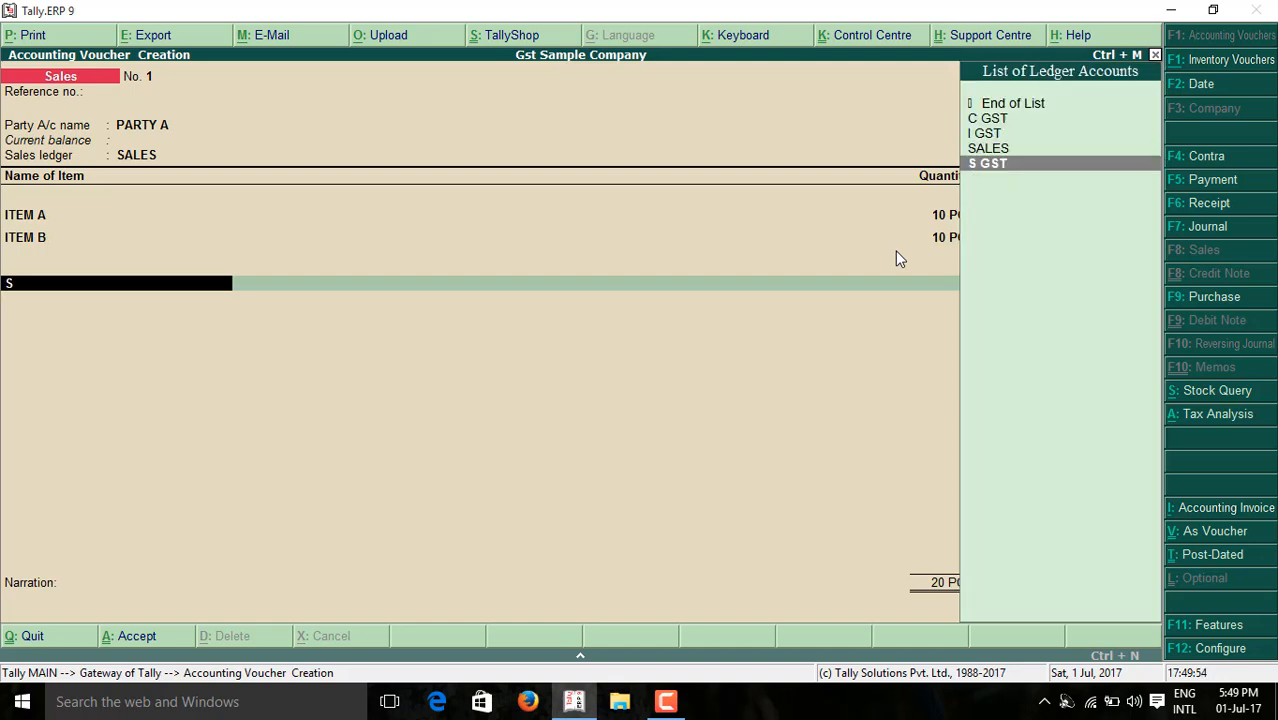
{"action": "key", "text": "Return"}
{"action": "key", "text": "Return"}
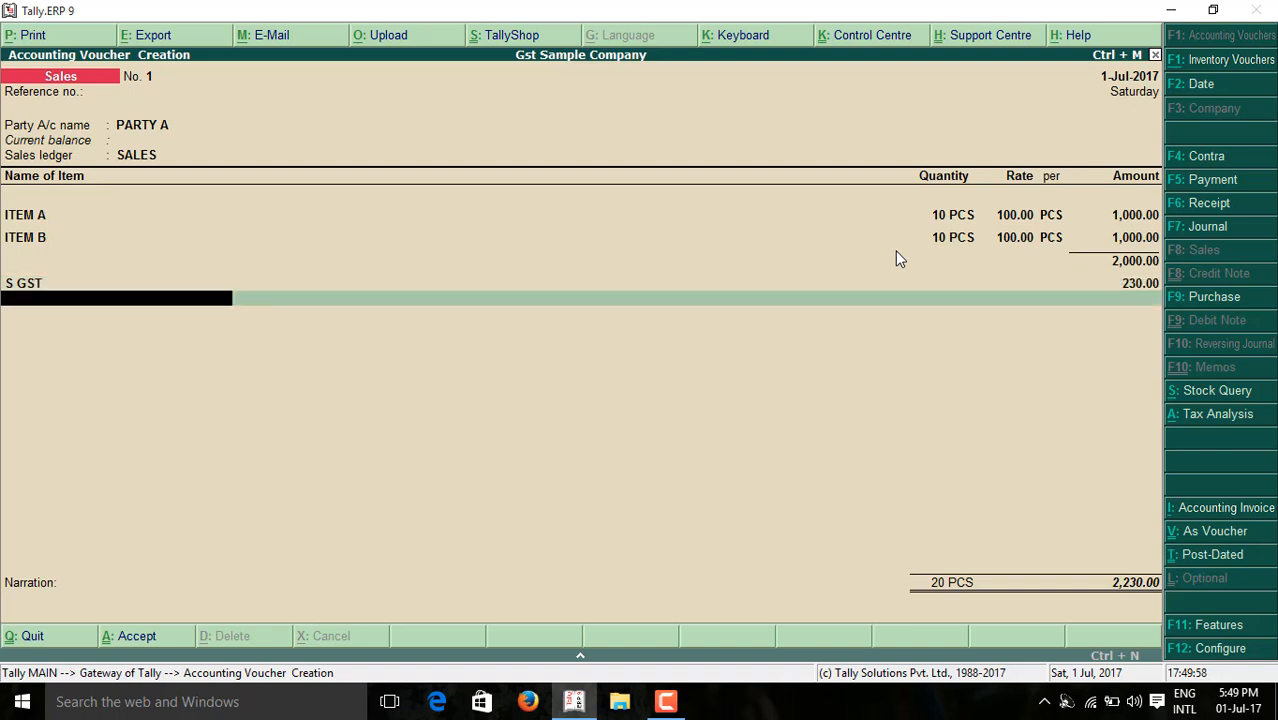
{"action": "type", "text": "C"}
{"action": "key", "text": "Return"}
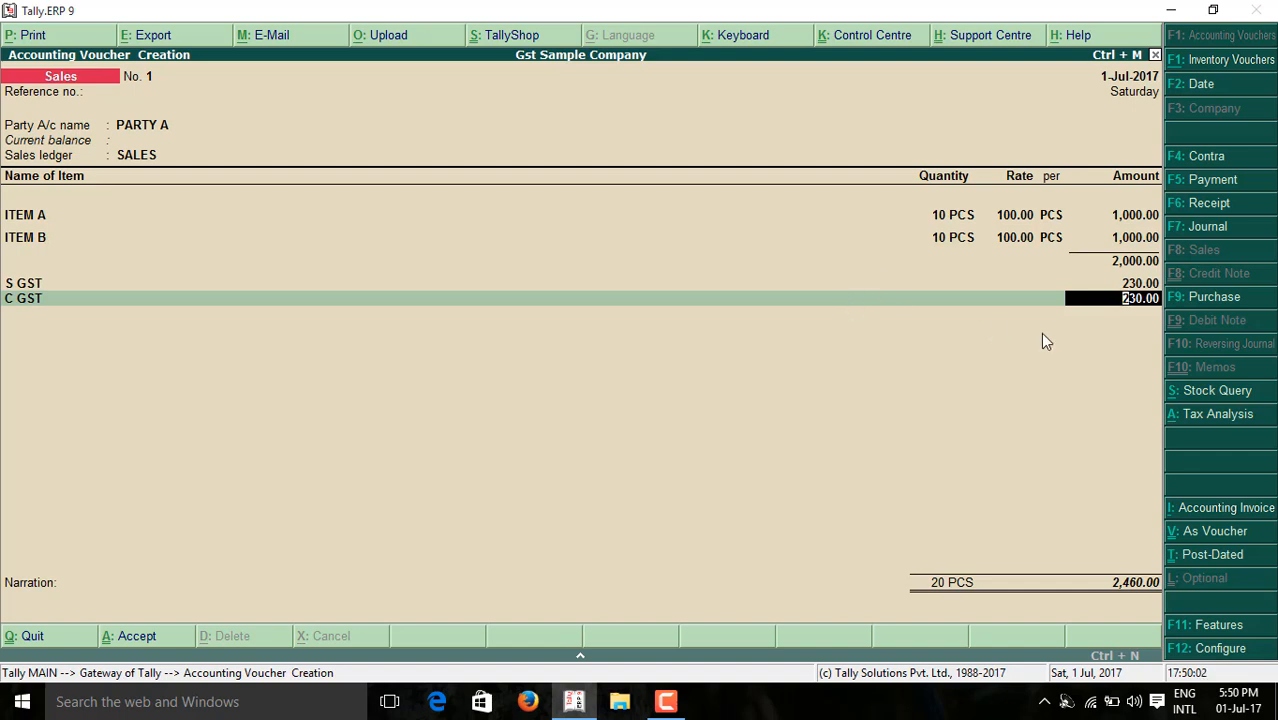
{"action": "key", "text": "Return"}
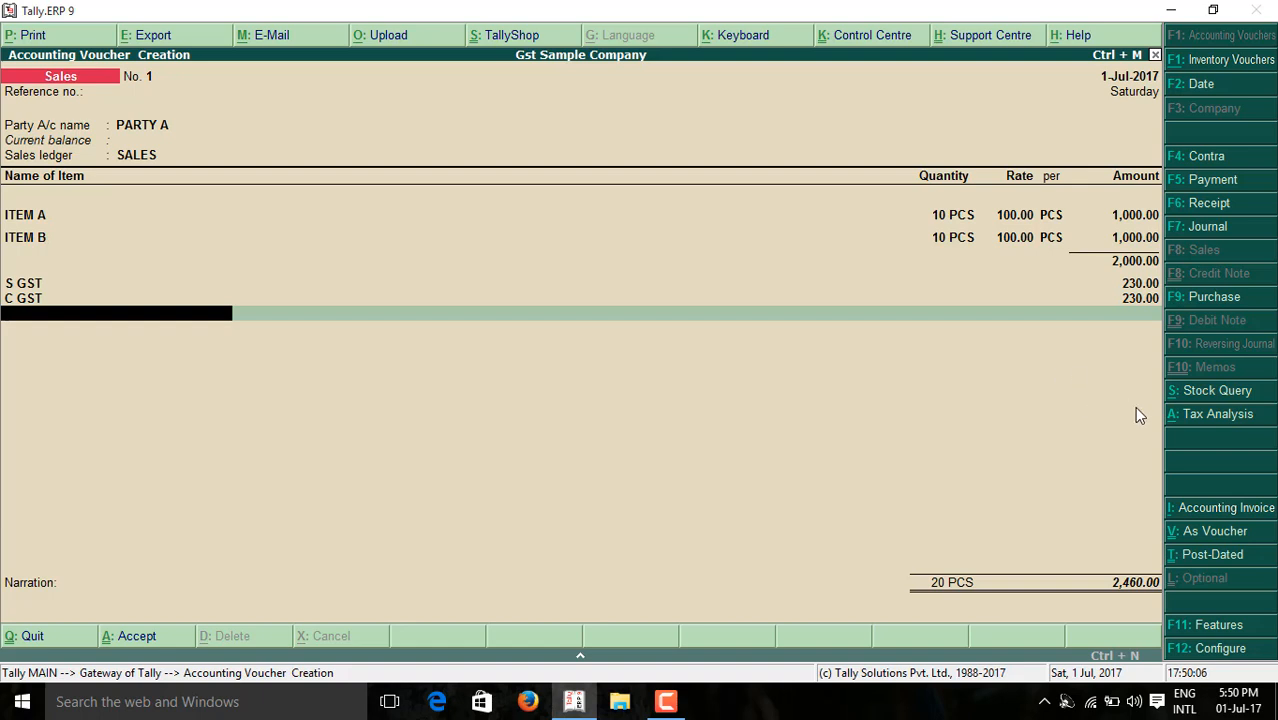
Step: Examine the voucher's tax analysis for ITEM A and ITEM B, and return to the voucher
{"action": "left_click", "coordinate": [1211, 416]}
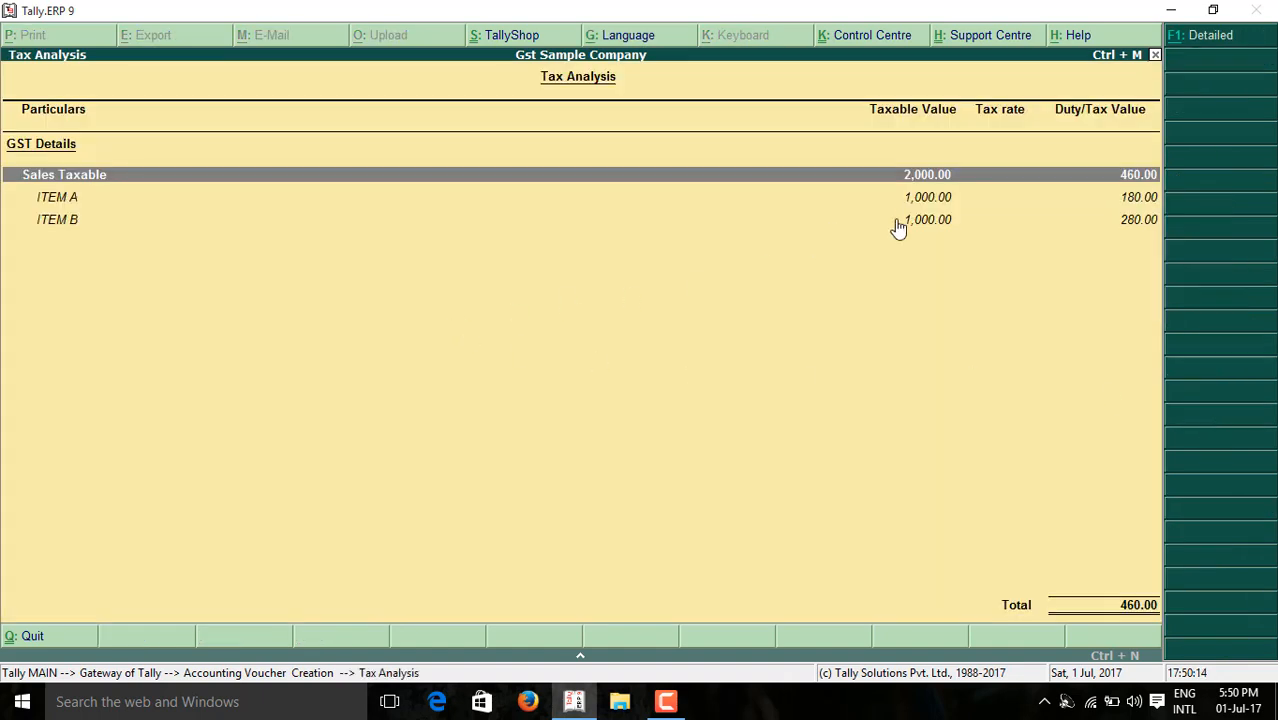
{"action": "left_click", "coordinate": [918, 200]}
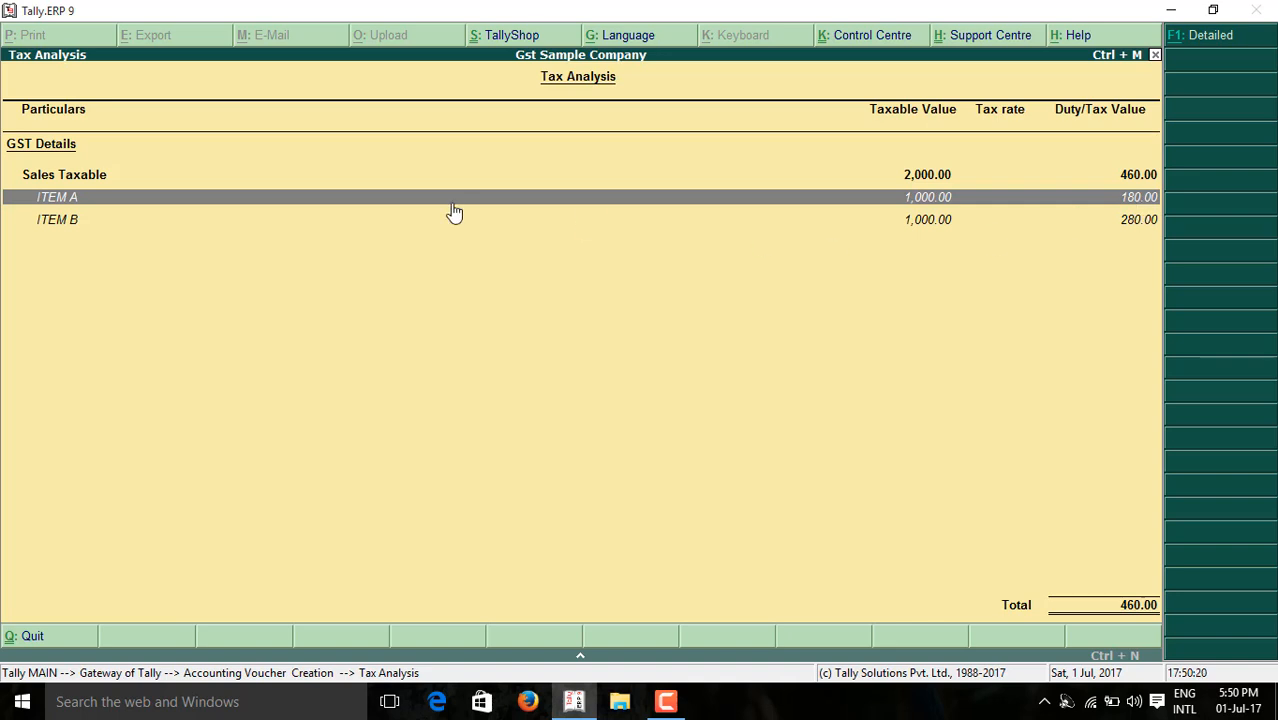
{"action": "left_click", "coordinate": [75, 222]}
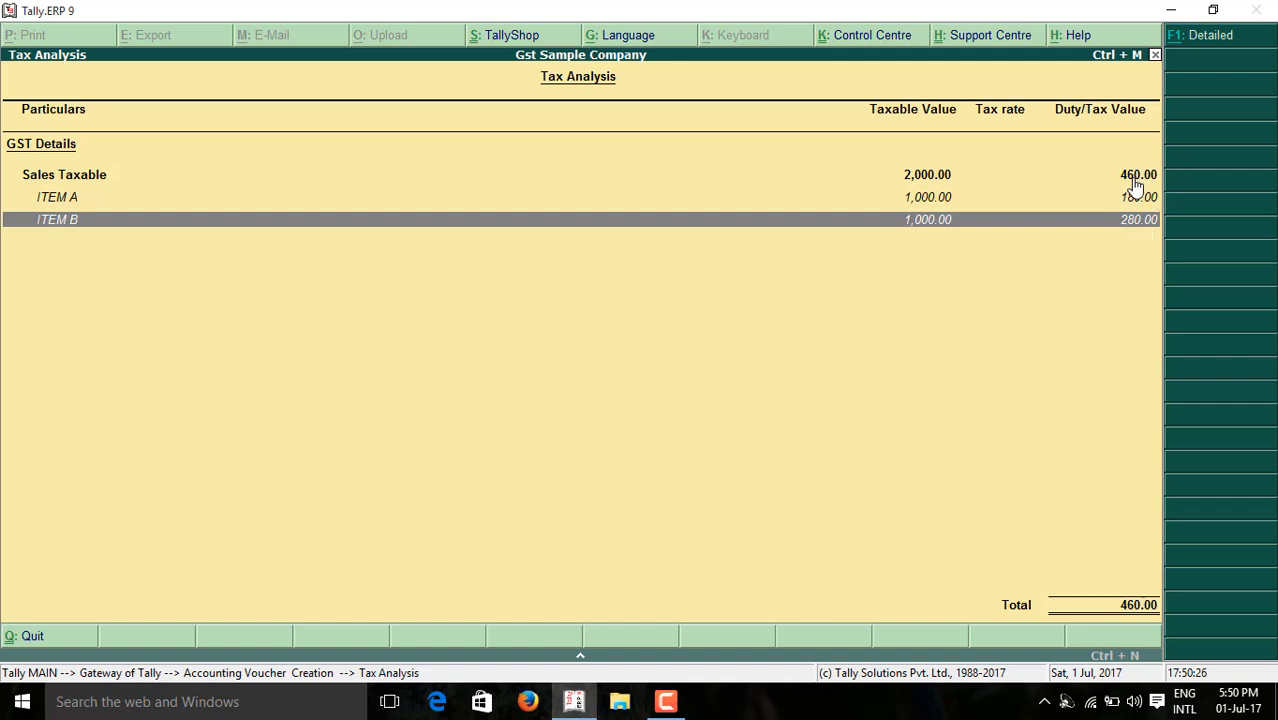
{"action": "key", "text": "Escape"}
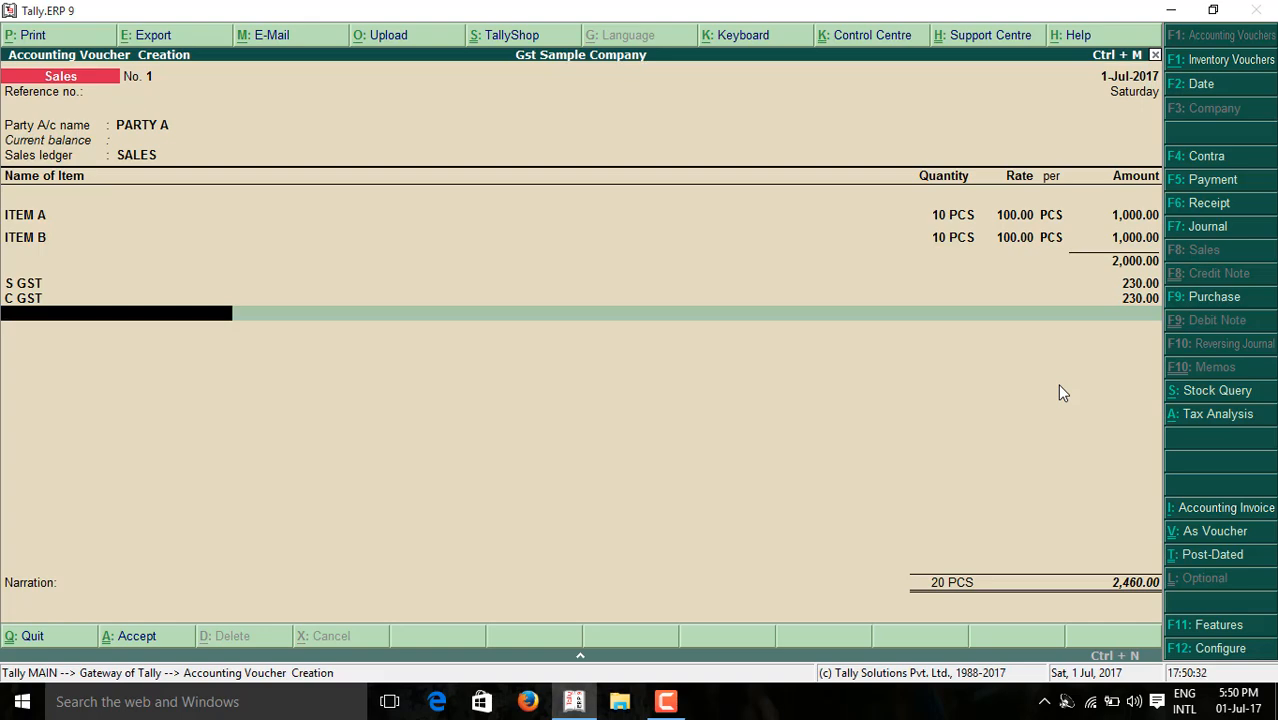
Step: Preview the voucher's printed tax invoice, examine it zoomed in down to the tax breakdown, and close the preview
{"action": "key", "text": "alt+p"}
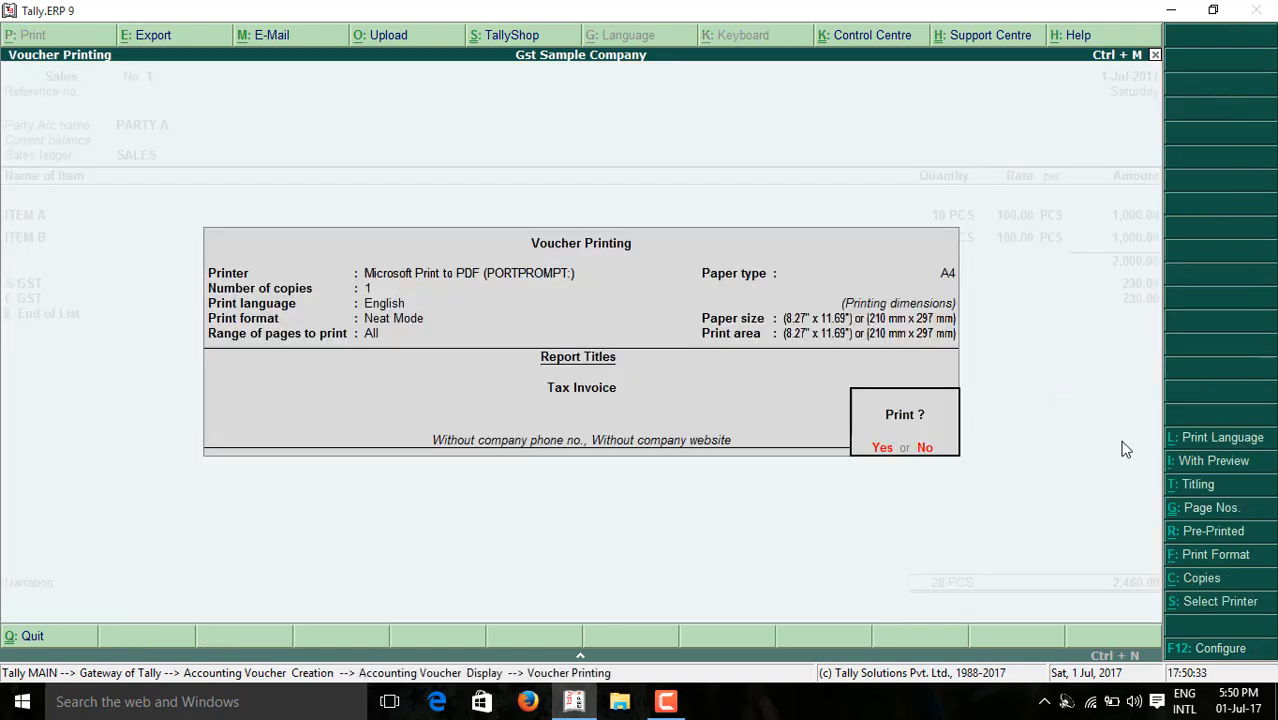
{"action": "left_click", "coordinate": [1189, 464]}
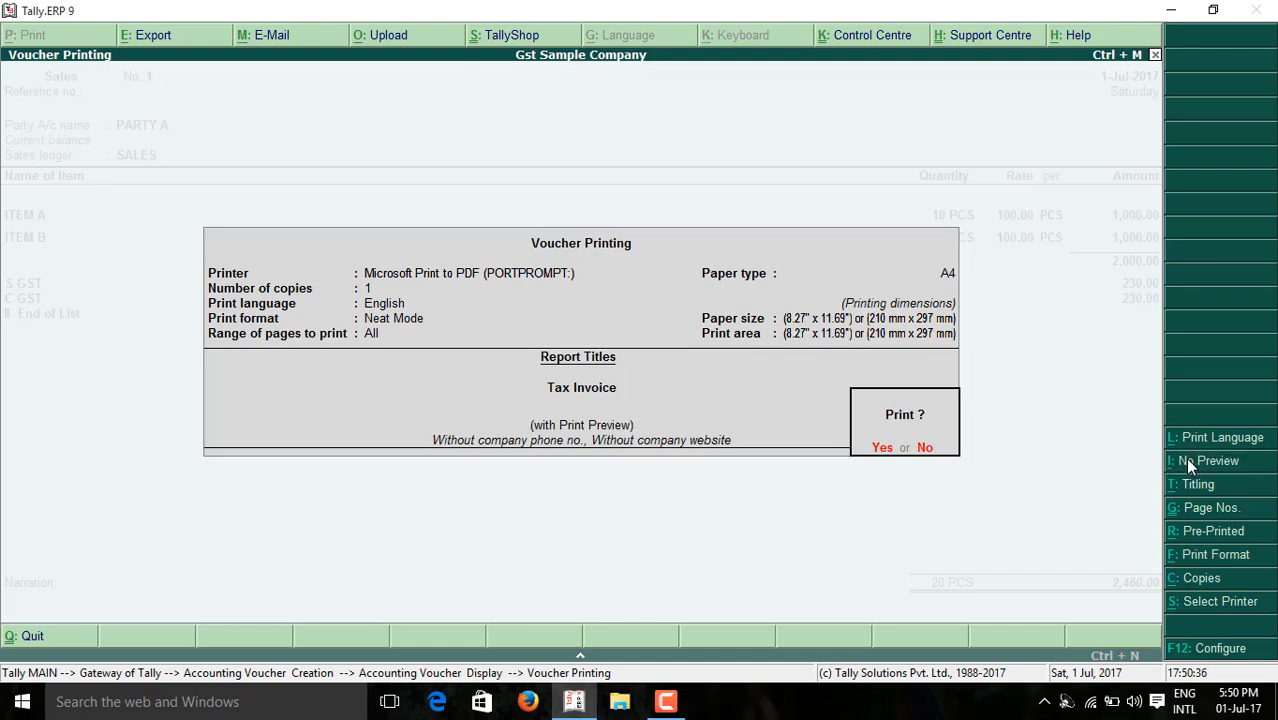
{"action": "key", "text": "Return"}
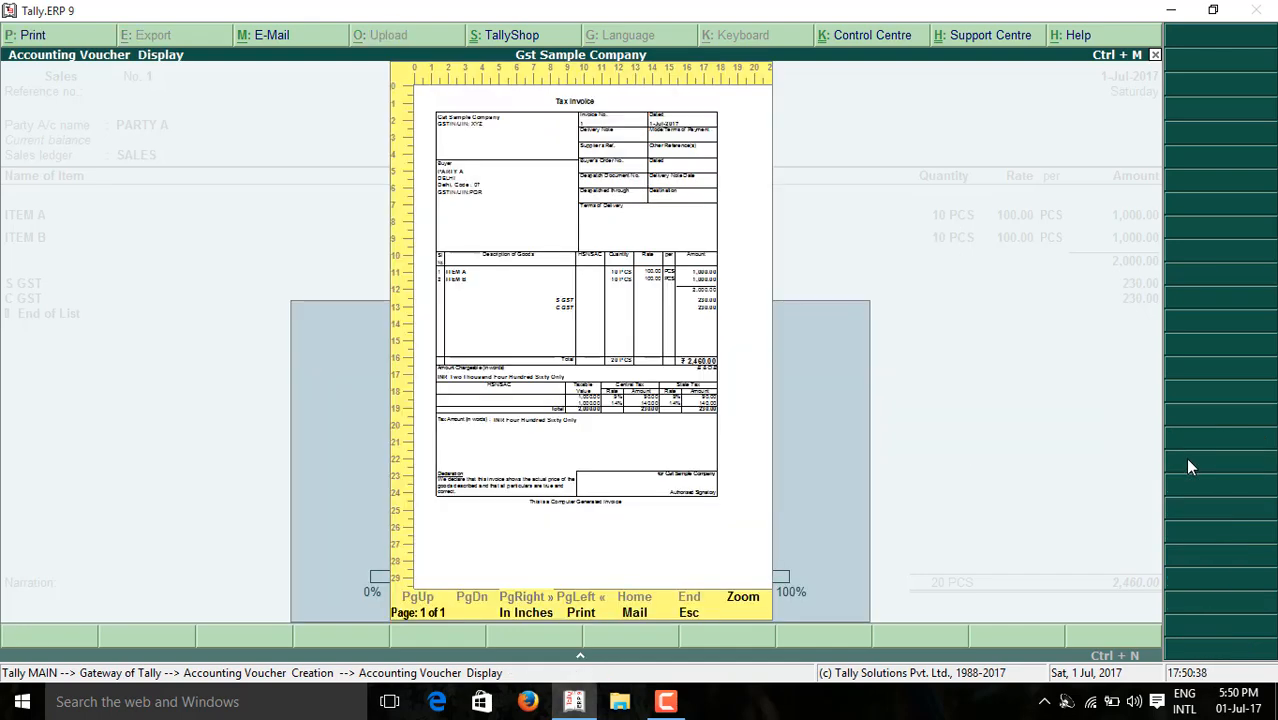
{"action": "left_click", "coordinate": [743, 599]}
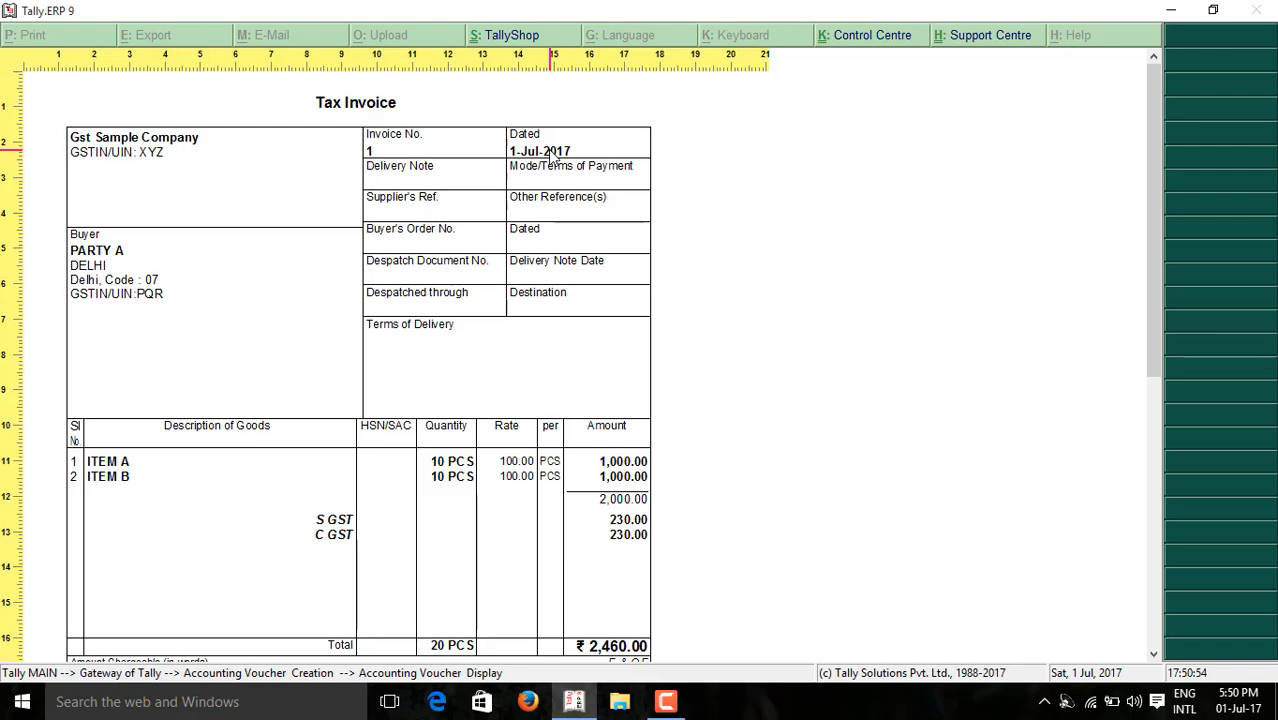
{"action": "scroll", "coordinate": [537, 281], "scroll_direction": "down", "scroll_amount": 1}
{"action": "scroll", "coordinate": [536, 276], "scroll_direction": "down", "scroll_amount": 2}
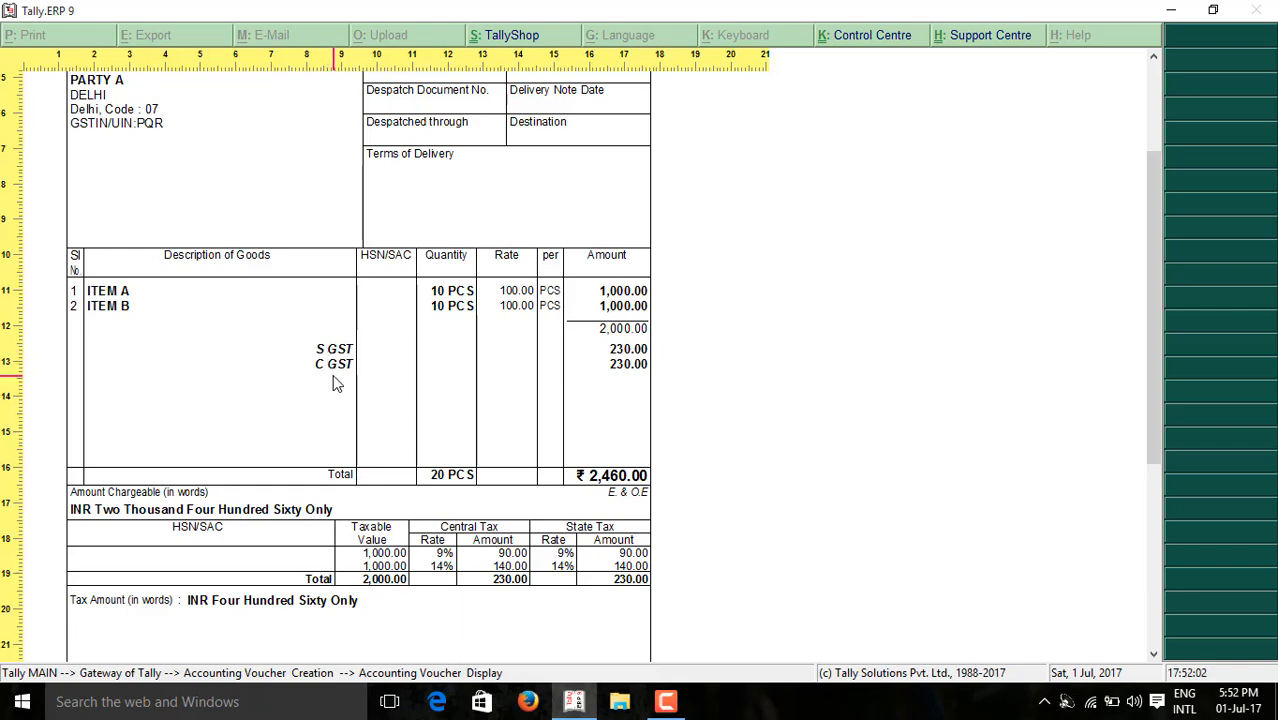
{"action": "key", "text": "Escape"}
{"action": "key", "text": "Escape"}
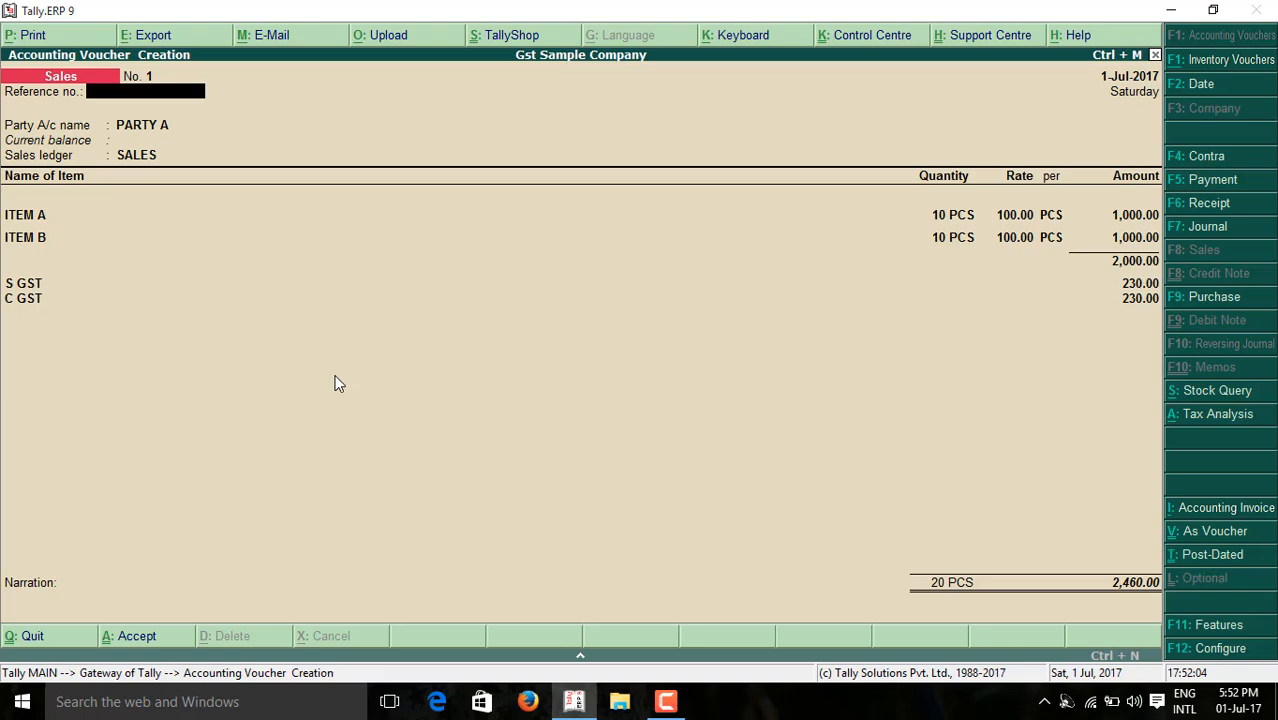
Step: Quit PARTY A's sales voucher without saving it and open a new sales voucher in Accounting Vouchers
{"action": "key", "text": "Escape"}
{"action": "key", "text": "Return"}
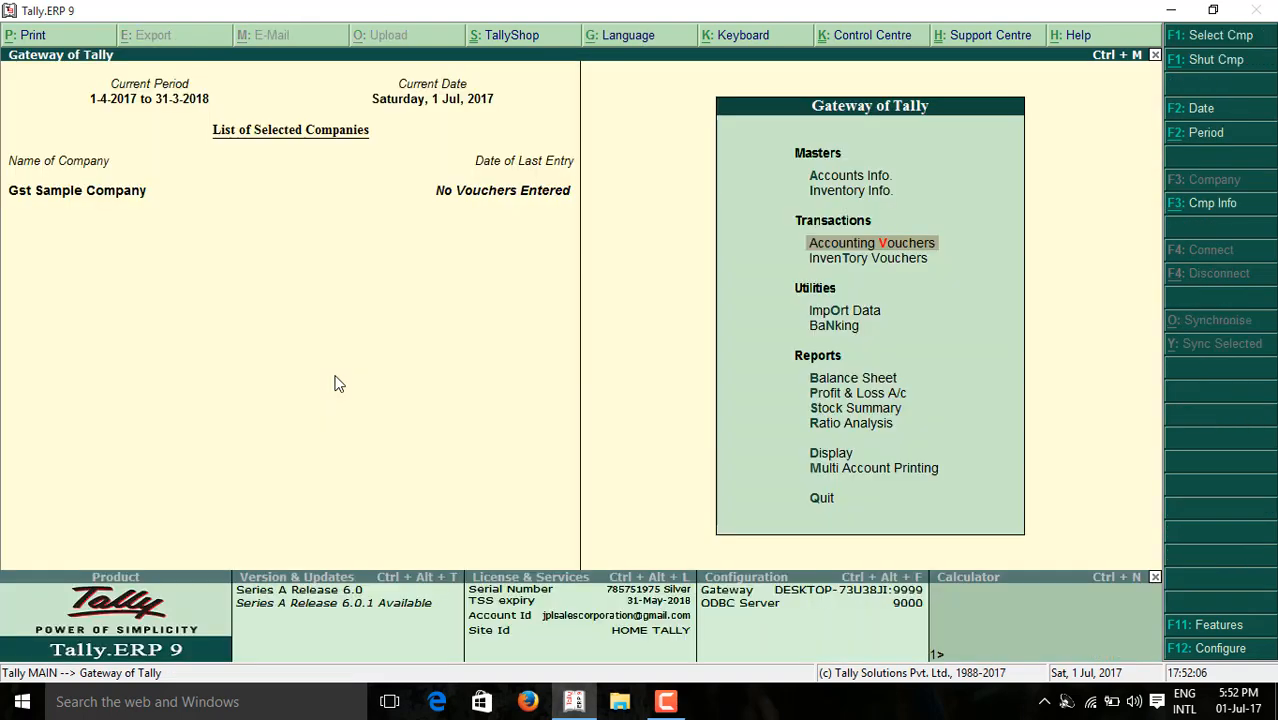
{"action": "key", "text": "Return"}
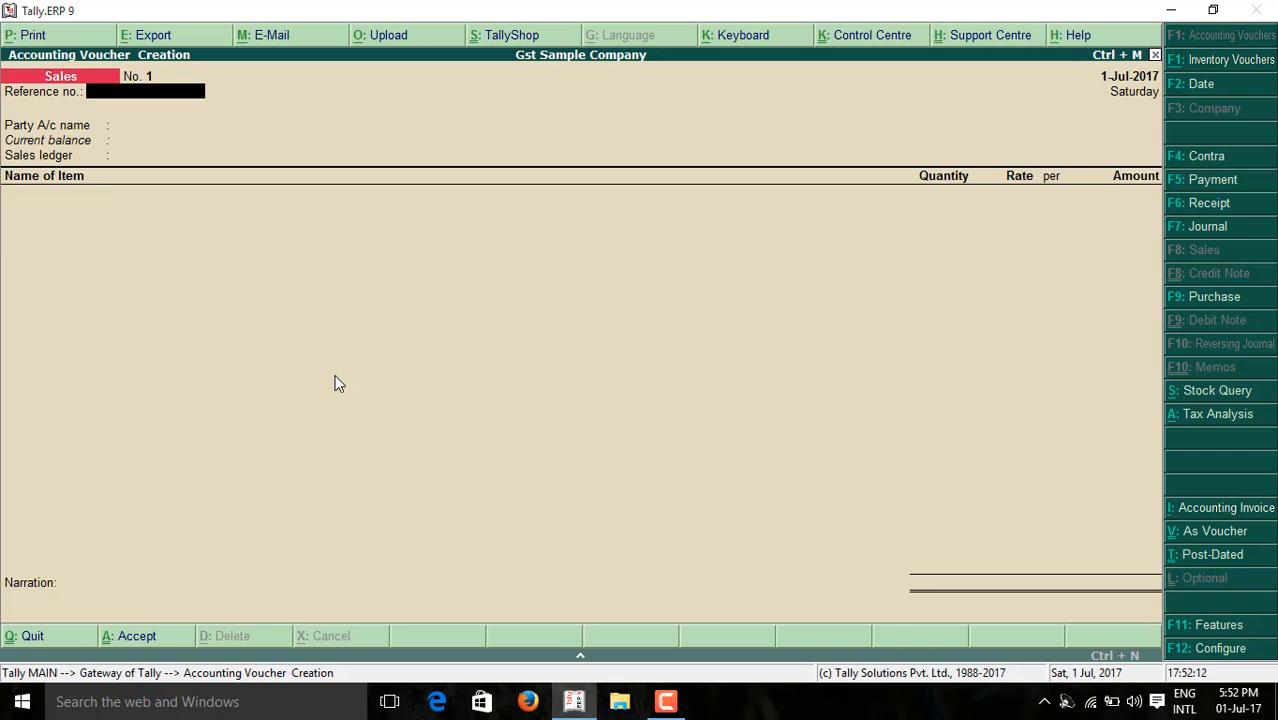
Step: Leave the new voucher's reference number blank and choose PARTY B as the party account
{"action": "key", "text": "Return"}
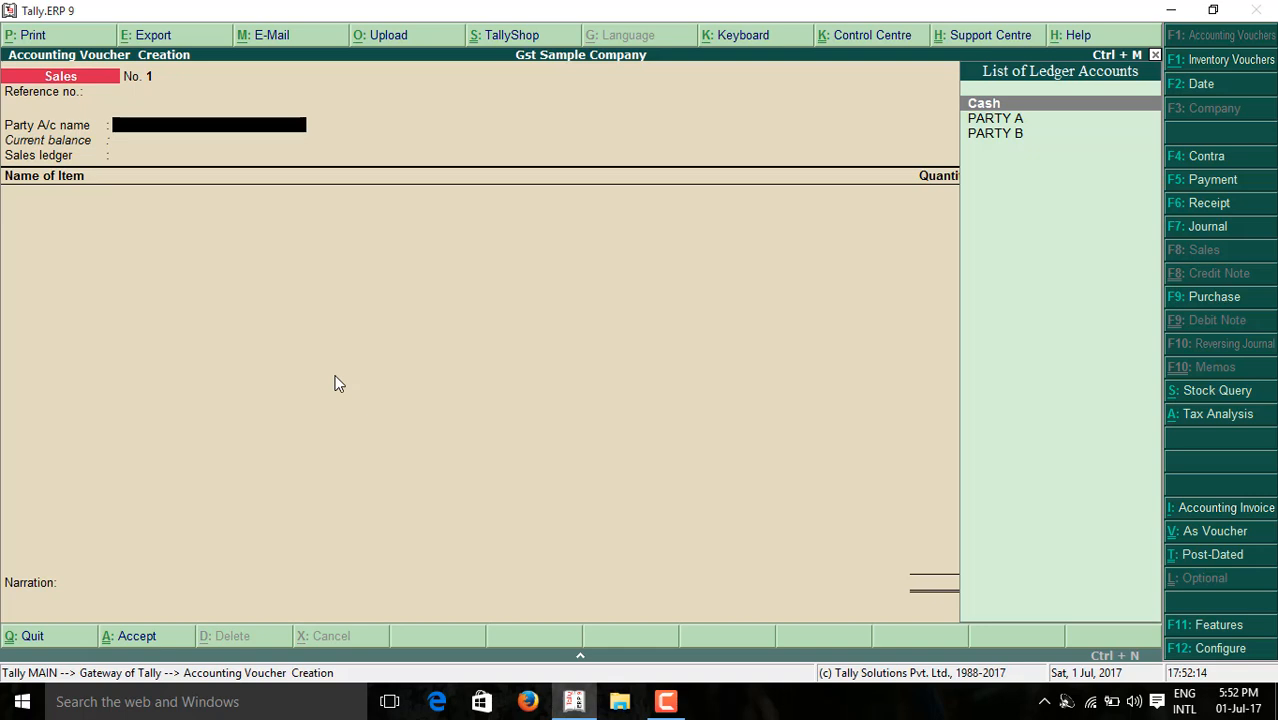
{"action": "key", "text": "Down"}
{"action": "key", "text": "Down"}
{"action": "key", "text": "Return"}
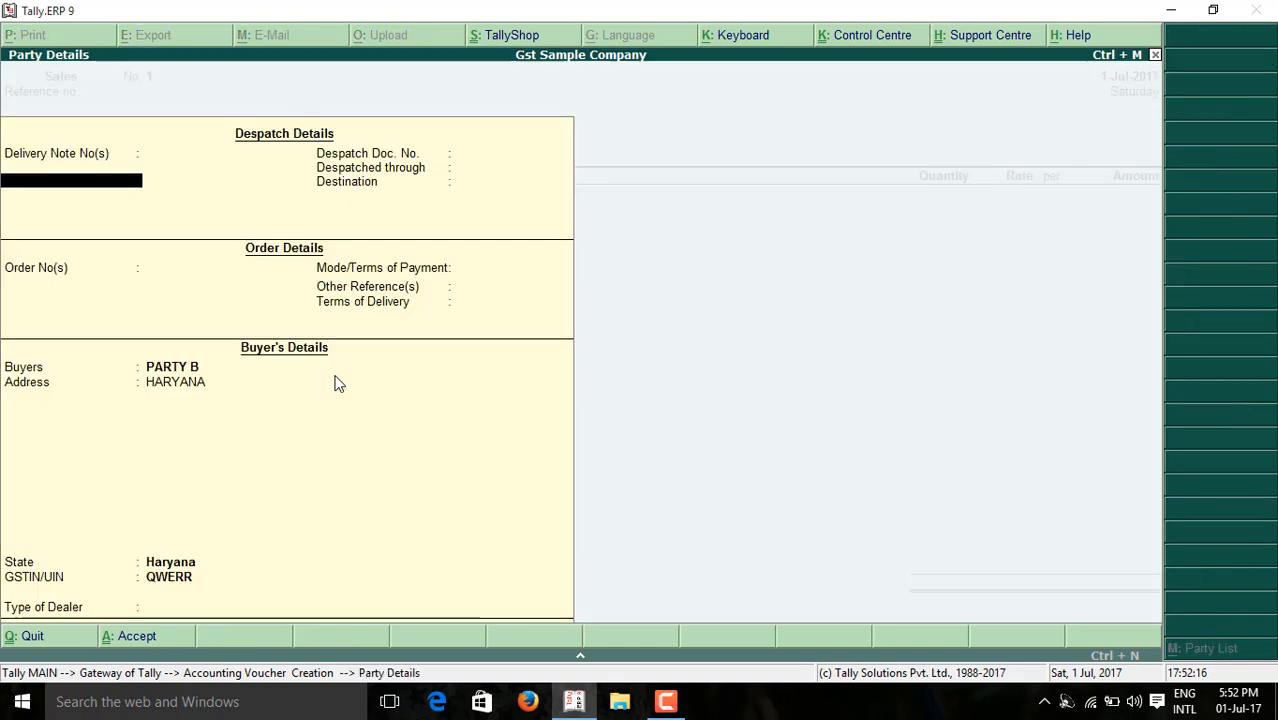
Step: Leave PARTY B's despatch and order details blank, keep Haryana as the state, set the dealer type to Not Applicable, and use the SALES ledger
{"action": "key", "text": "Return"}
{"action": "key", "text": "Return"}
{"action": "key", "text": "Return"}
{"action": "key", "text": "Return"}
{"action": "key", "text": "Return"}
{"action": "key", "text": "Return"}
{"action": "key", "text": "Return"}
{"action": "key", "text": "Return"}
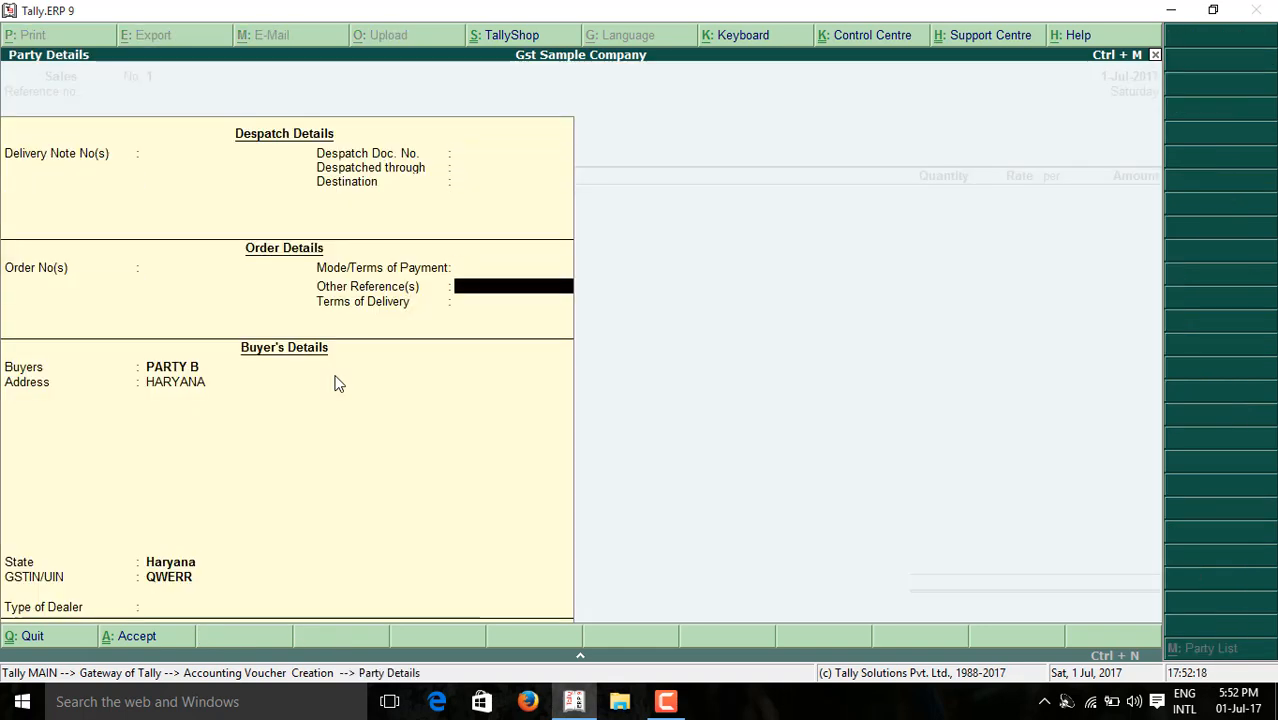
{"action": "key", "text": "Return"}
{"action": "key", "text": "Return"}
{"action": "key", "text": "Return"}
{"action": "key", "text": "Return"}
{"action": "key", "text": "Return"}
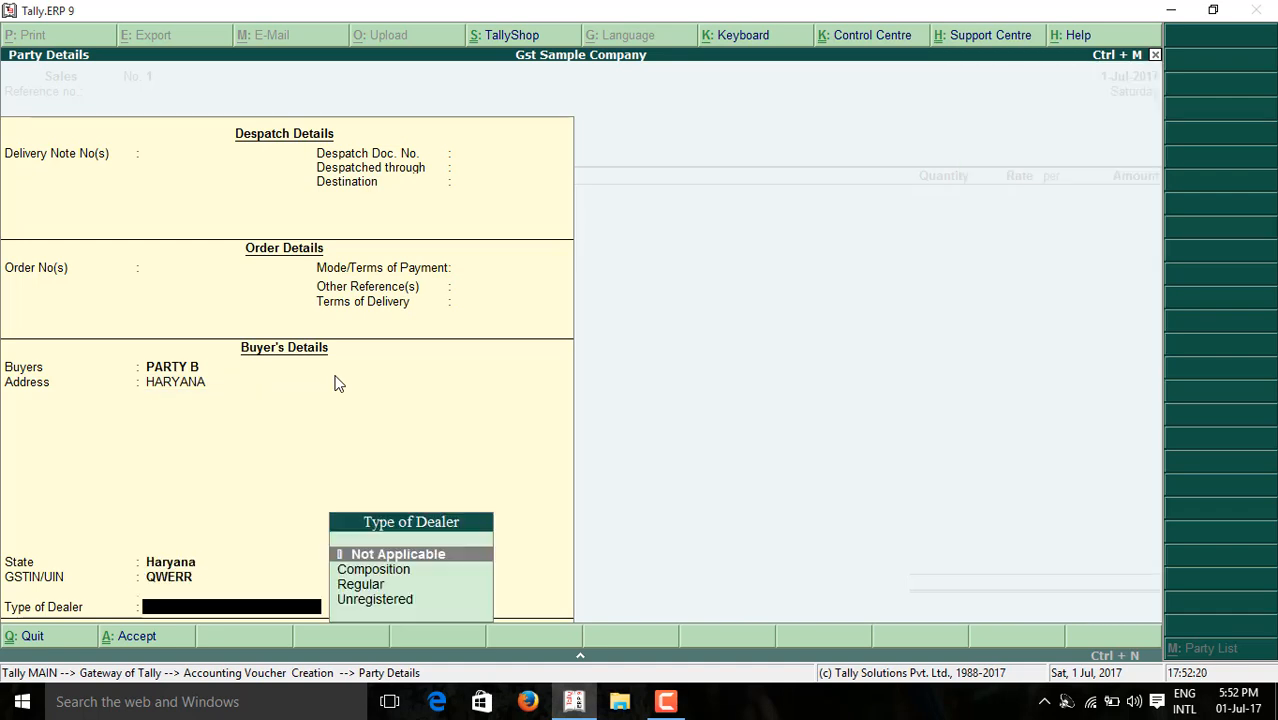
{"action": "key", "text": "Return"}
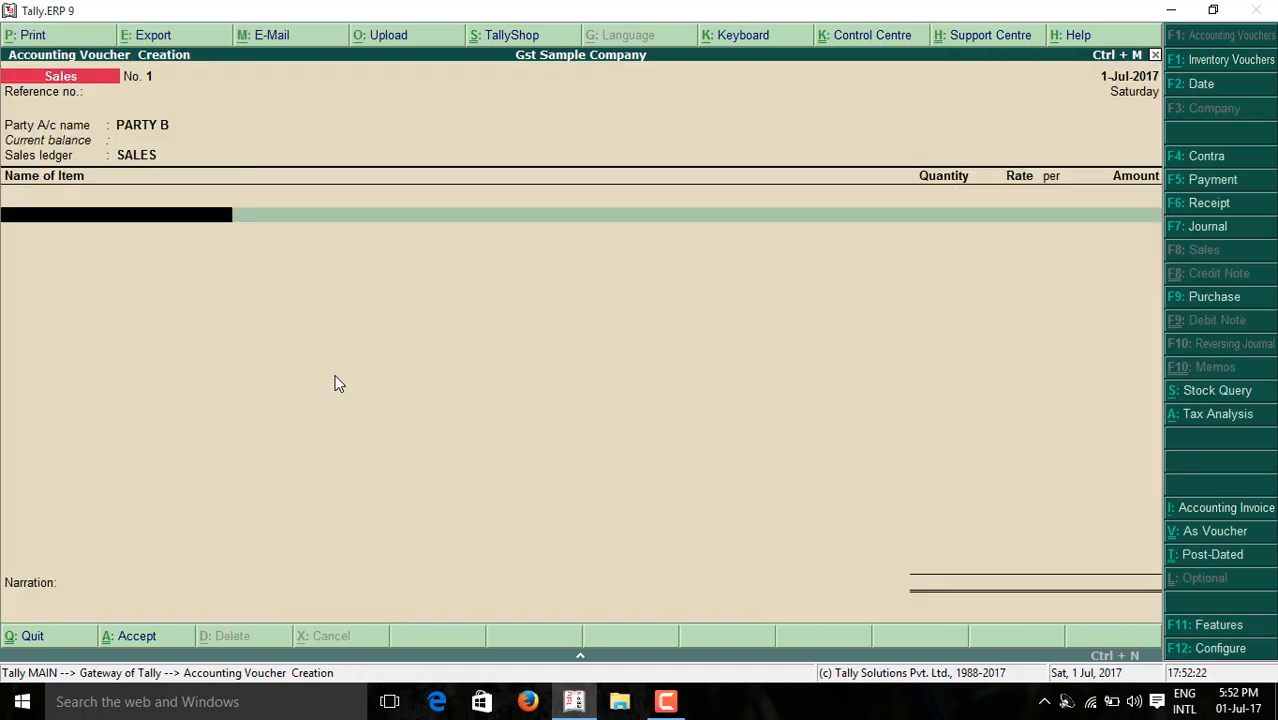
Step: Add ITEM A to PARTY B's sales voucher with a quantity of 10 PCS at a rate of 100 per PCS
{"action": "key", "text": "Down"}
{"action": "key", "text": "Return"}
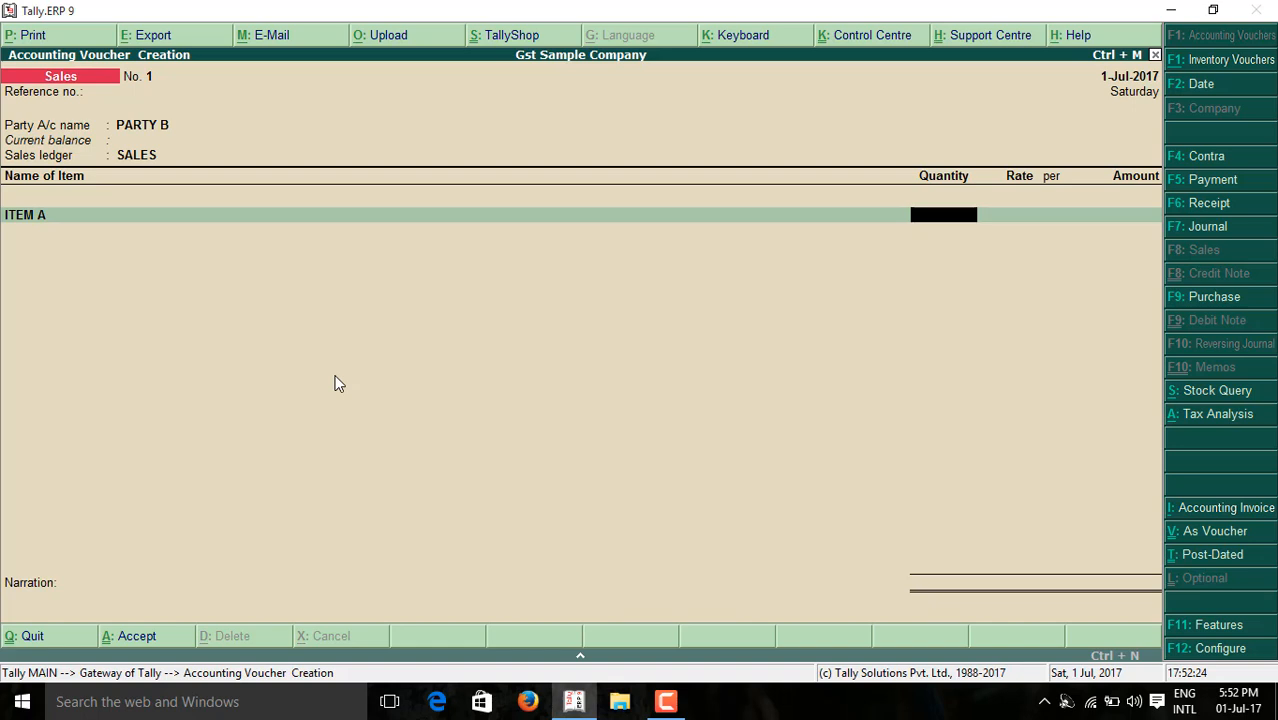
{"action": "type", "text": "10"}
{"action": "key", "text": "Return"}
{"action": "type", "text": "100"}
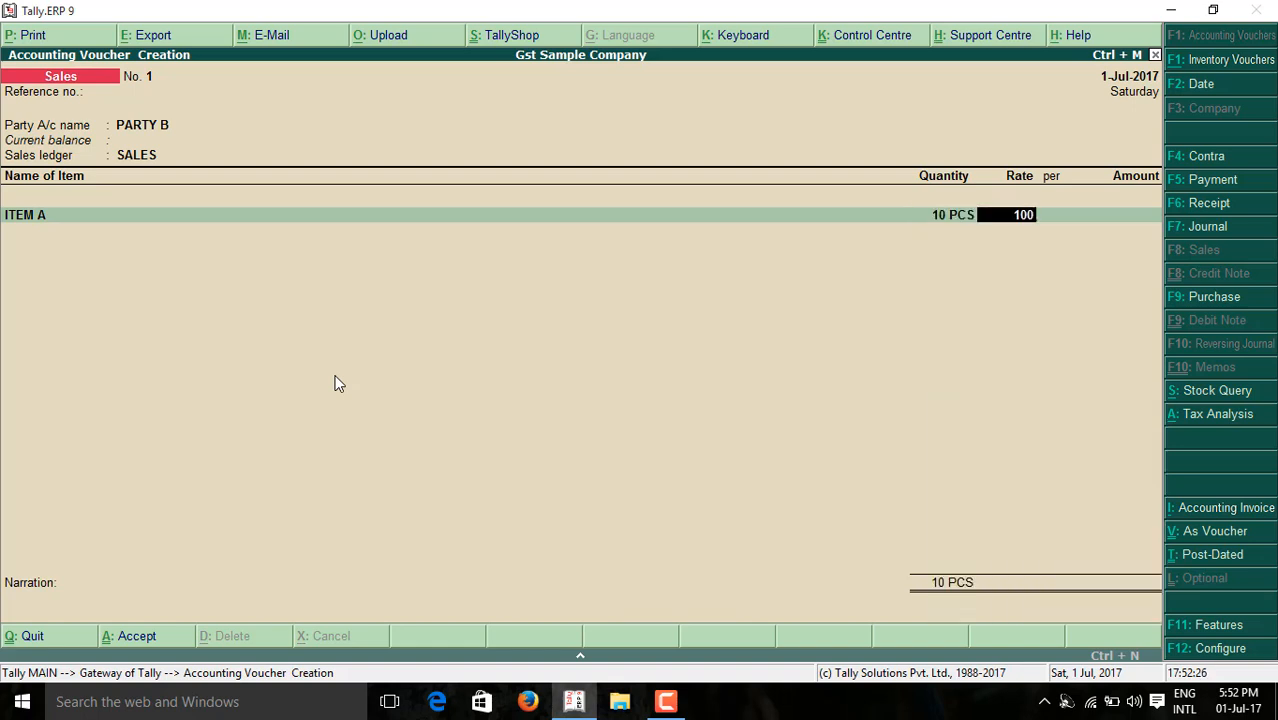
{"action": "key", "text": "Return"}
{"action": "key", "text": "Return"}
{"action": "key", "text": "Return"}
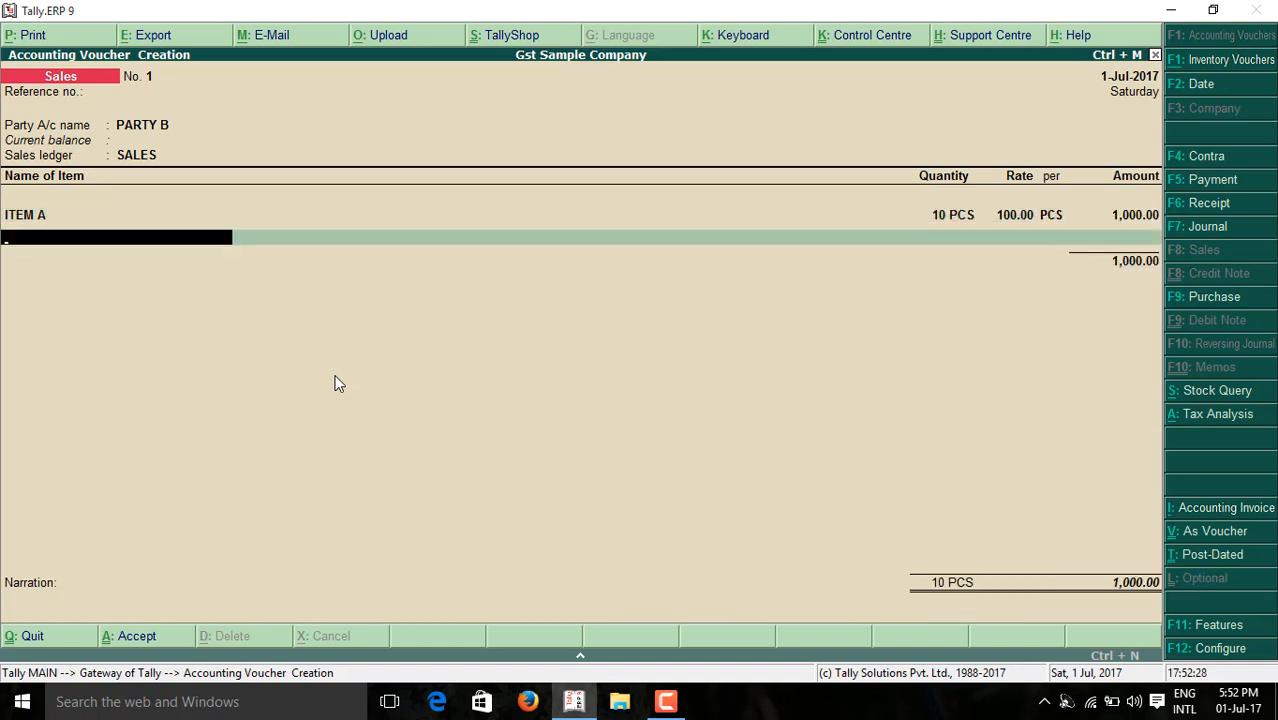
Step: Add ITEM B to PARTY B's sales voucher with a quantity of 10 PCS at a rate of 100 per PCS and end the item list
{"action": "key", "text": "Return"}
{"action": "type", "text": "10"}
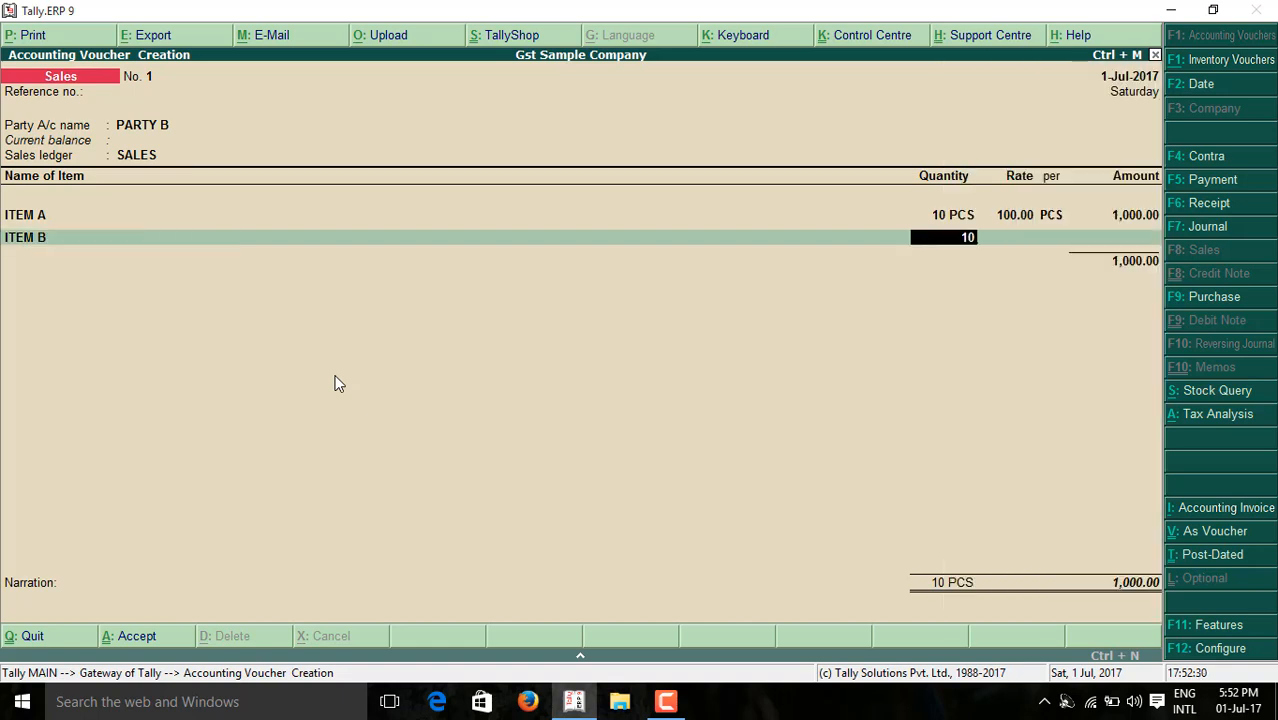
{"action": "key", "text": "Return"}
{"action": "key", "text": "Return"}
{"action": "type", "text": "100"}
{"action": "key", "text": "Return"}
{"action": "key", "text": "Return"}
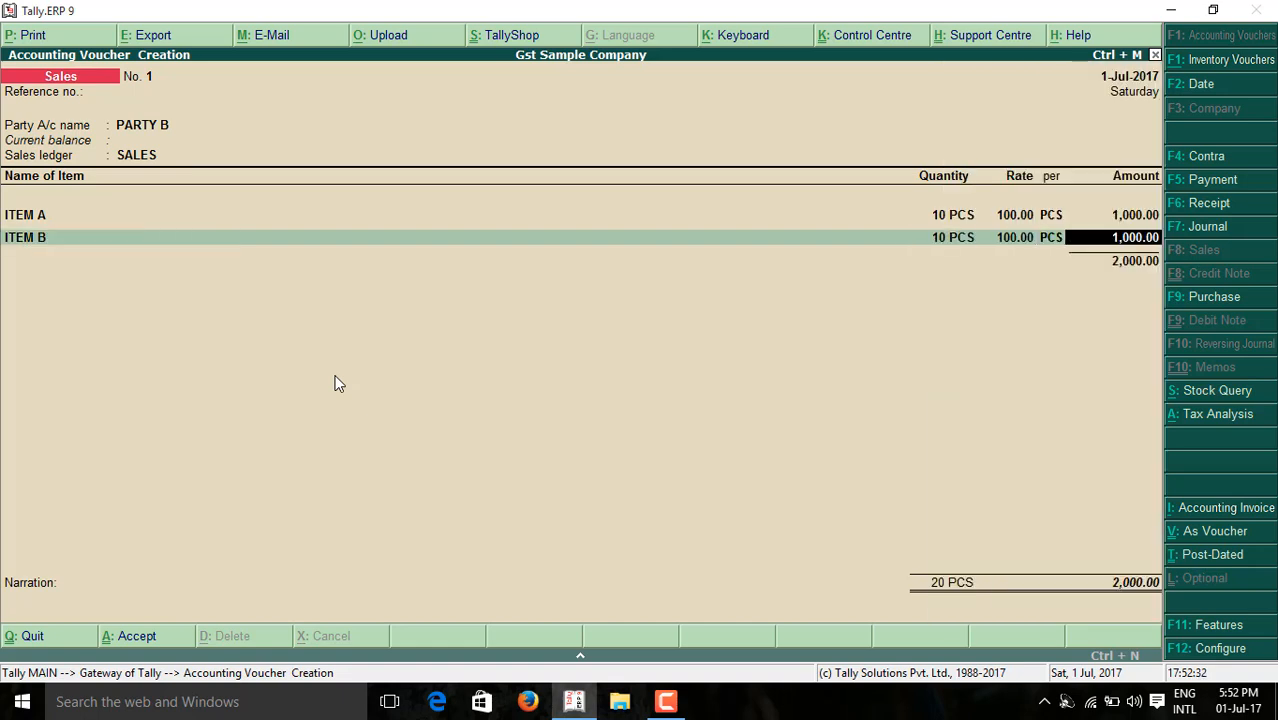
{"action": "key", "text": "Return"}
{"action": "key", "text": "Return"}
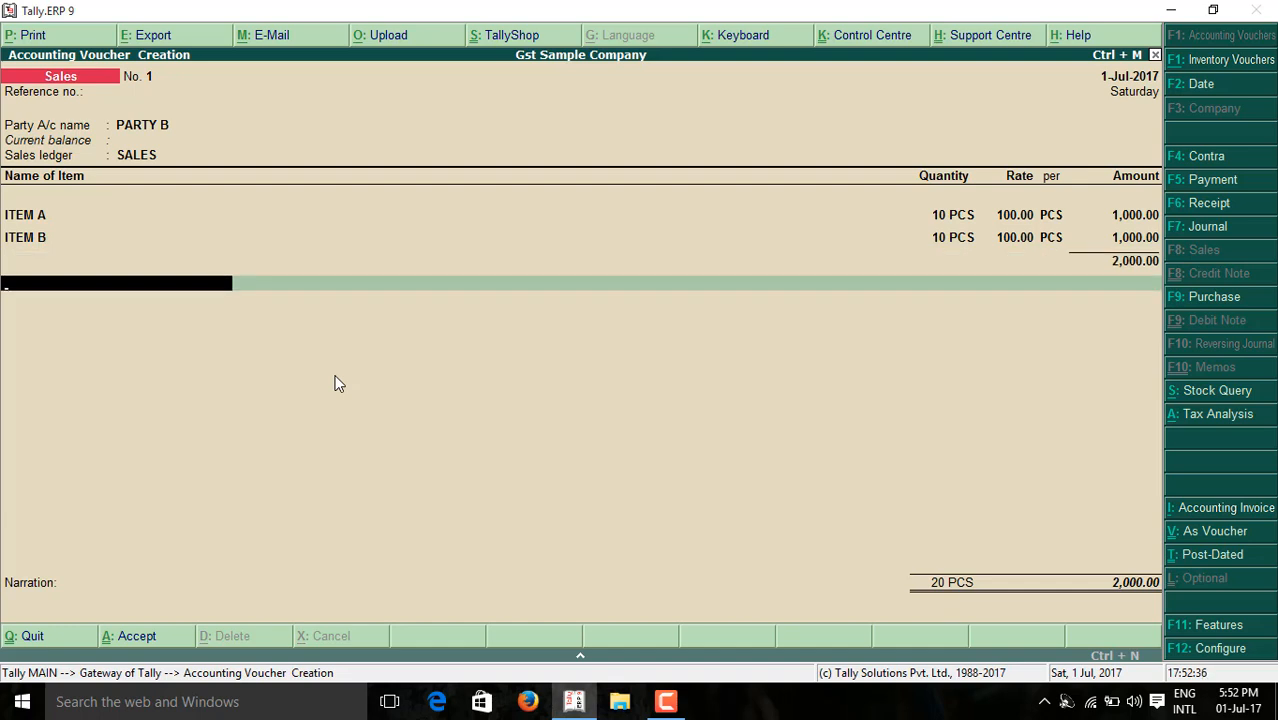
Step: Try the S GST ledger as the tax line below the items, then return to the ledger choice
{"action": "type", "text": "S"}
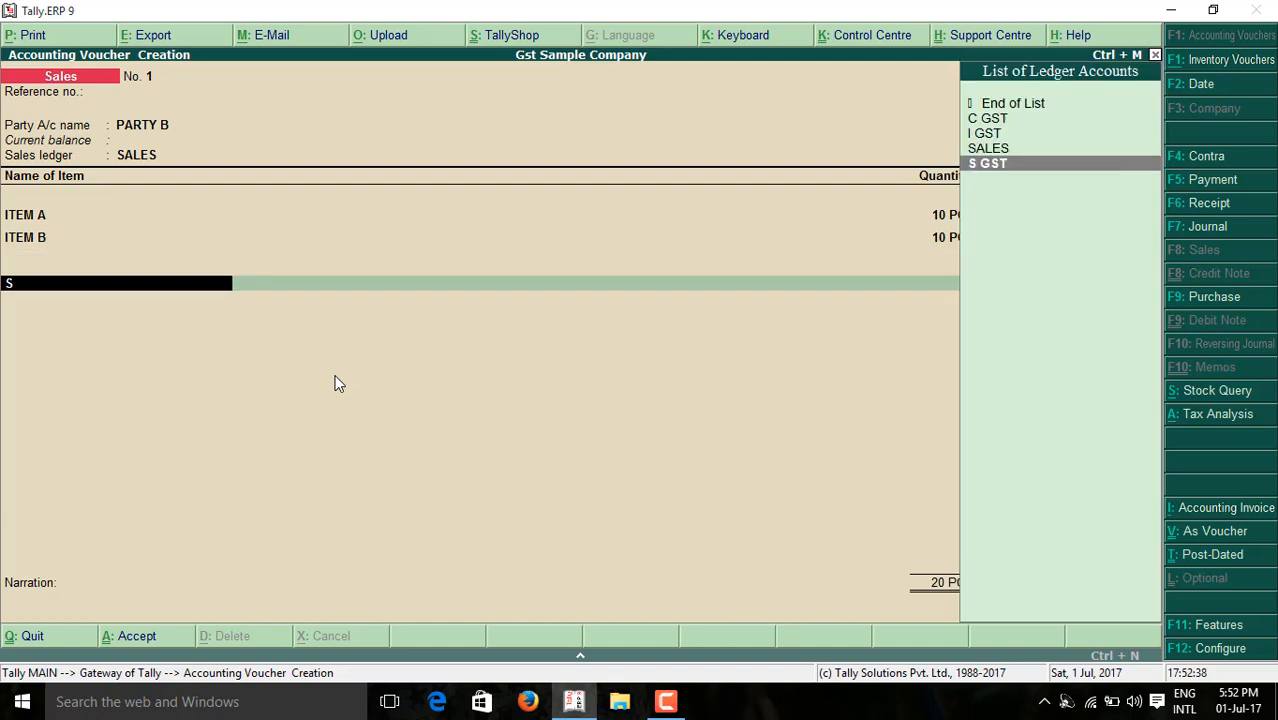
{"action": "key", "text": "Return"}
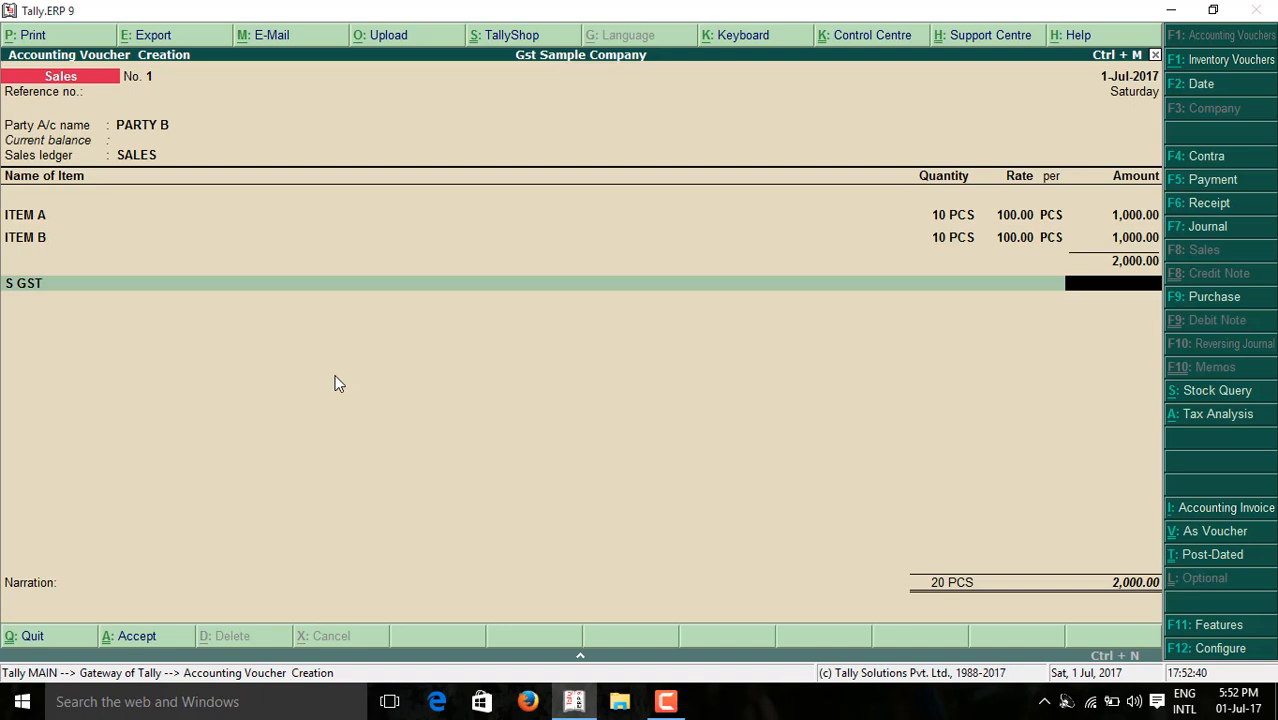
{"action": "key", "text": "Return"}
{"action": "key", "text": "BackSpace"}
{"action": "key", "text": "BackSpace"}
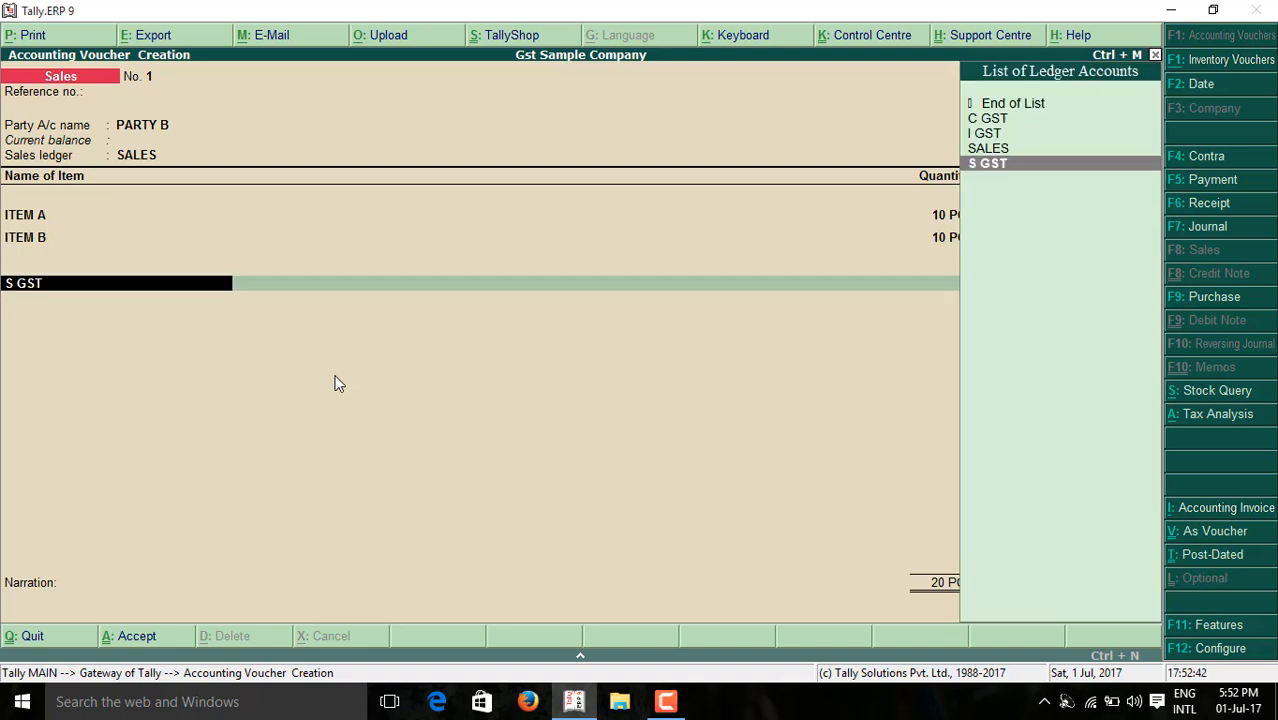
Step: Try the C GST ledger as the tax line instead of S GST, then return to the ledger choice
{"action": "key", "text": "Up"}
{"action": "key", "text": "Up"}
{"action": "key", "text": "Up"}
{"action": "key", "text": "Return"}
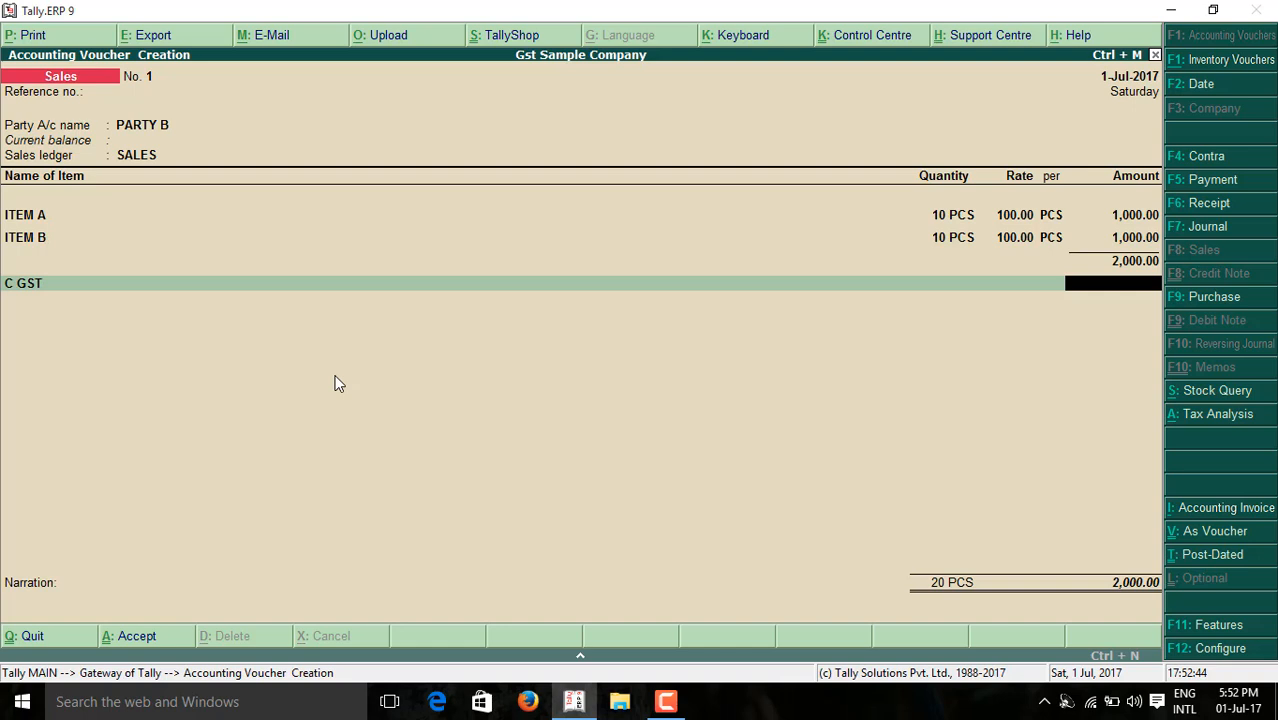
{"action": "key", "text": "BackSpace"}
{"action": "key", "text": "Return"}
{"action": "key", "text": "BackSpace"}
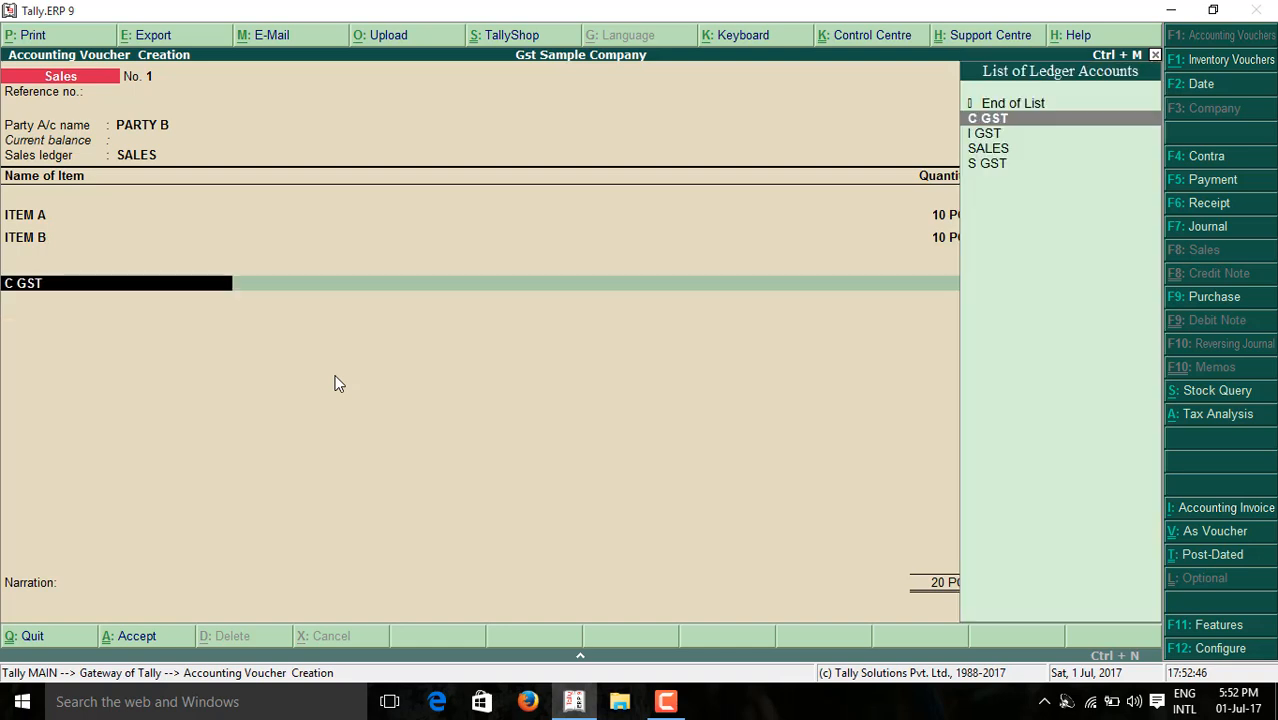
Step: Clear the tax ledger entry and apply the I GST ledger below the items in PARTY B's voucher
{"action": "key", "text": "BackSpace"}
{"action": "key", "text": "BackSpace"}
{"action": "key", "text": "BackSpace"}
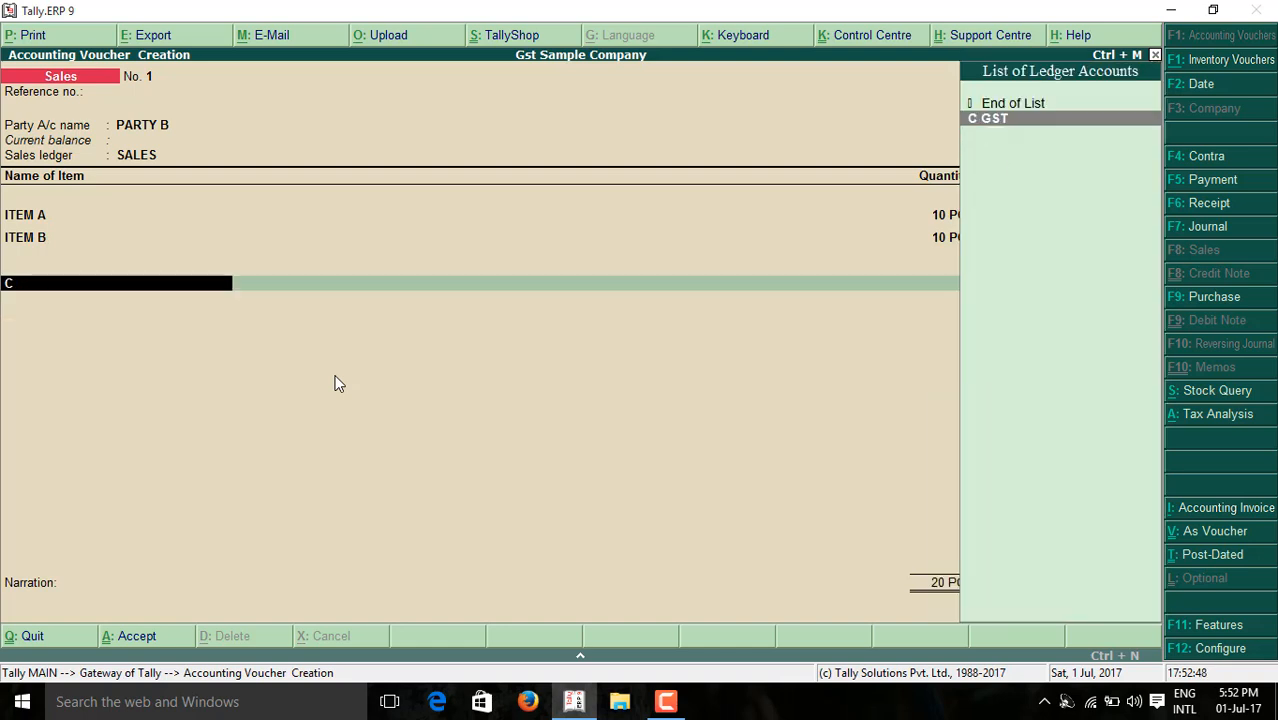
{"action": "key", "text": "BackSpace"}
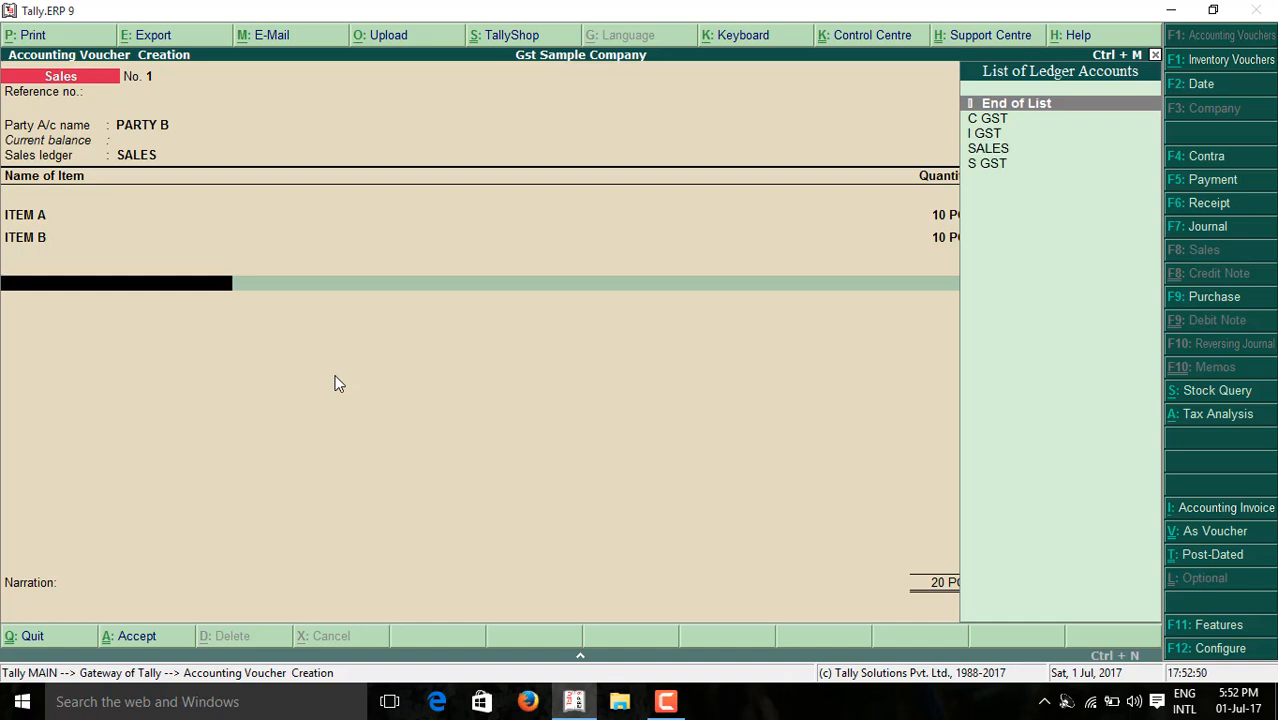
{"action": "key", "text": "Return"}
{"action": "key", "text": "BackSpace"}
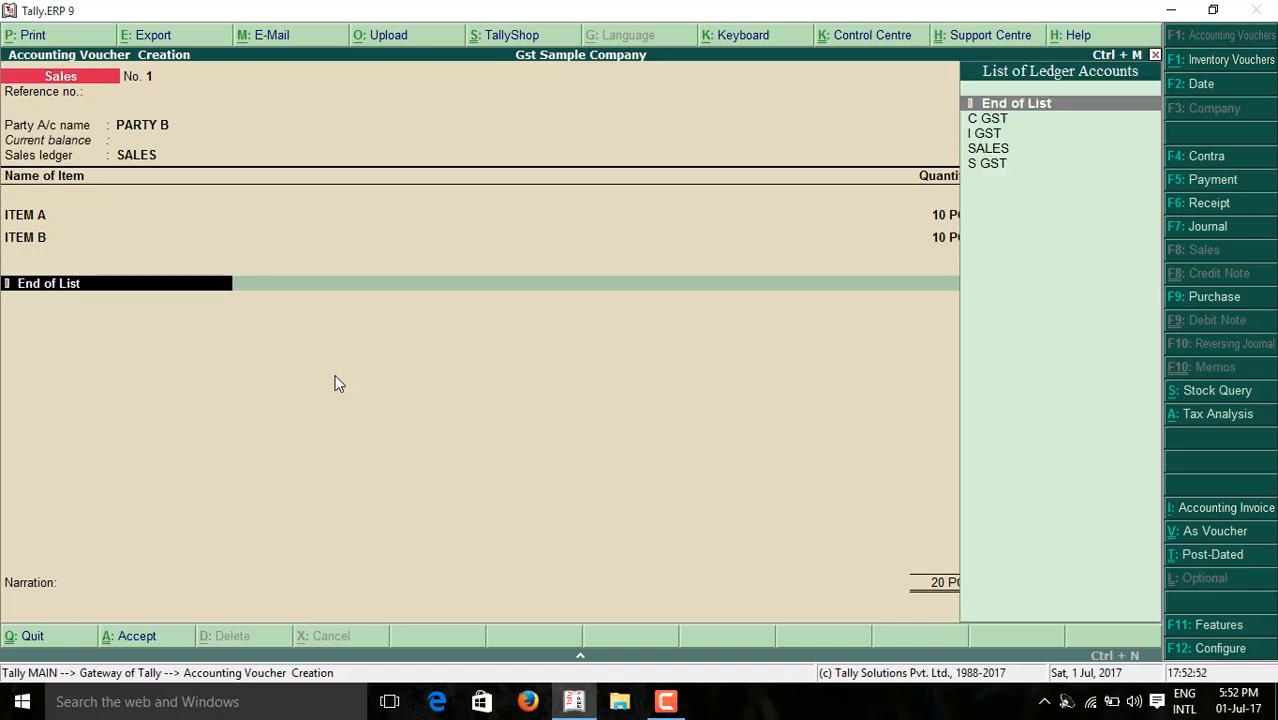
{"action": "key", "text": "Down"}
{"action": "key", "text": "Down"}
{"action": "key", "text": "Return"}
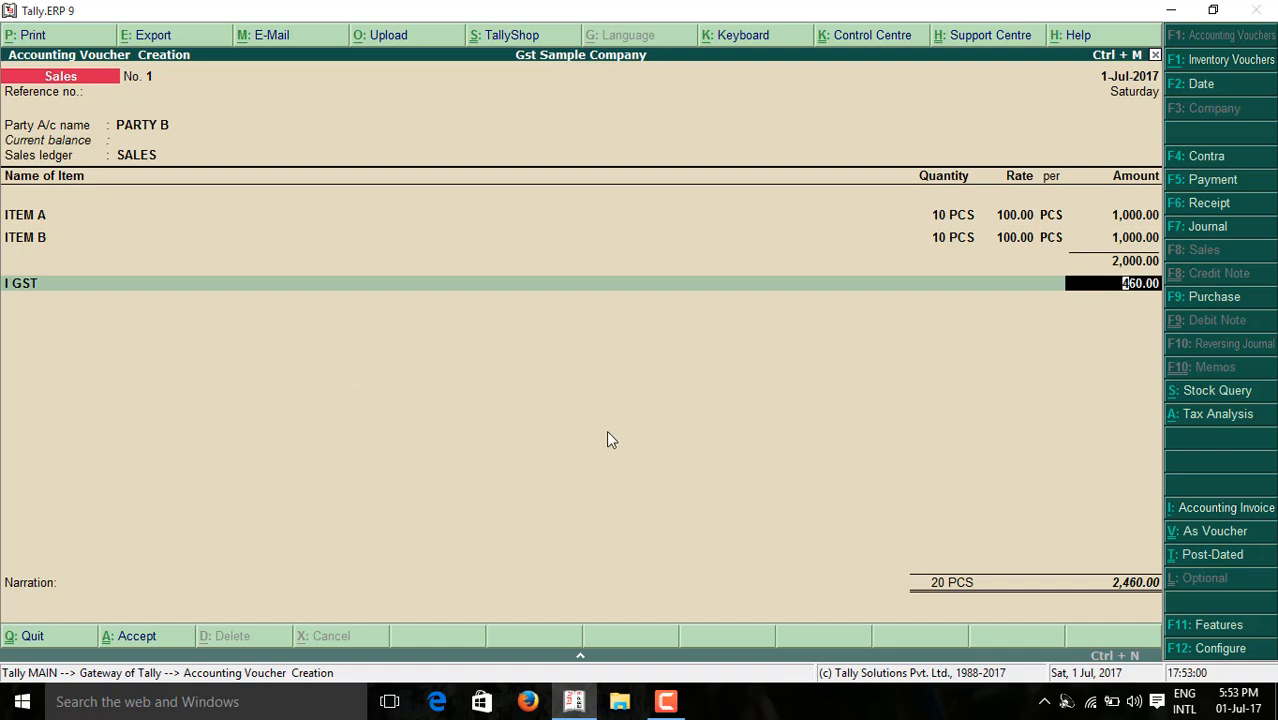
Step: Review the tax analysis of PARTY B's voucher for each item and return to the voucher
{"action": "left_click", "coordinate": [1178, 422]}
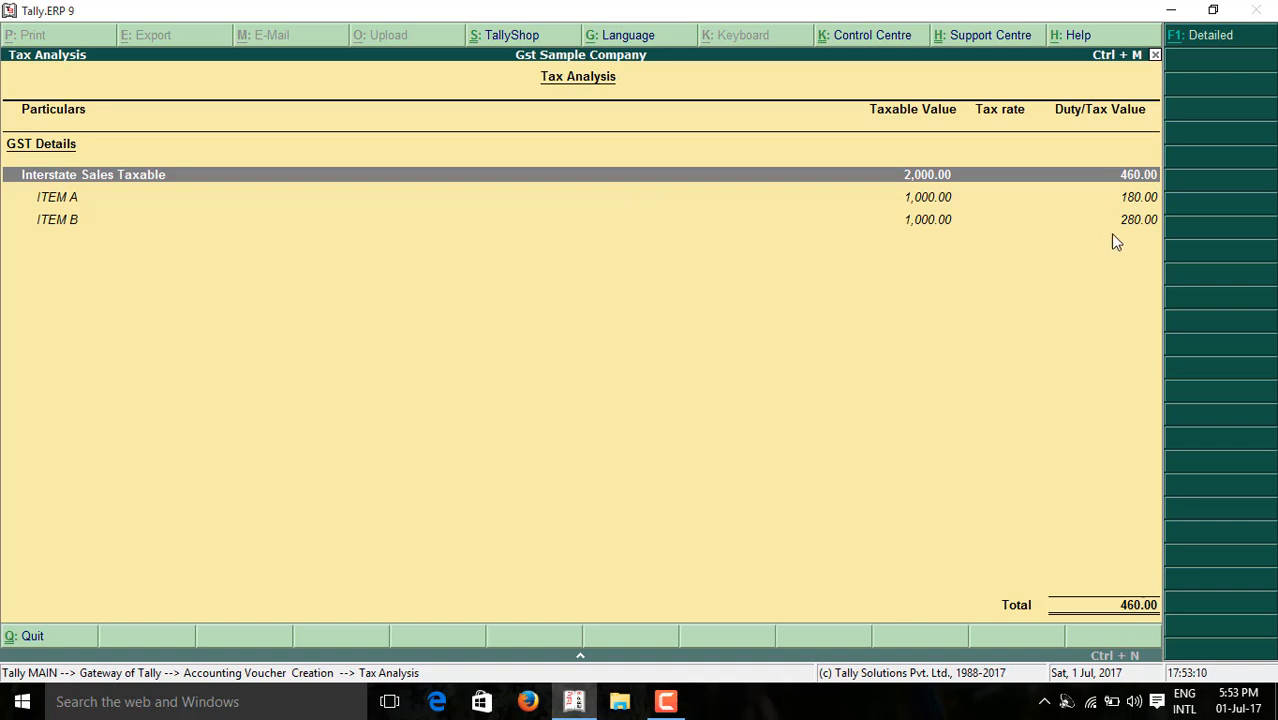
{"action": "key", "text": "Escape"}
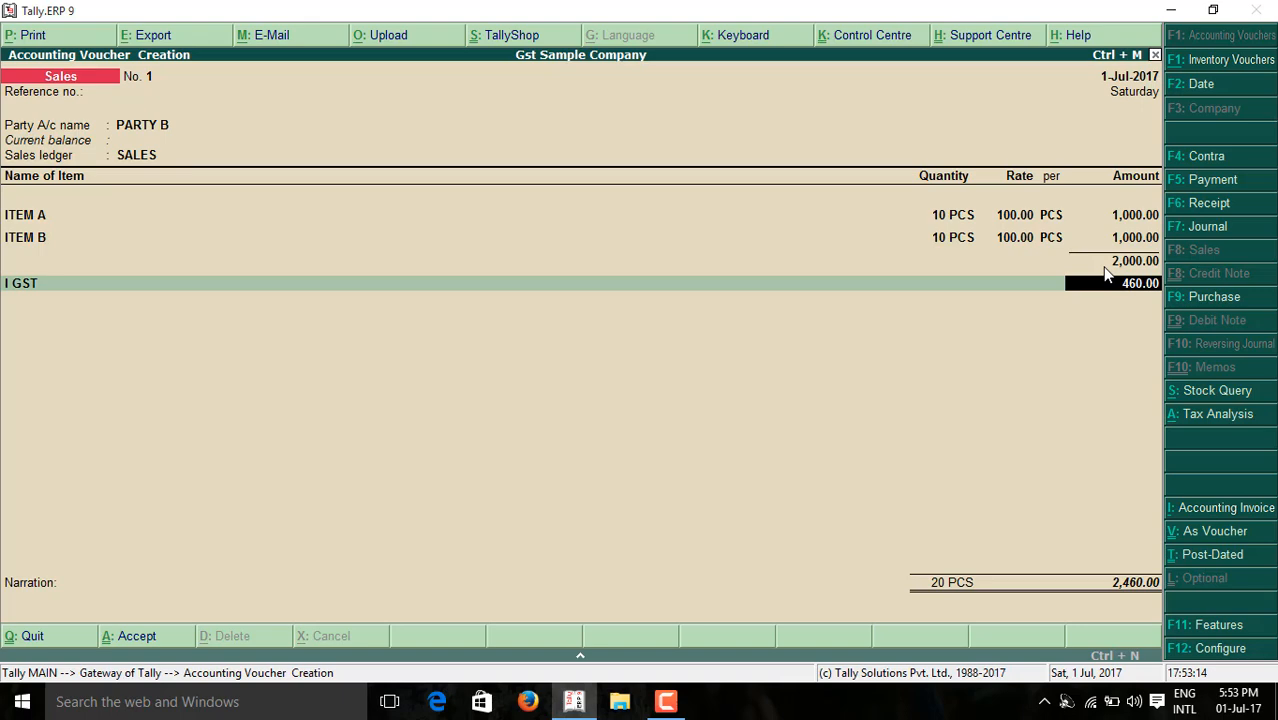
Step: Preview PARTY B's tax invoice before printing, zoom in to examine the I GST amount and integrated tax breakdown, and close the preview
{"action": "key", "text": "alt+p"}
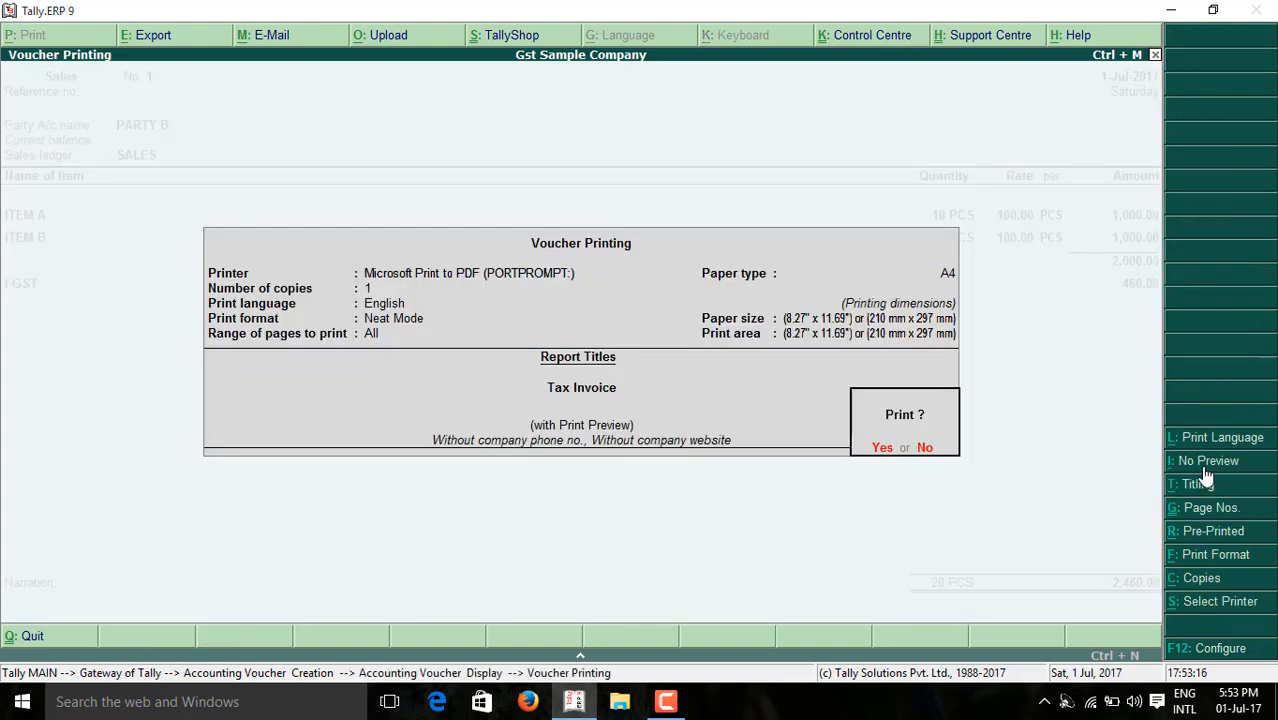
{"action": "left_click", "coordinate": [1198, 465]}
{"action": "left_click", "coordinate": [1200, 467]}
{"action": "key", "text": "Return"}
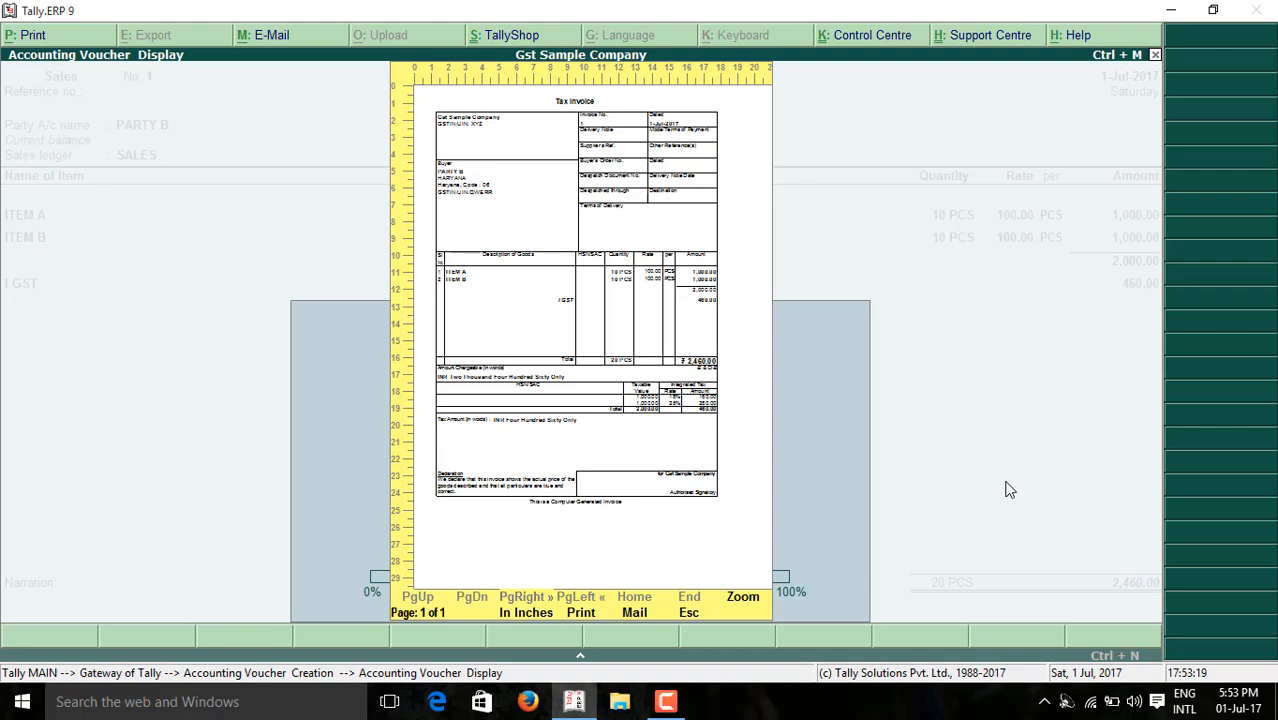
{"action": "left_click", "coordinate": [737, 597]}
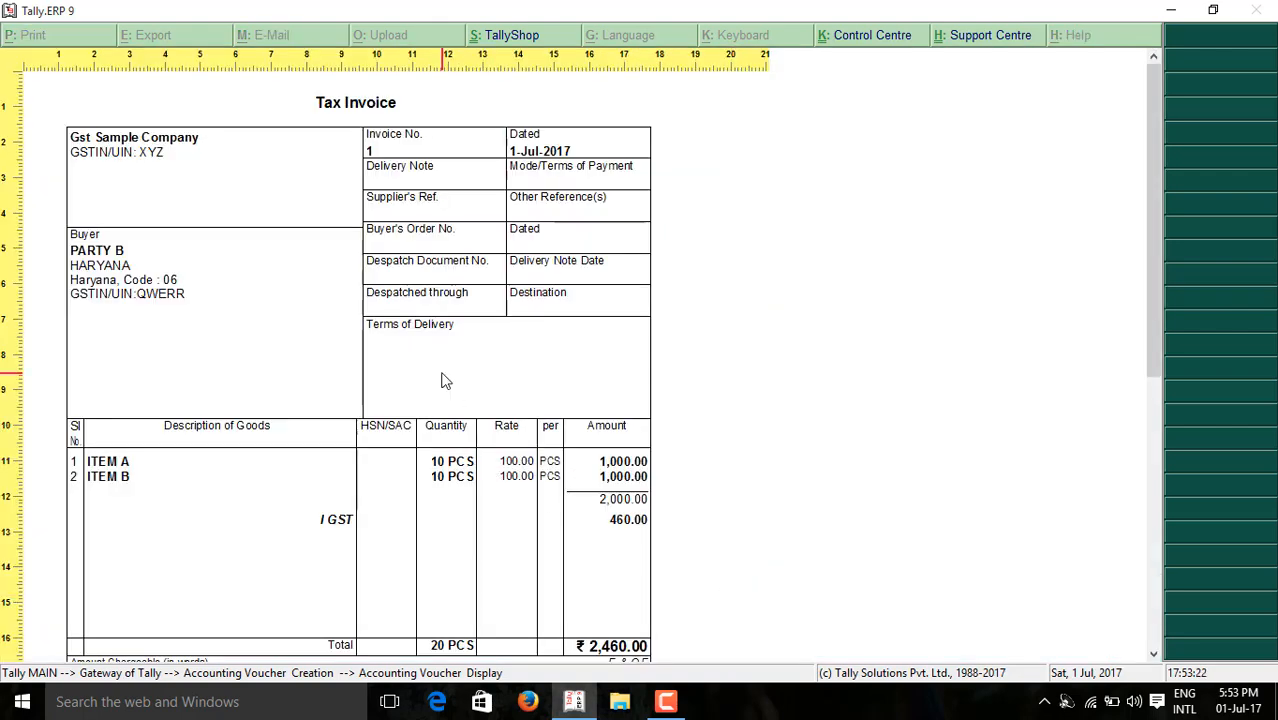
{"action": "scroll", "coordinate": [445, 381], "scroll_direction": "down", "scroll_amount": 4}
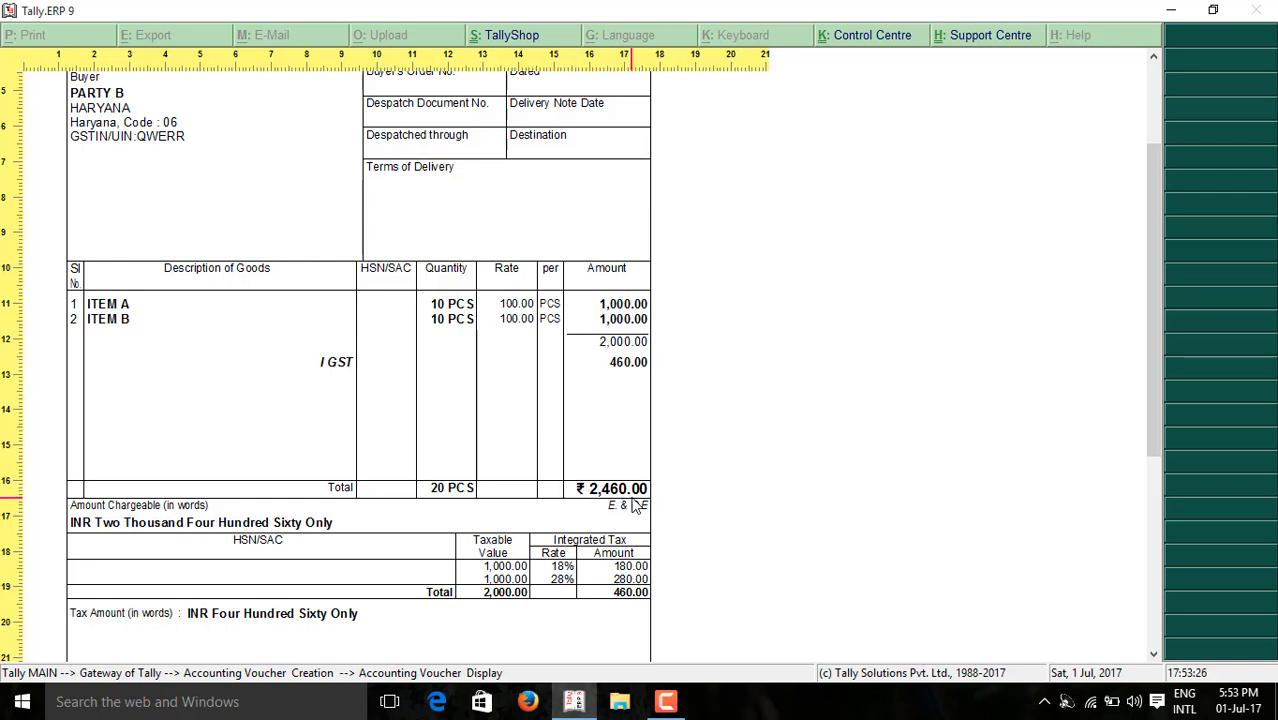
{"action": "scroll", "coordinate": [624, 542], "scroll_direction": "down", "scroll_amount": 1}
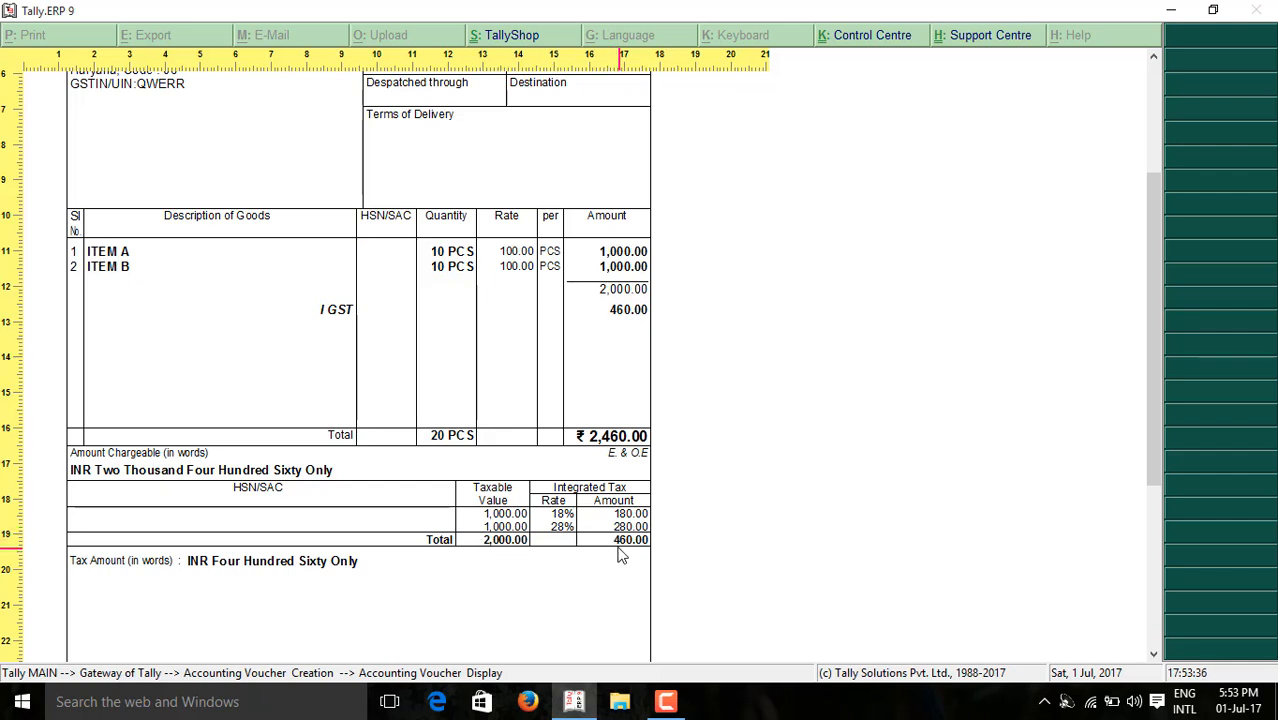
{"action": "scroll", "coordinate": [620, 552], "scroll_direction": "down", "scroll_amount": 1}
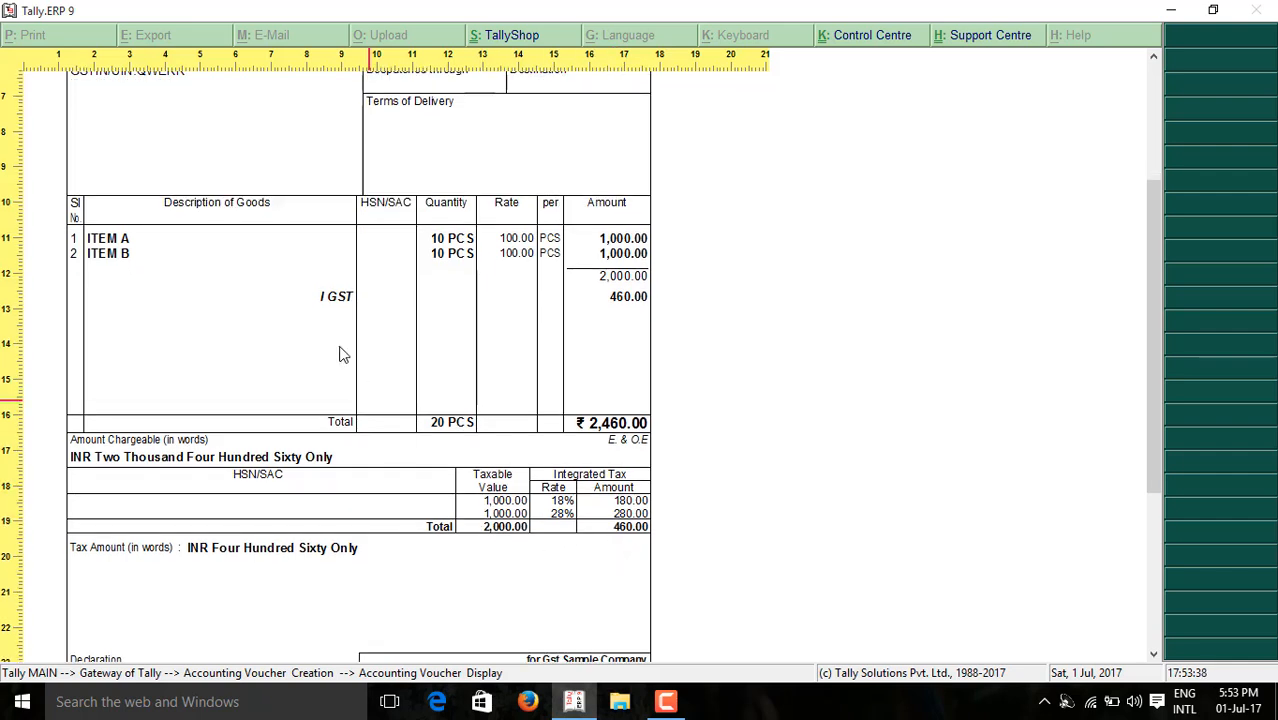
{"action": "scroll", "coordinate": [365, 320], "scroll_direction": "down", "scroll_amount": 2}
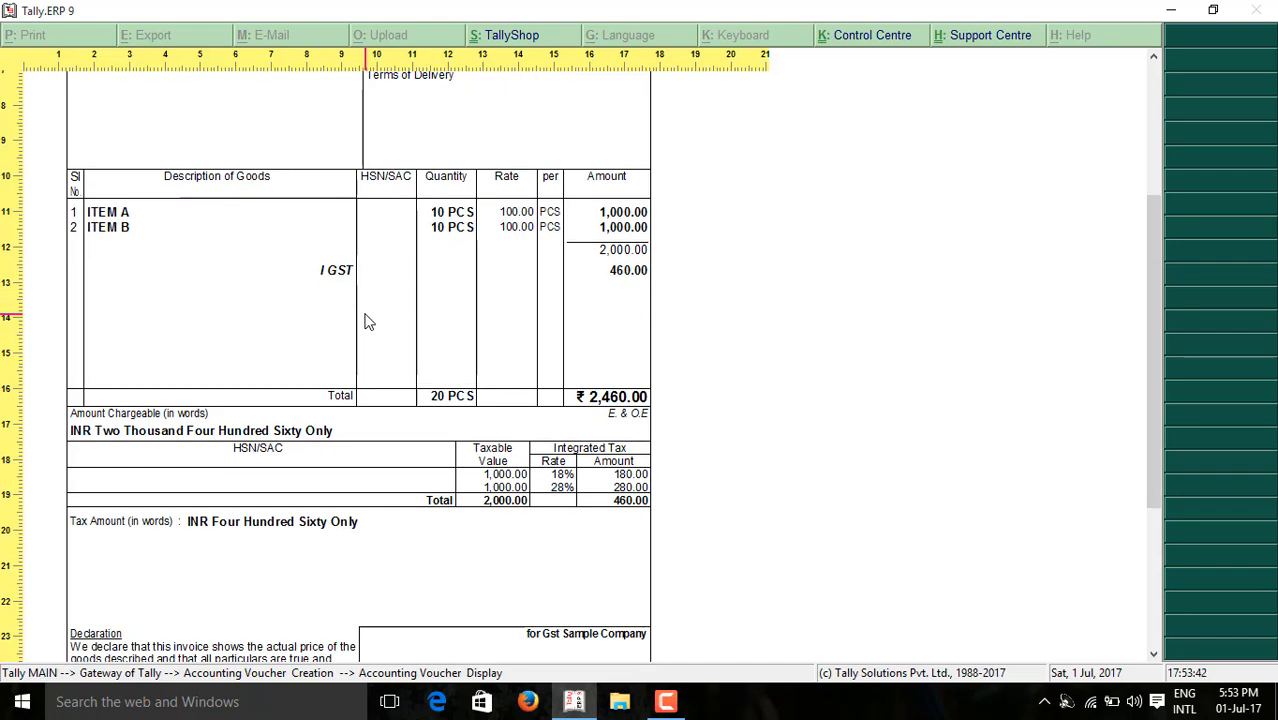
{"action": "key", "text": "Escape"}
{"action": "key", "text": "Escape"}
Step: Quit PARTY B's sales voucher without saving it and return to the Gateway of Tally
{"action": "key", "text": "Escape"}
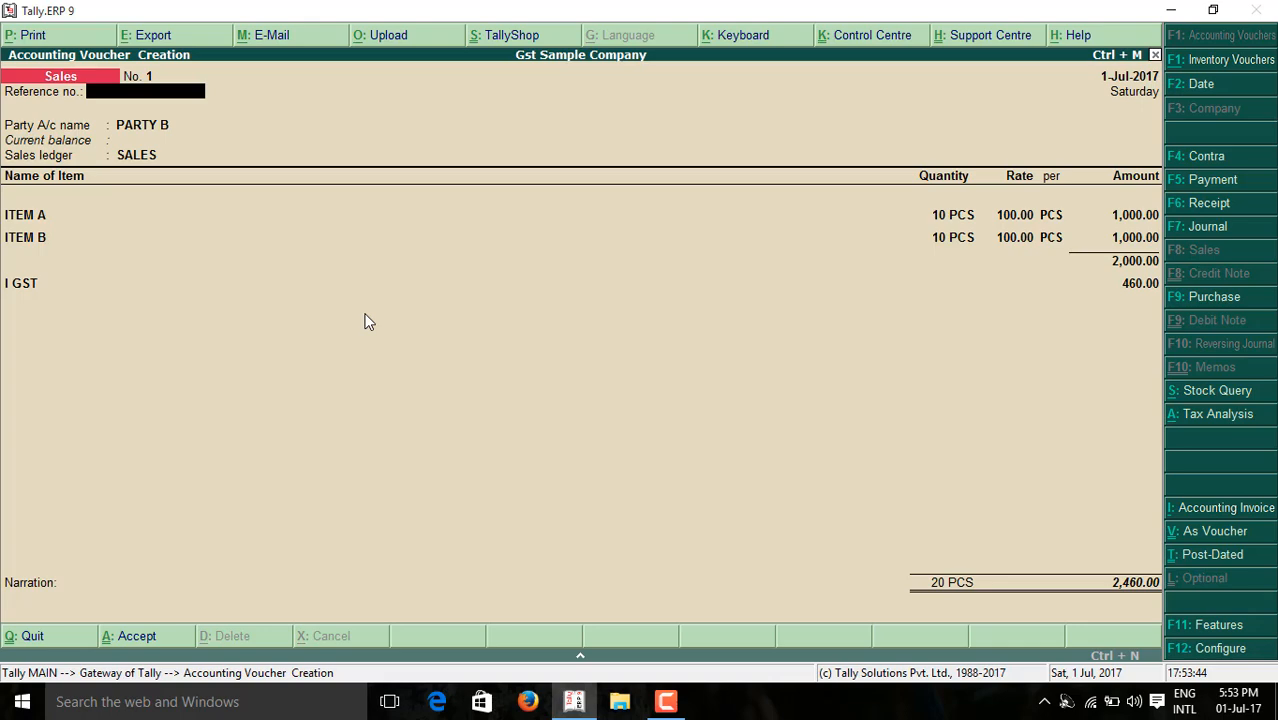
{"action": "key", "text": "y"}
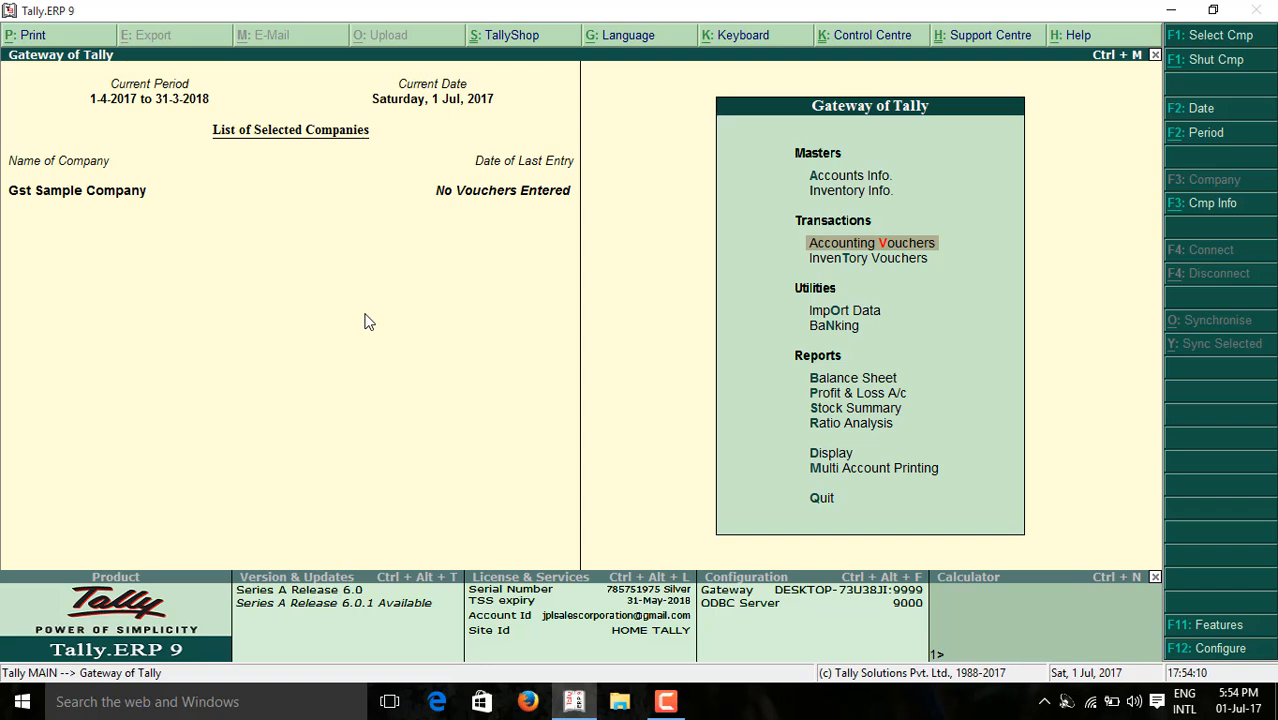
{"action": "left_click", "coordinate": [655, 701]}
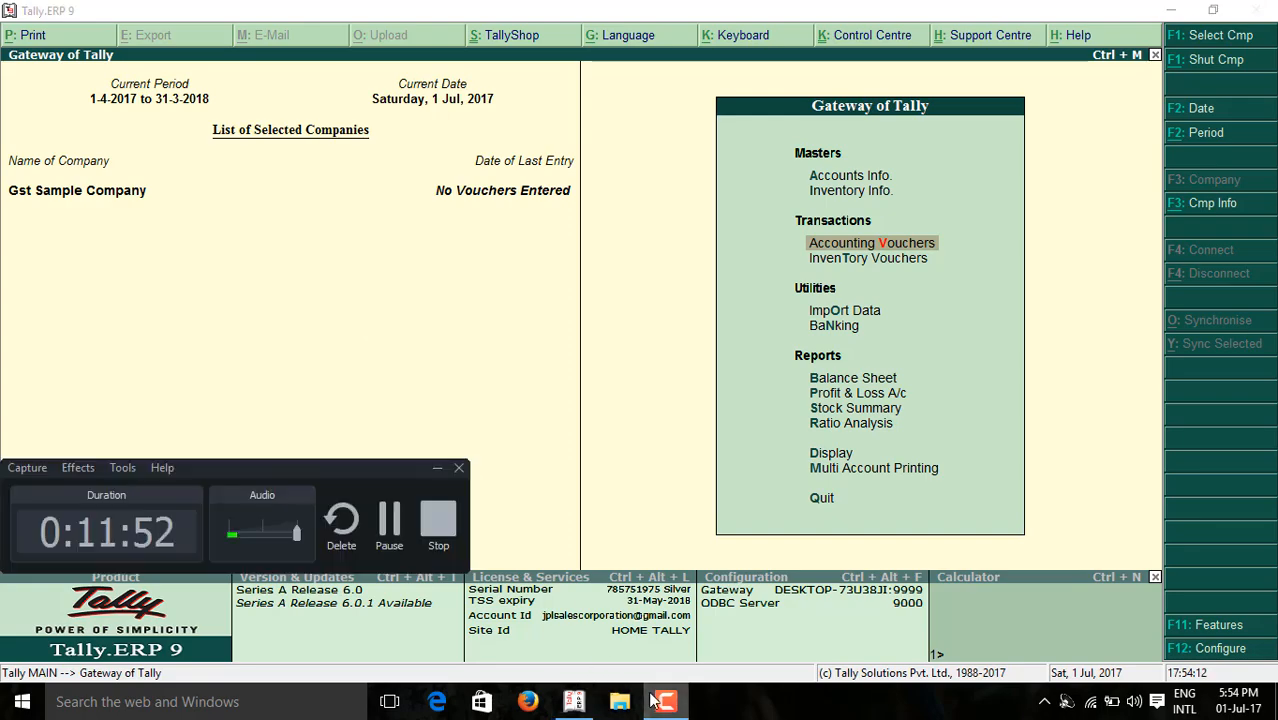
{"action": "left_click", "coordinate": [436, 520]}
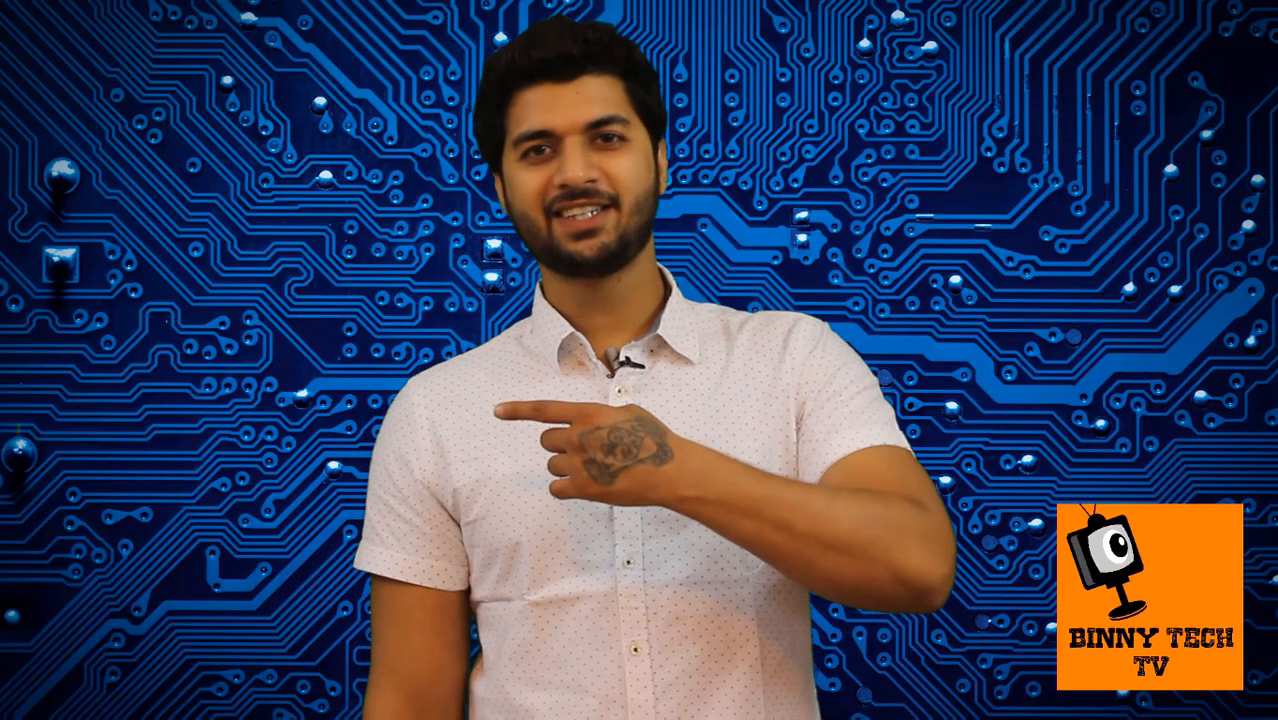